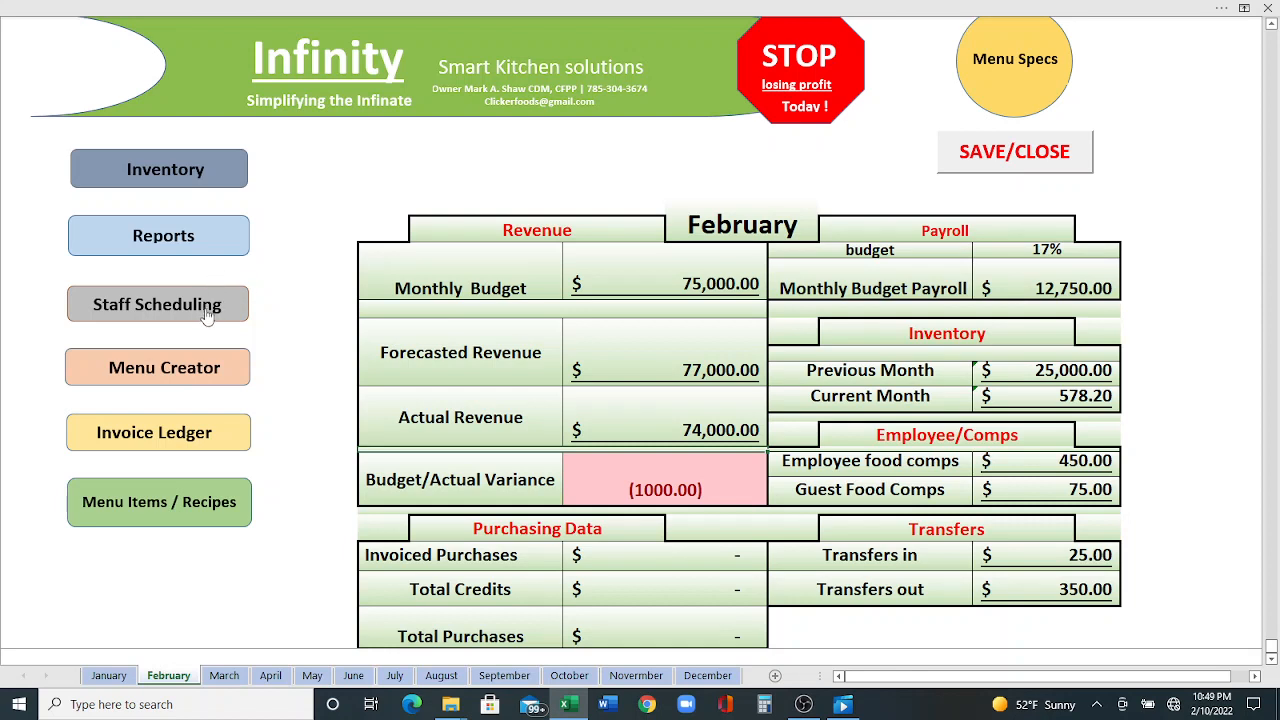
- Open the Menu Creator recipe template, continuing without updating links and acknowledging the ready-for-editing notice
click(156, 365)
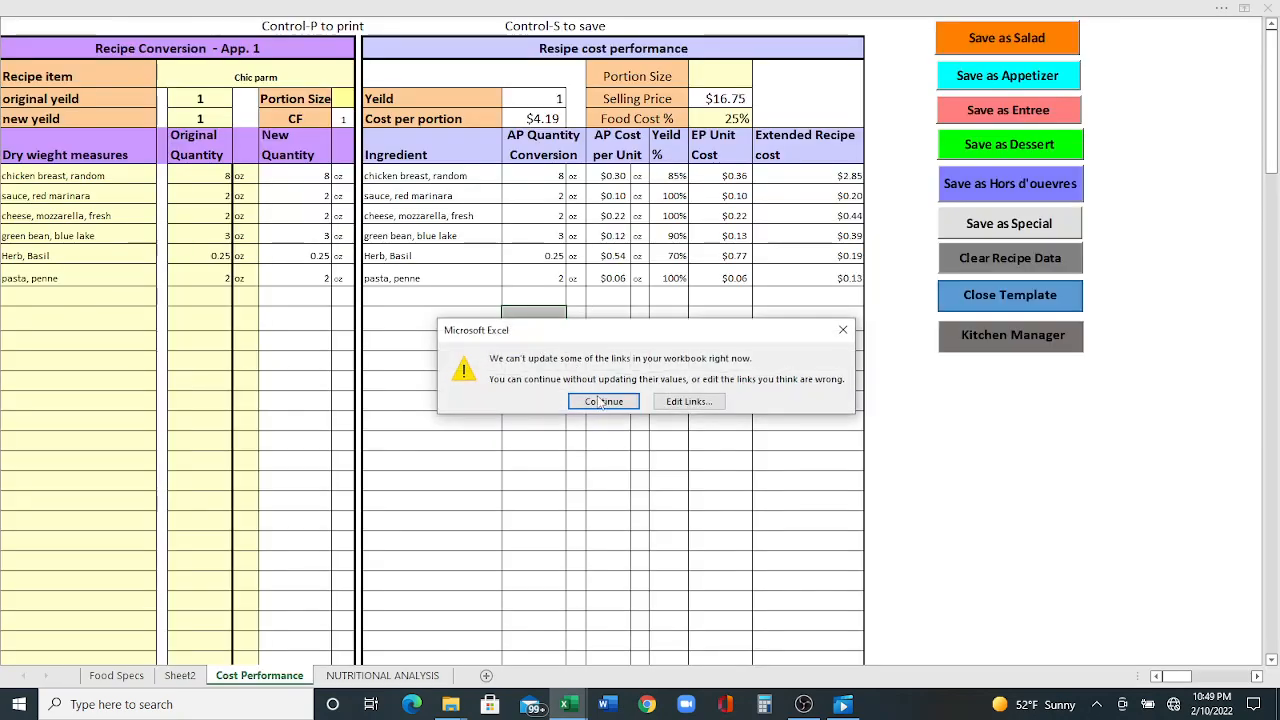
click(600, 401)
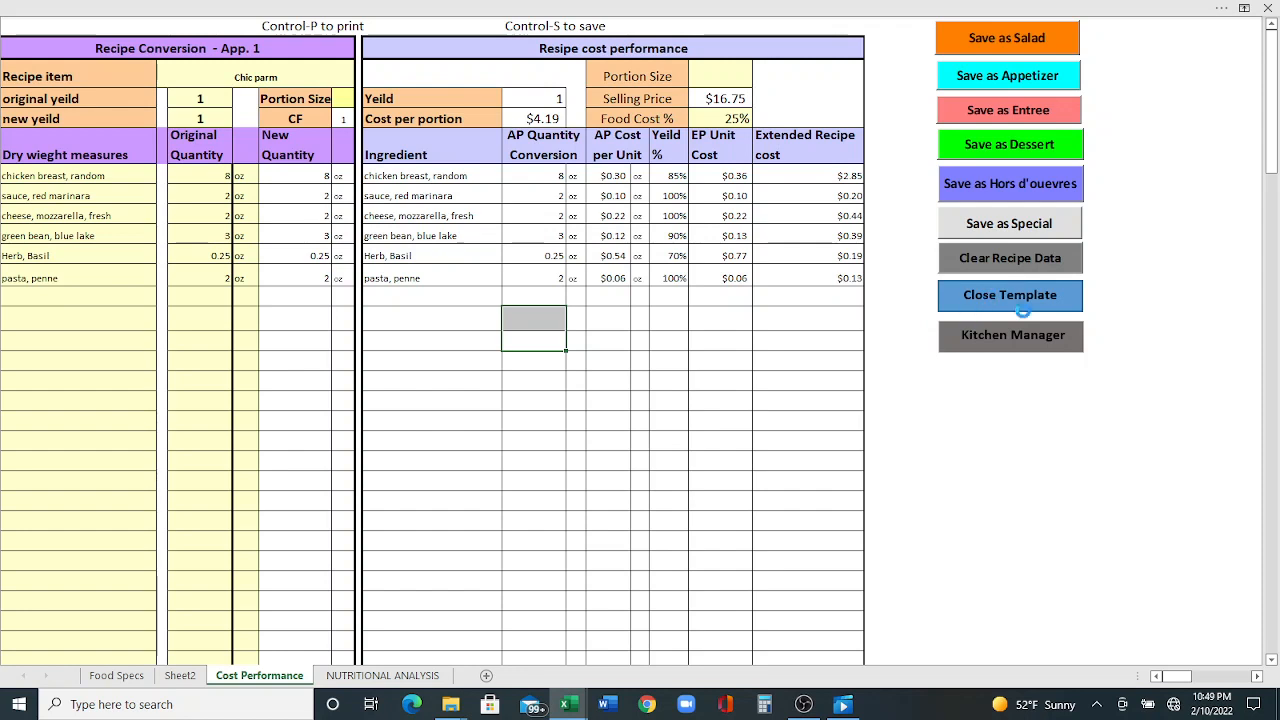
click(1018, 304)
click(725, 408)
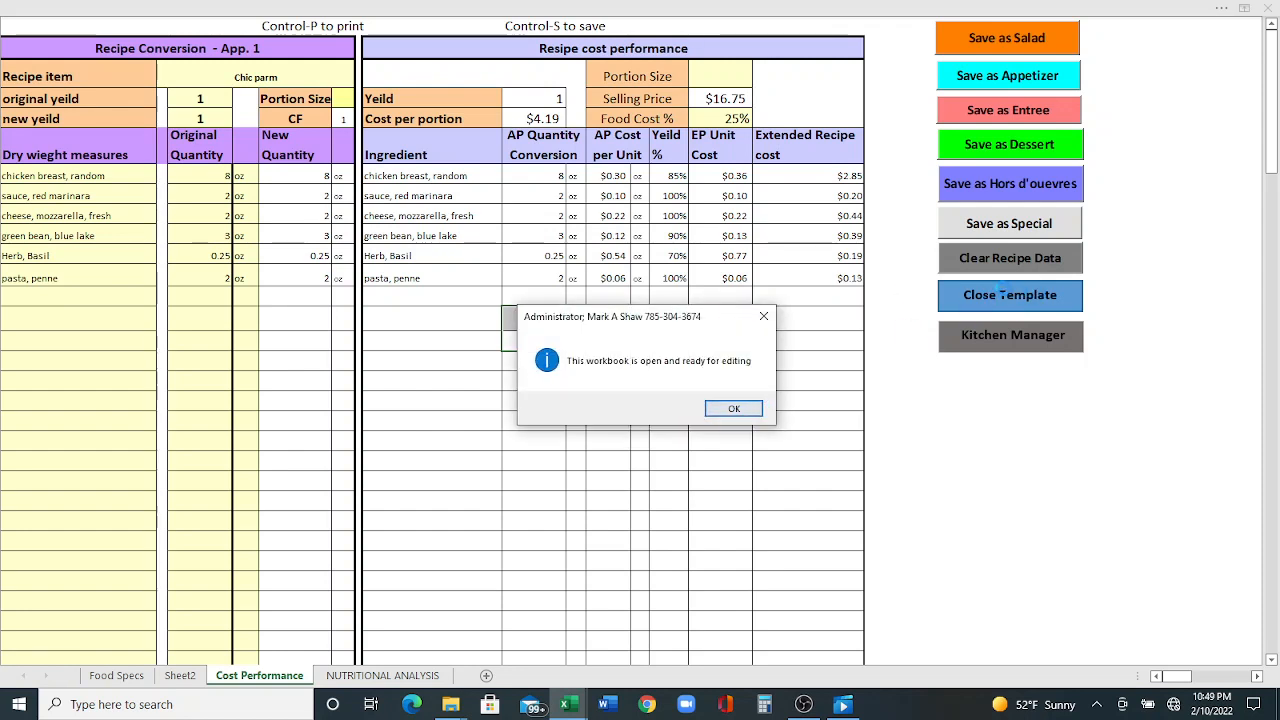
click(731, 409)
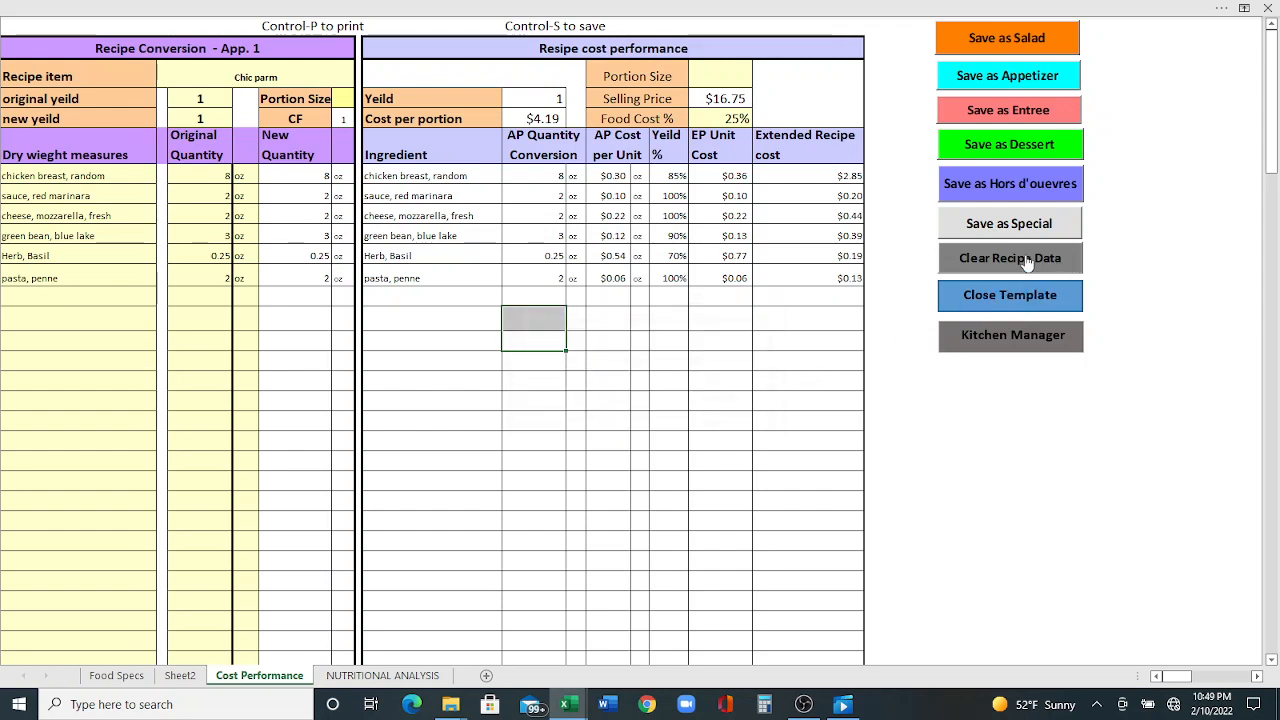
- Clear the existing recipe data from the template and select the recipe item cell
click(1027, 262)
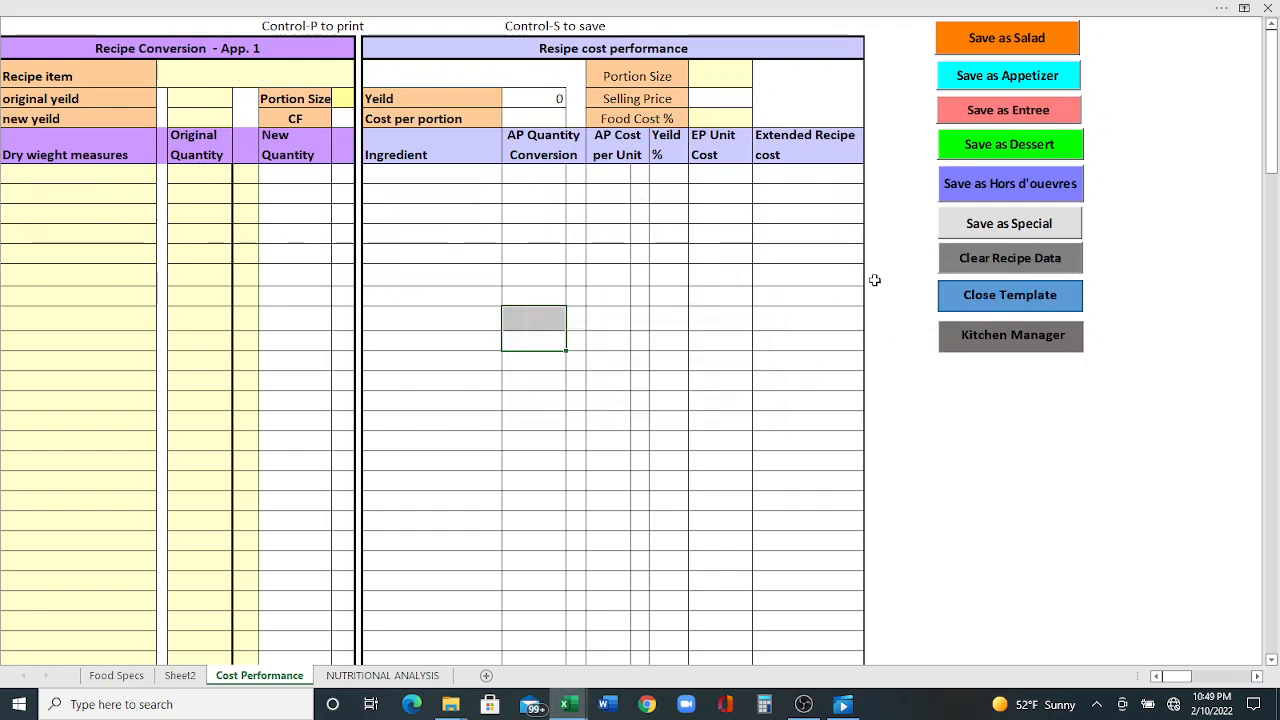
click(199, 76)
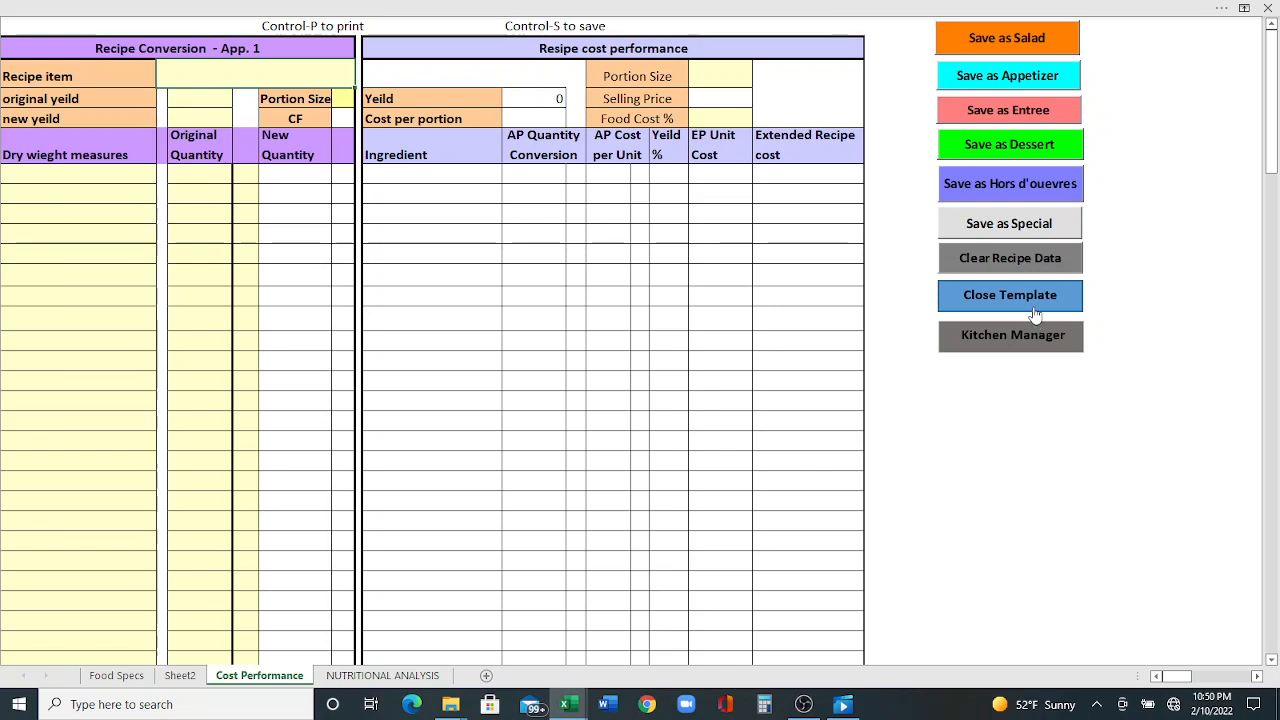
- Close the template and reopen the Menu Creator, acknowledging the ready-for-editing notices
click(1008, 342)
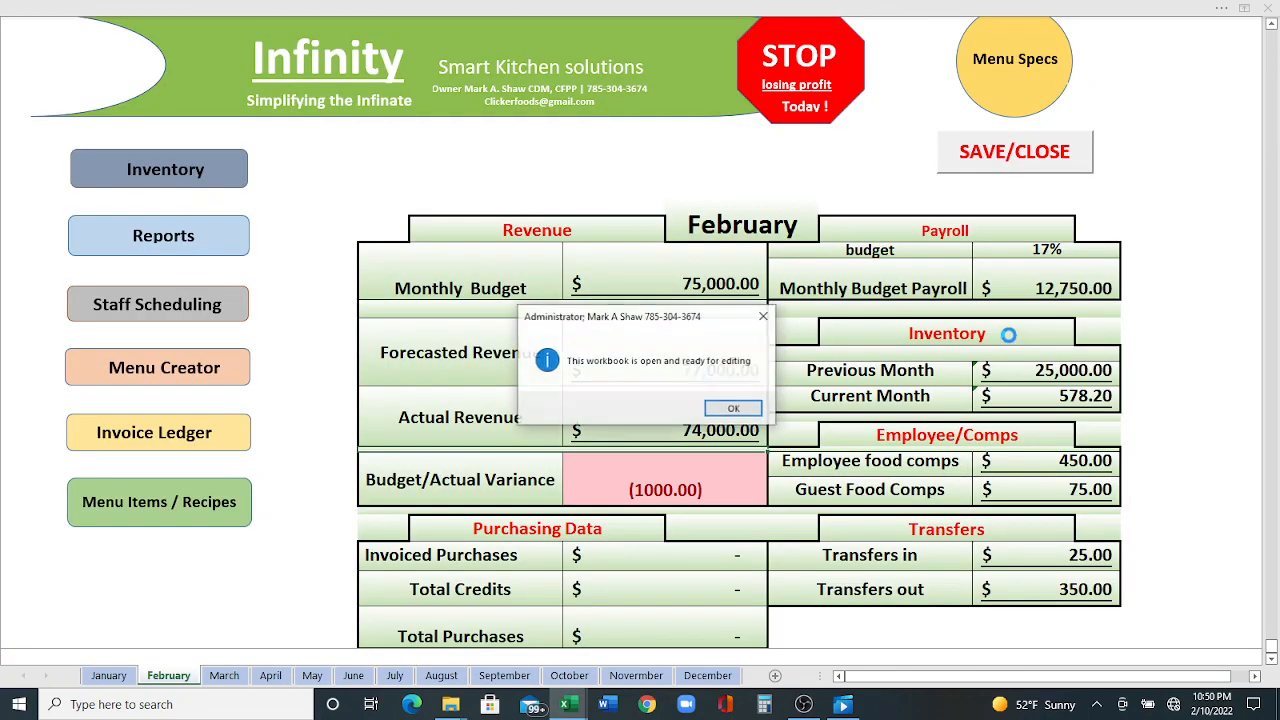
click(733, 408)
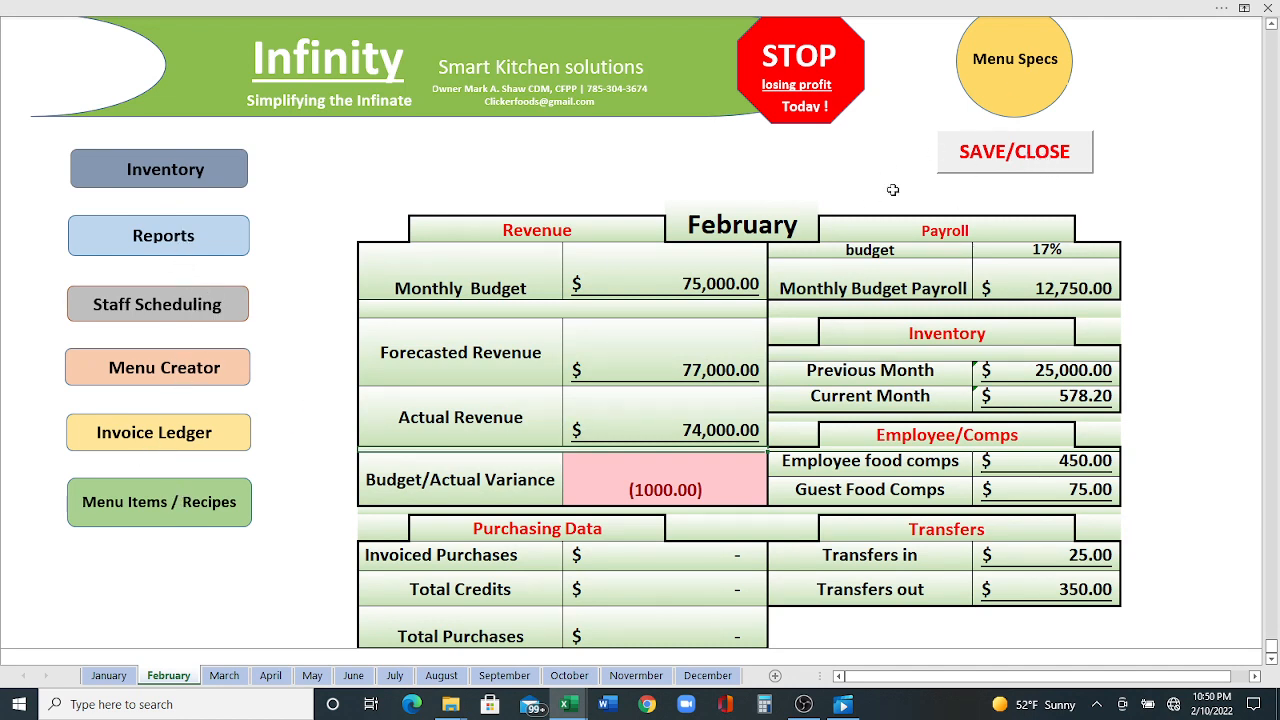
click(166, 380)
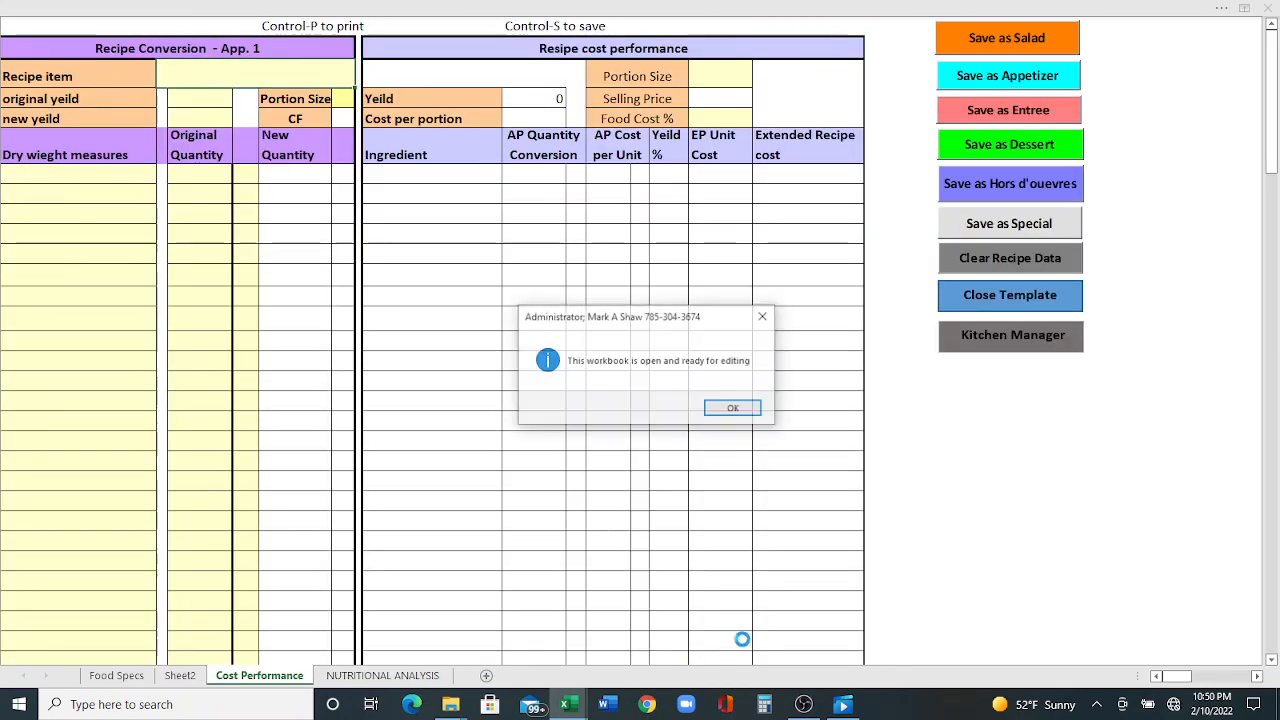
click(740, 407)
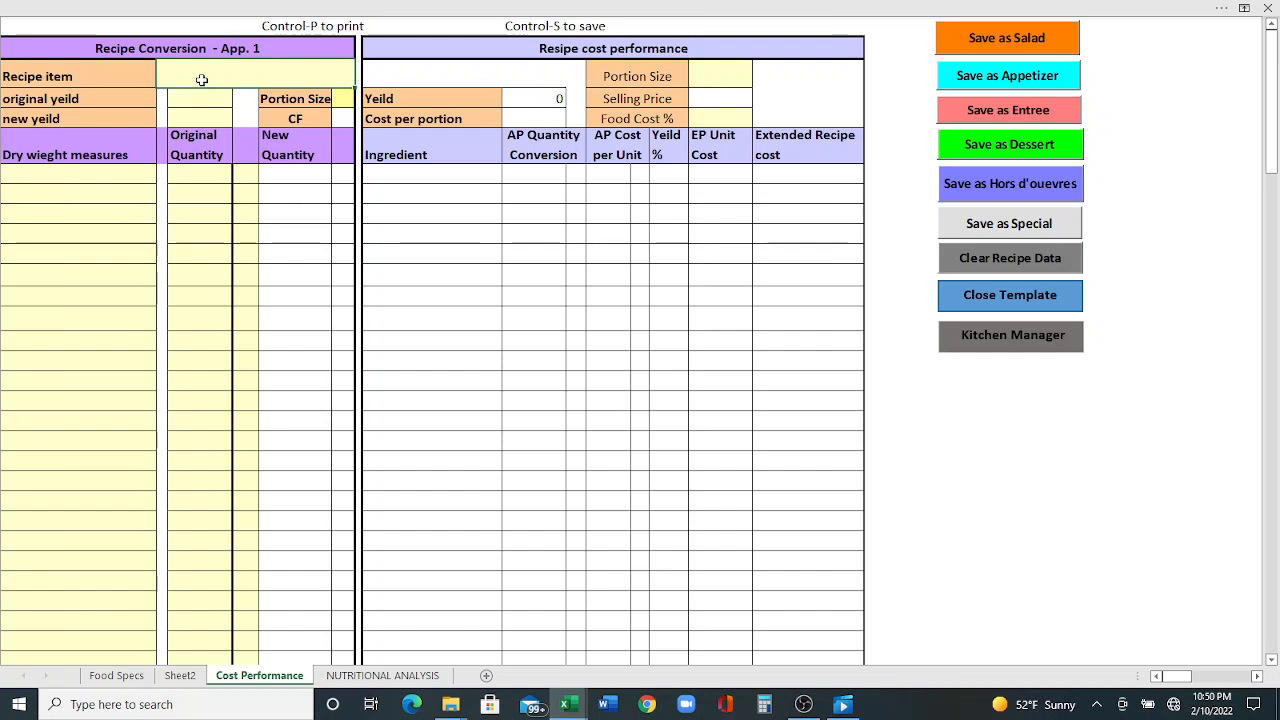
- Enter "chi parm" as the recipe item and set the original yield to 1
mouse_move(840, 706)
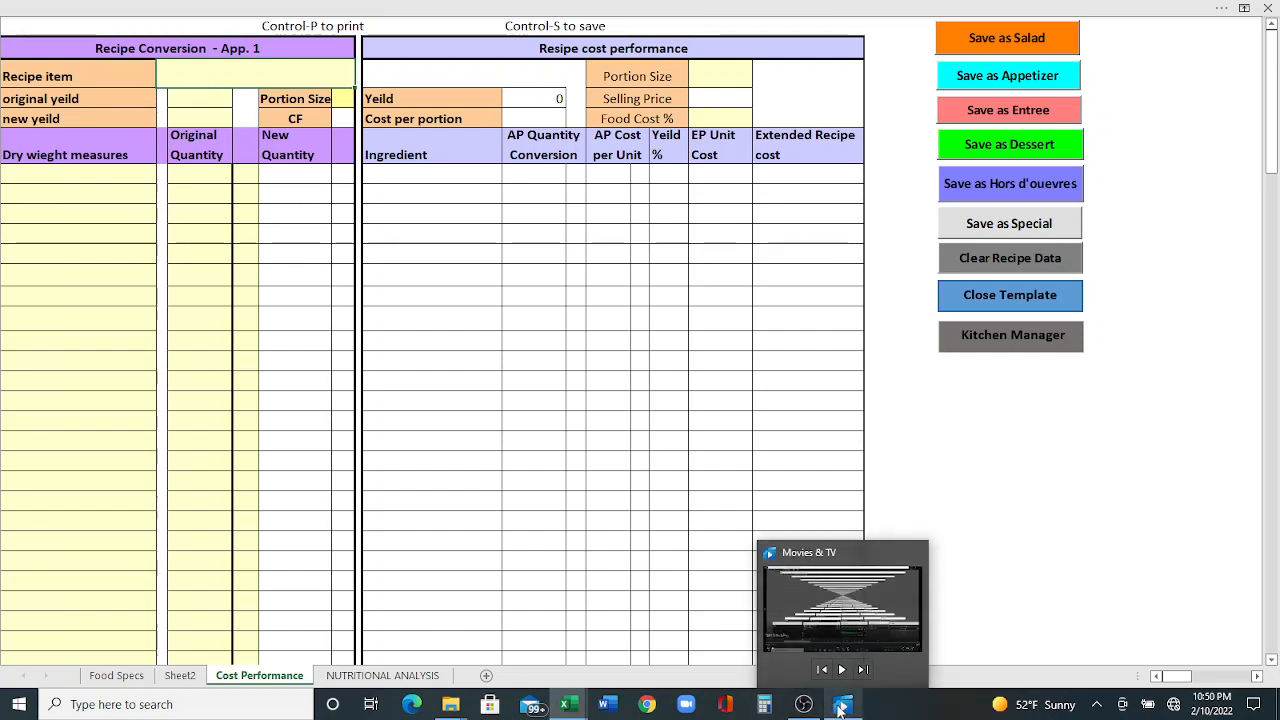
text(ch)
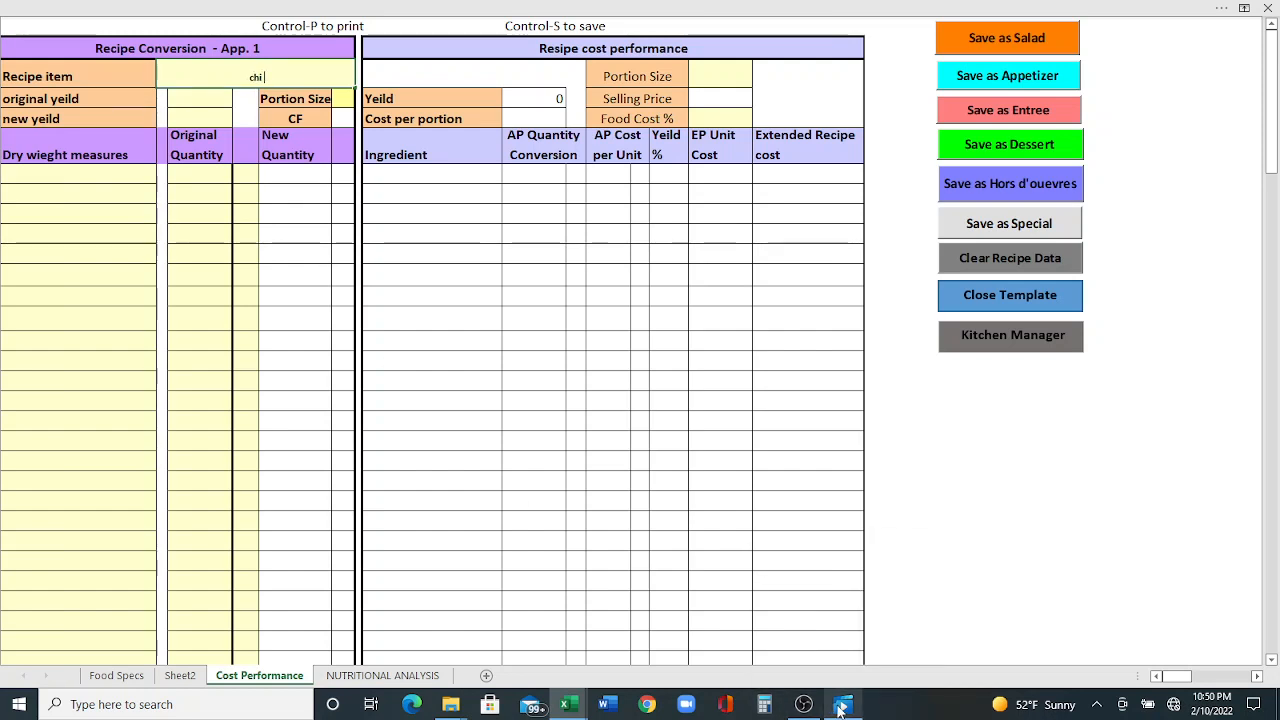
text(i parm)
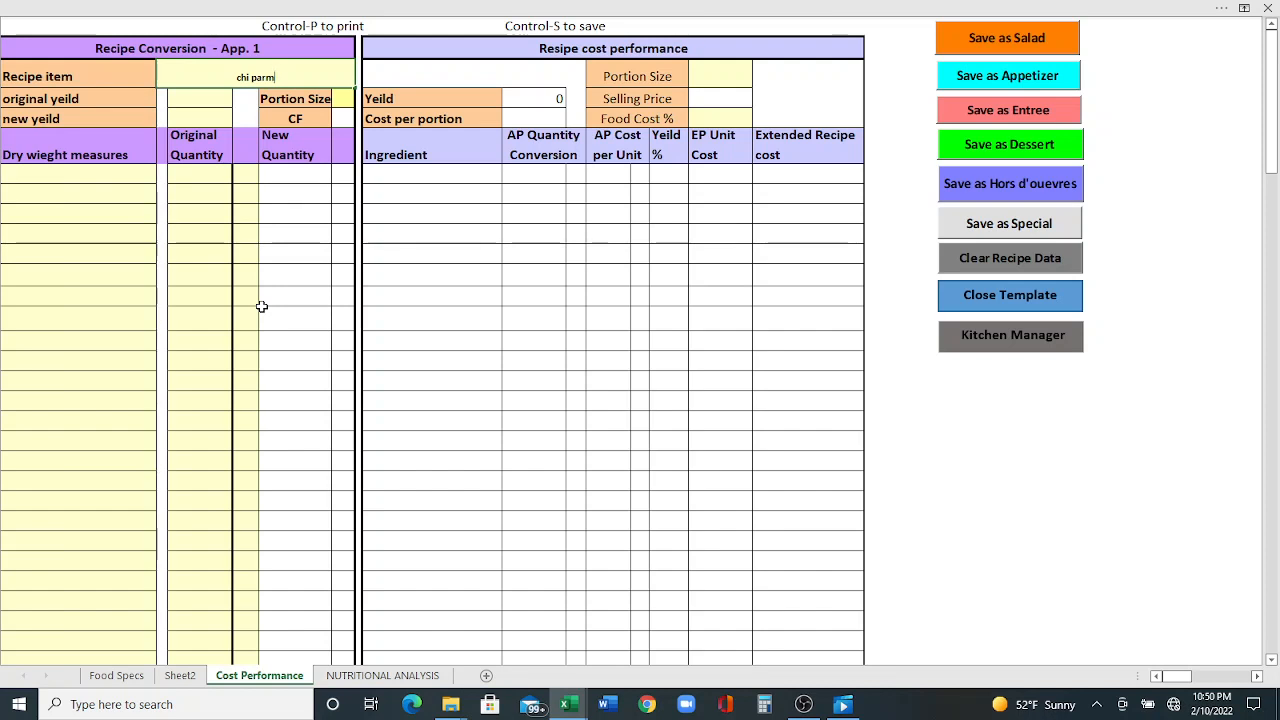
click(207, 98)
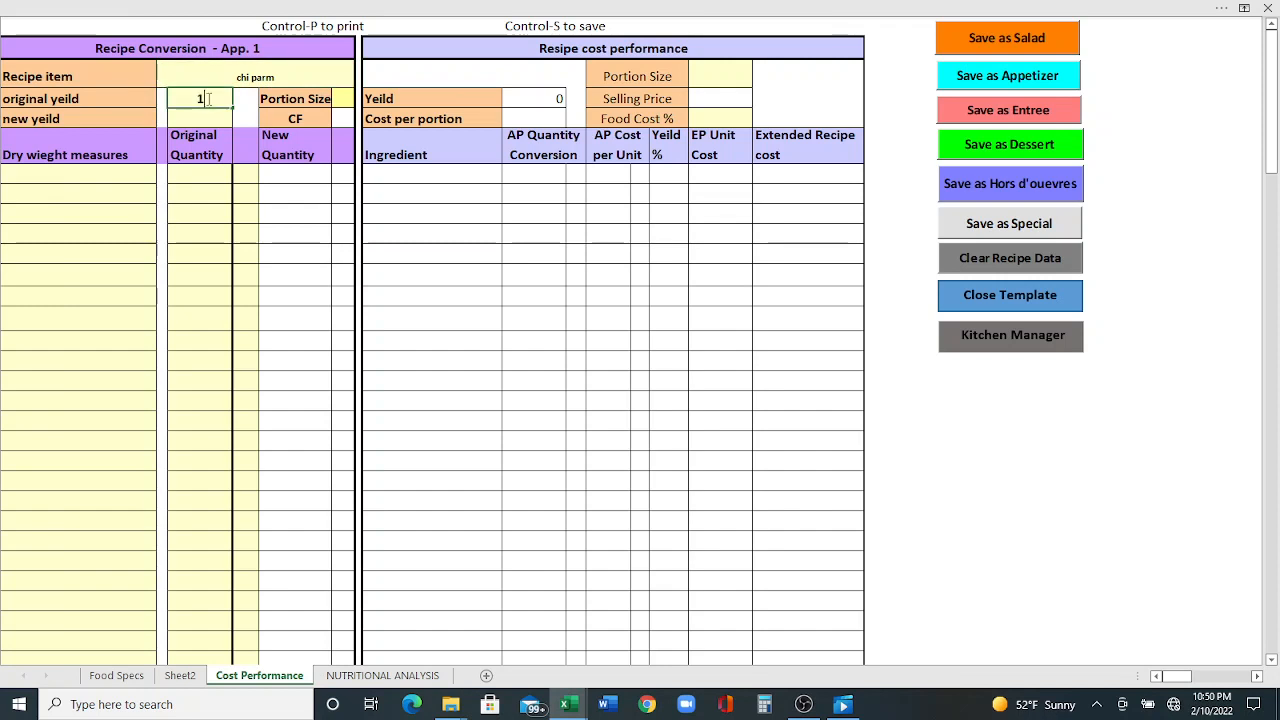
key(Return)
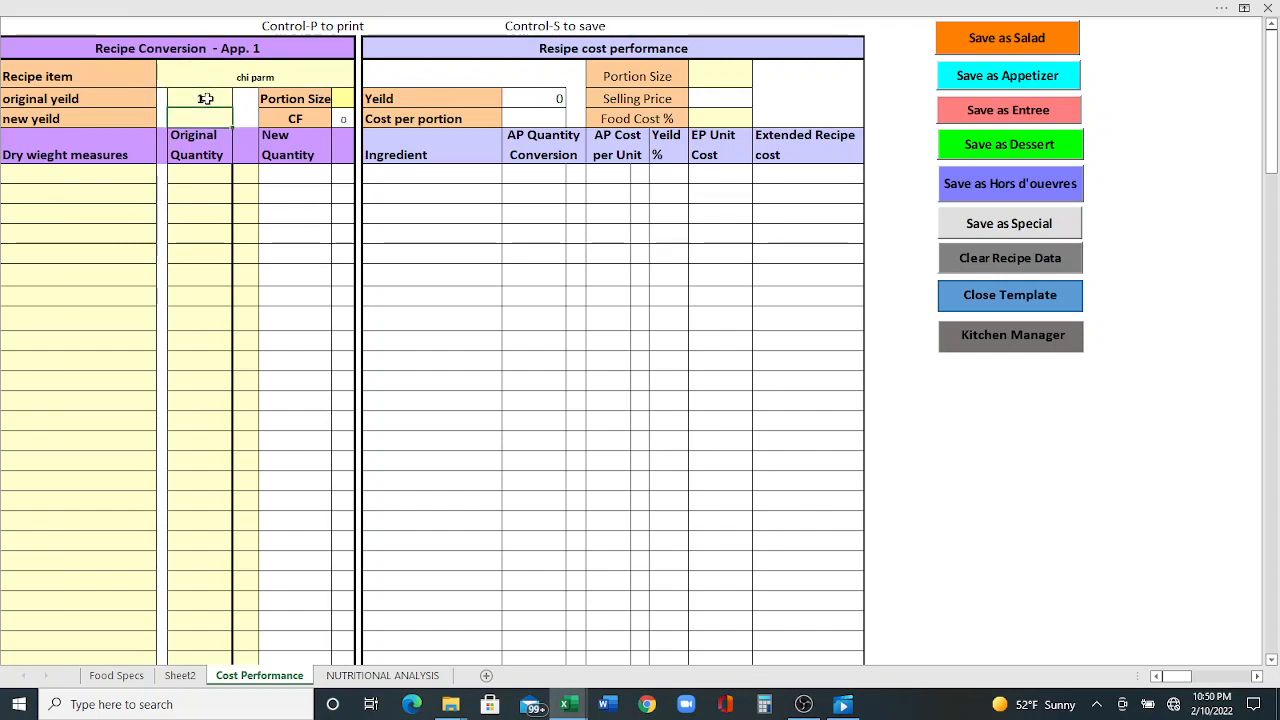
key(Return)
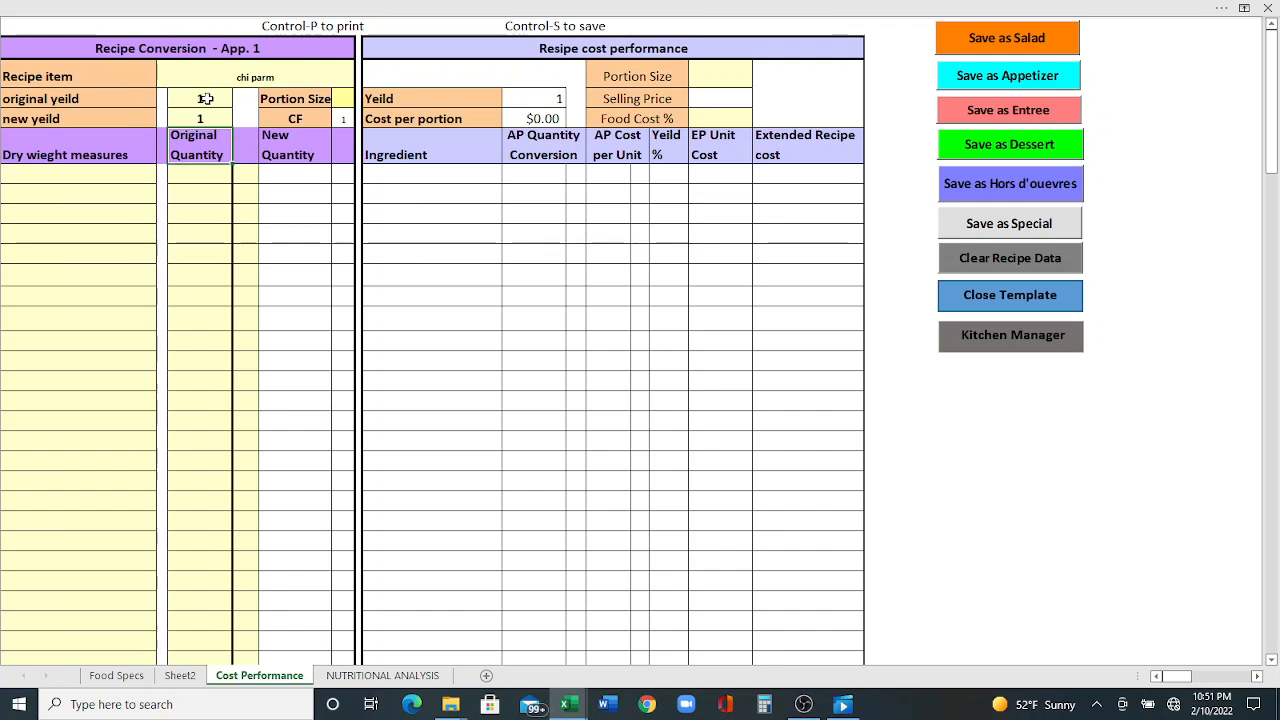
- Enter the abbreviated ingredients chi, sau, che, her, gre and past down the dry weight measures column
click(129, 181)
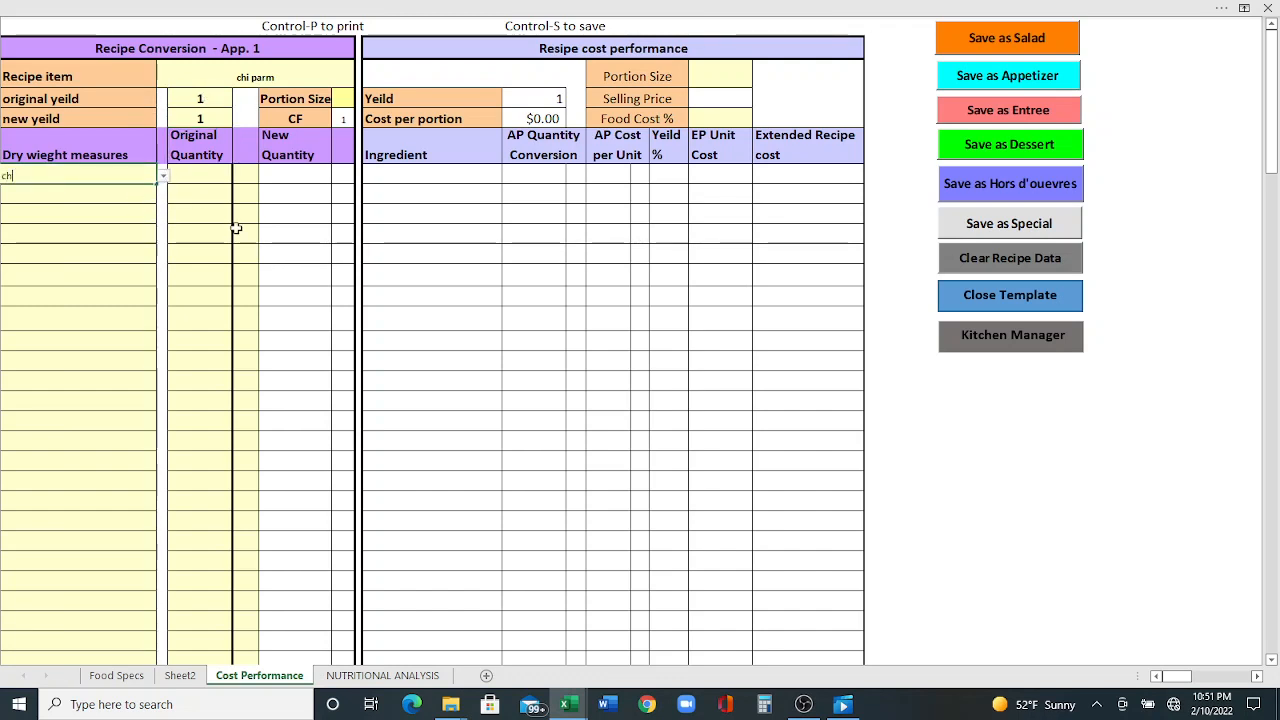
text(chi)
key(Return)
text(sau)
key(Return)
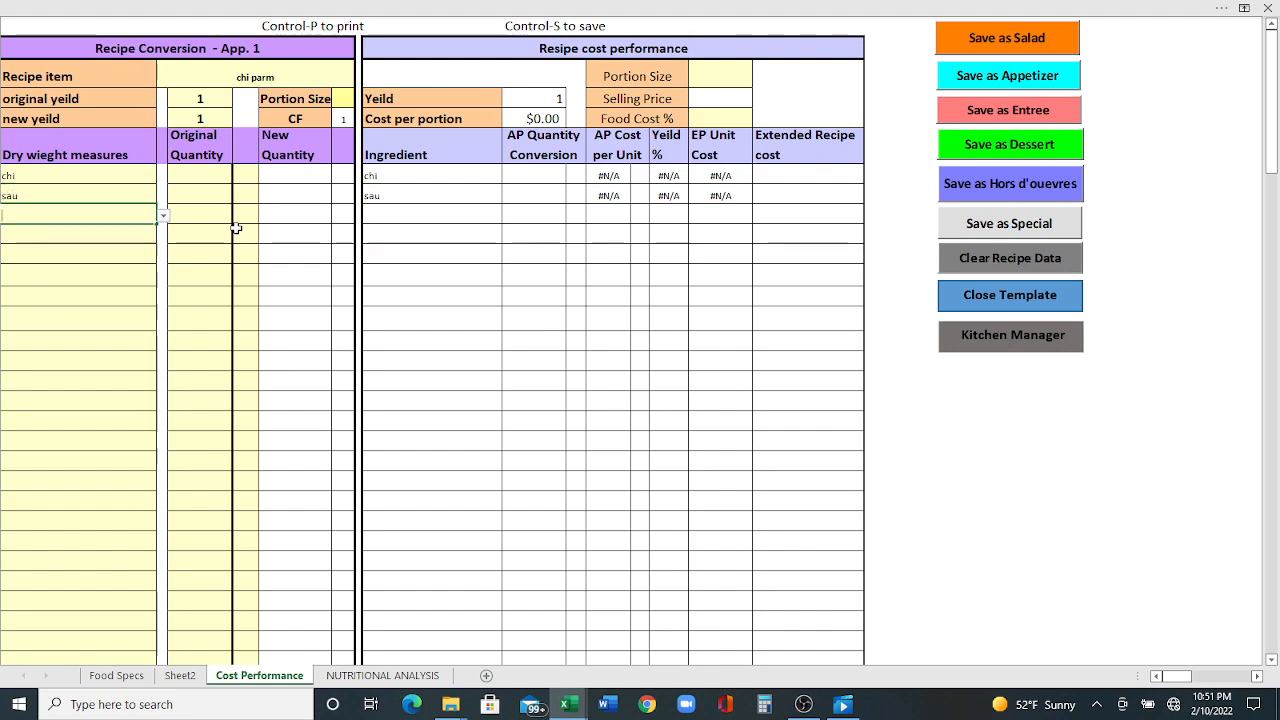
text(che)
key(Return)
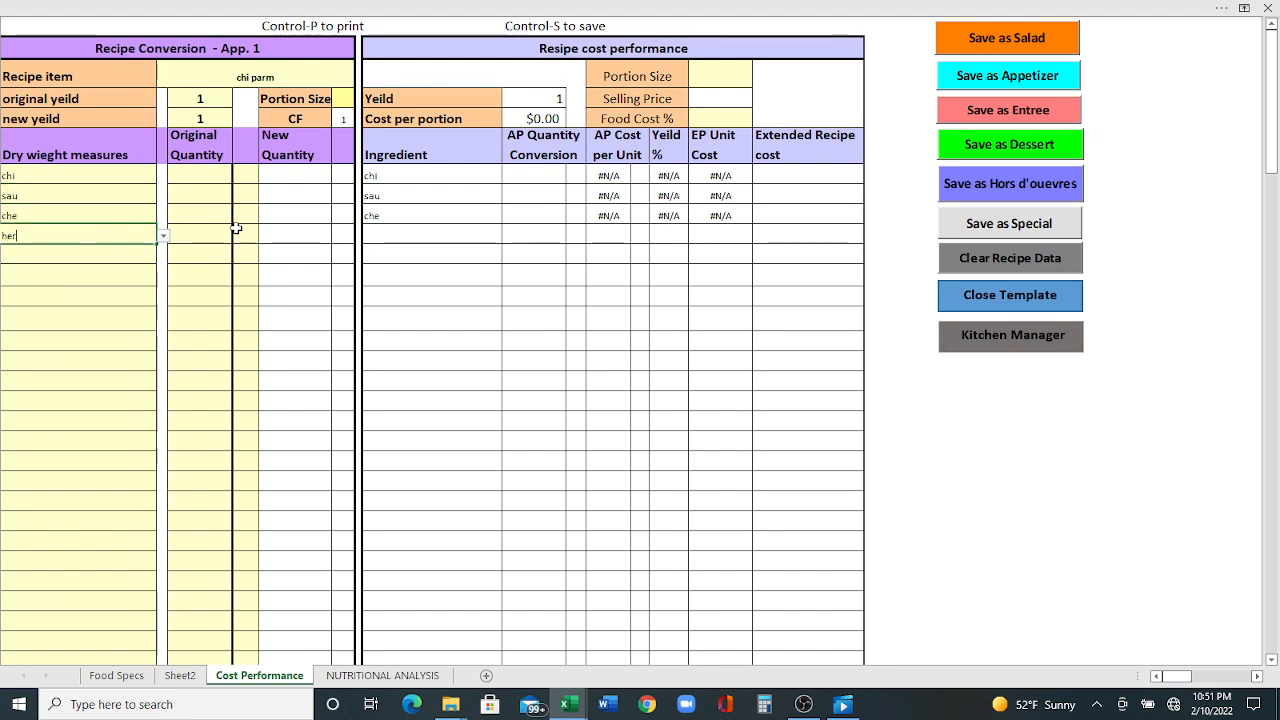
text(her)
key(Return)
text(gr)
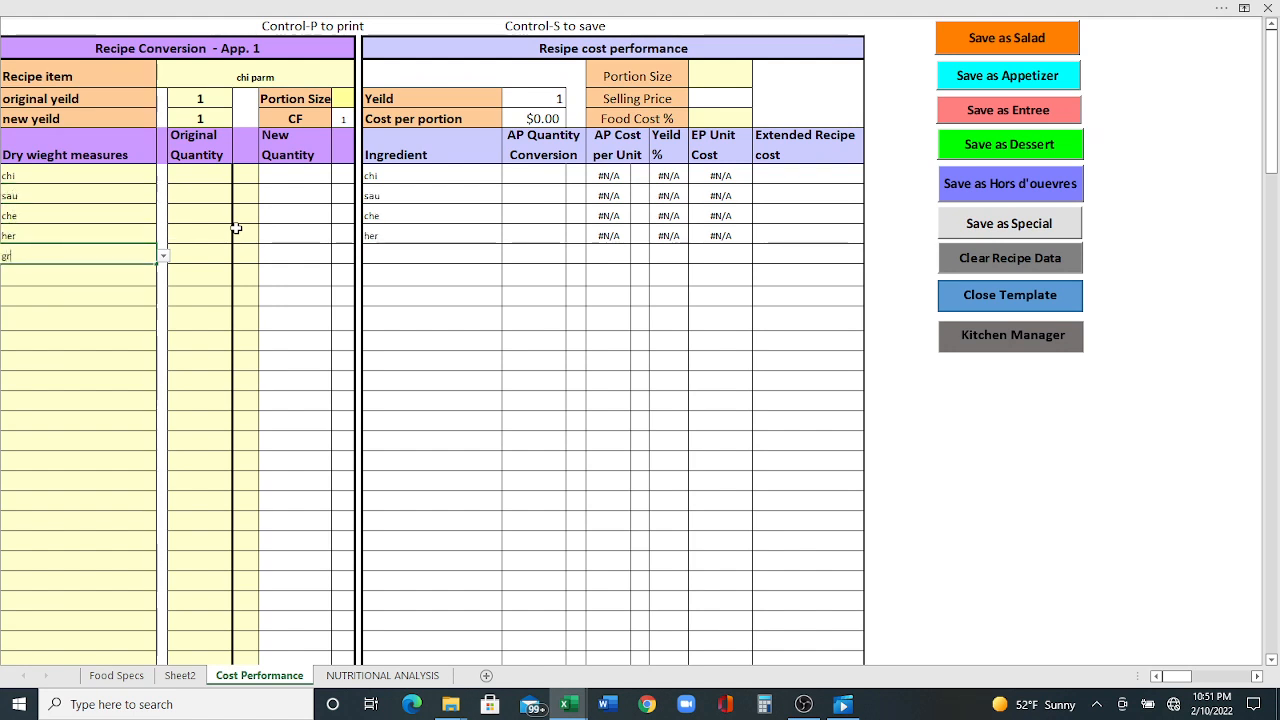
text(e)
key(Return)
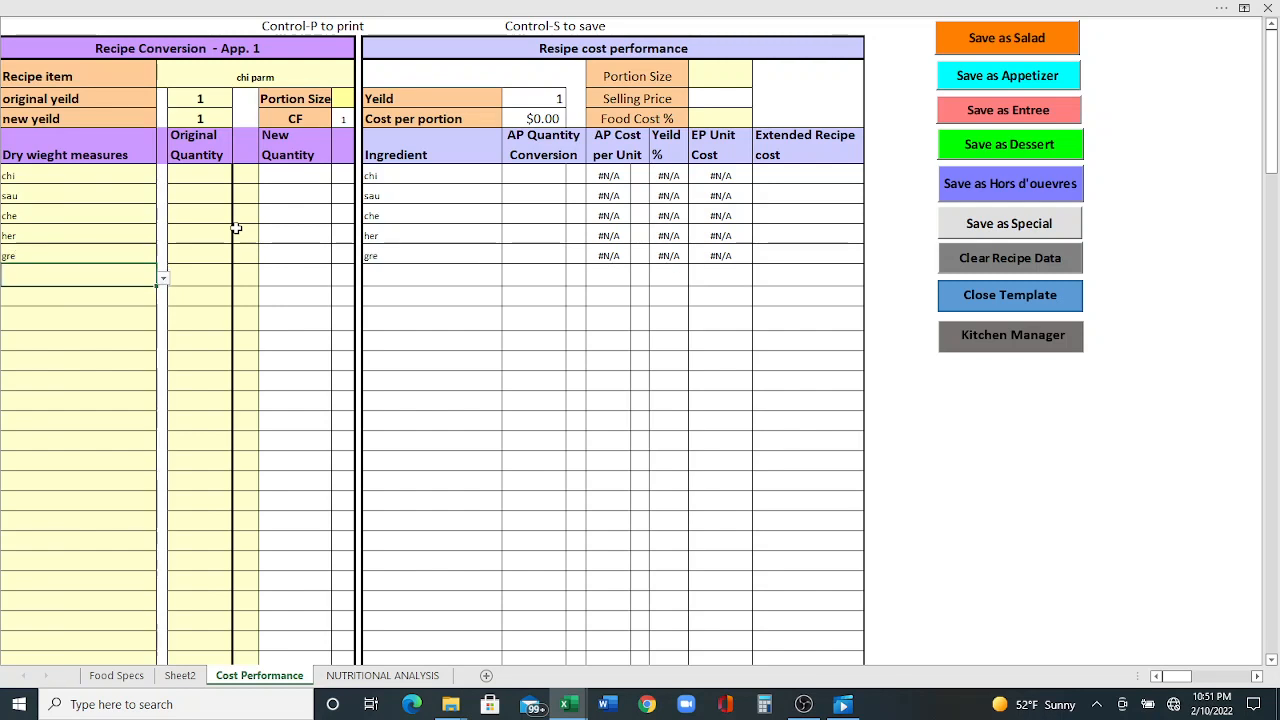
text(past)
key(Return)
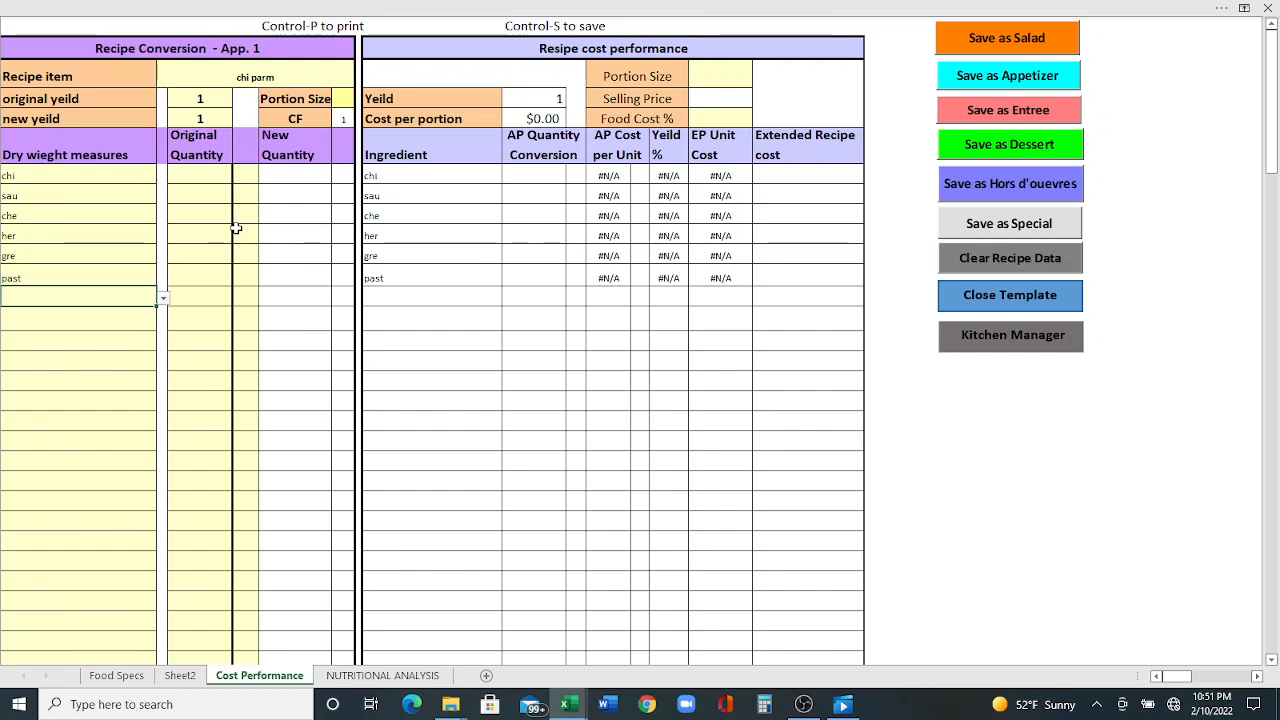
- Replace the first ingredient with "chicken breast, random" from its dropdown list
click(82, 182)
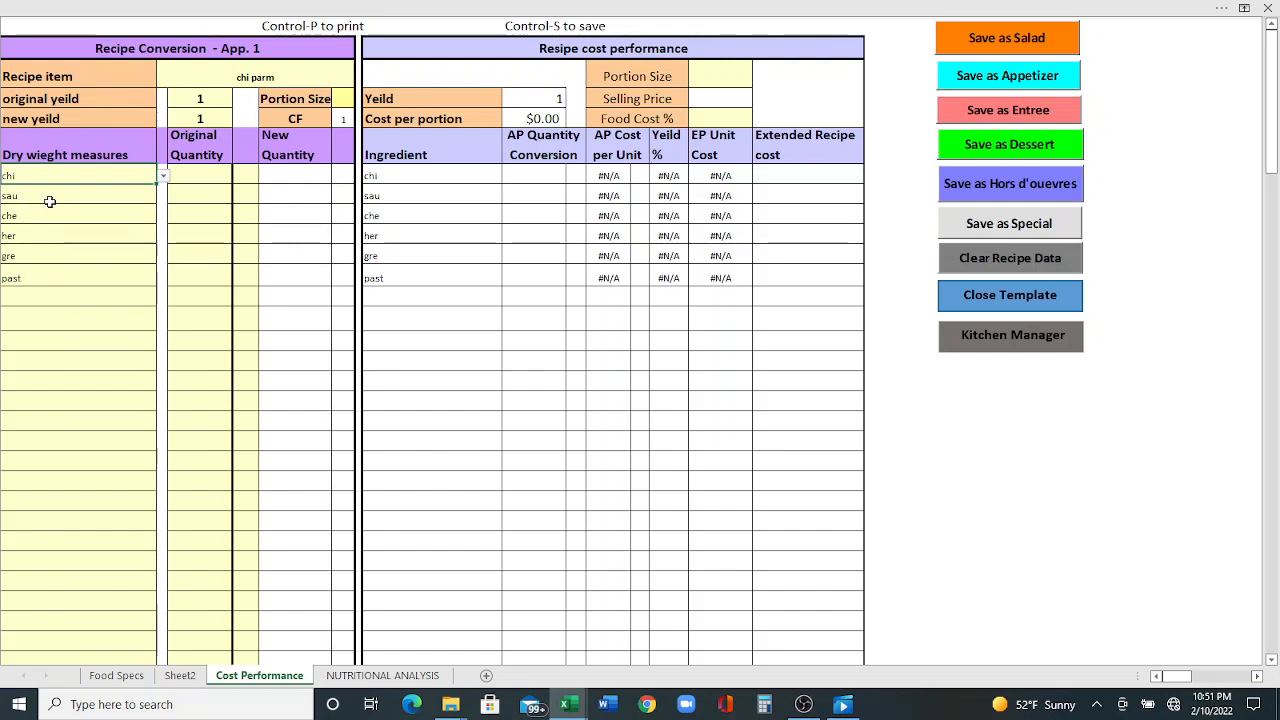
click(163, 176)
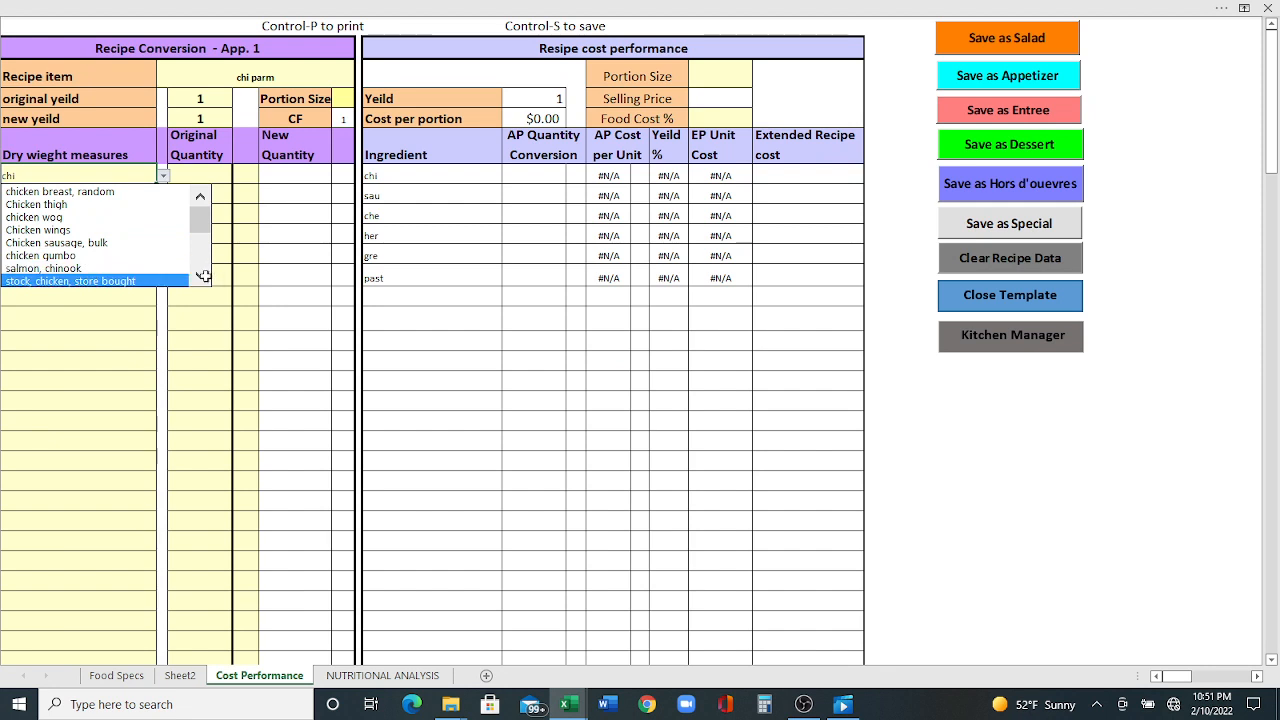
click(201, 276)
click(201, 276)
click(201, 276)
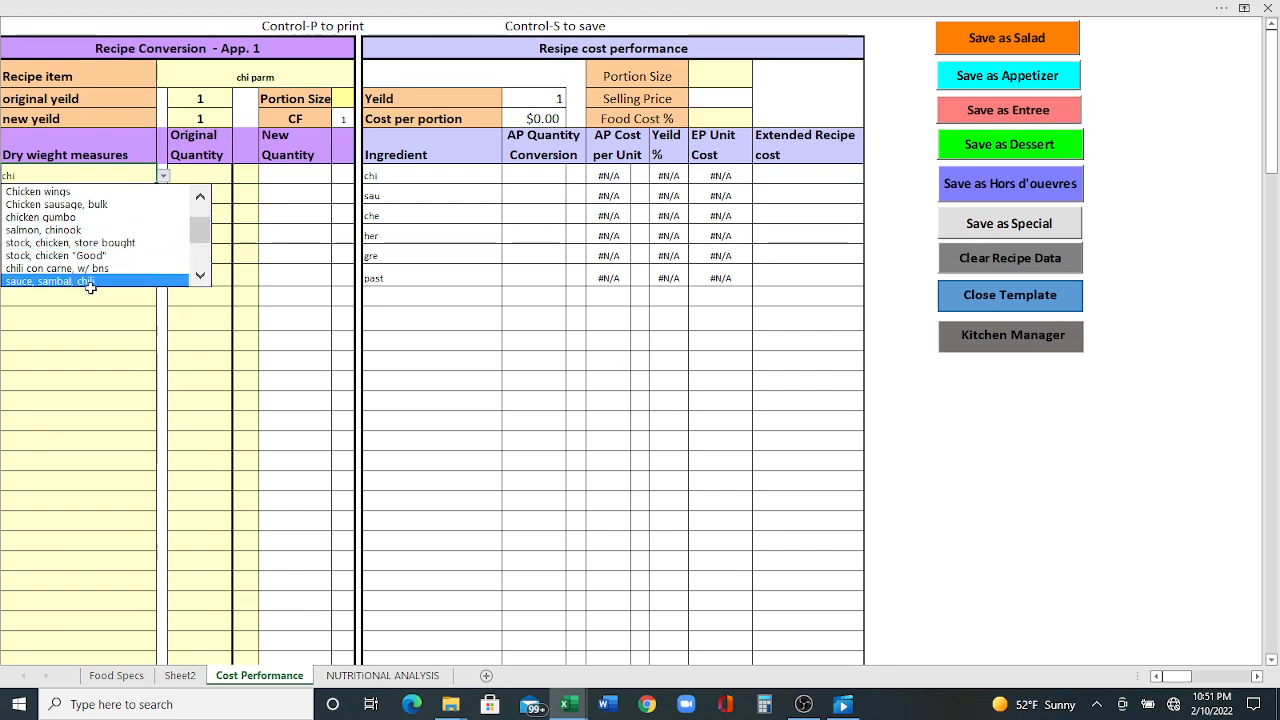
click(199, 276)
click(199, 276)
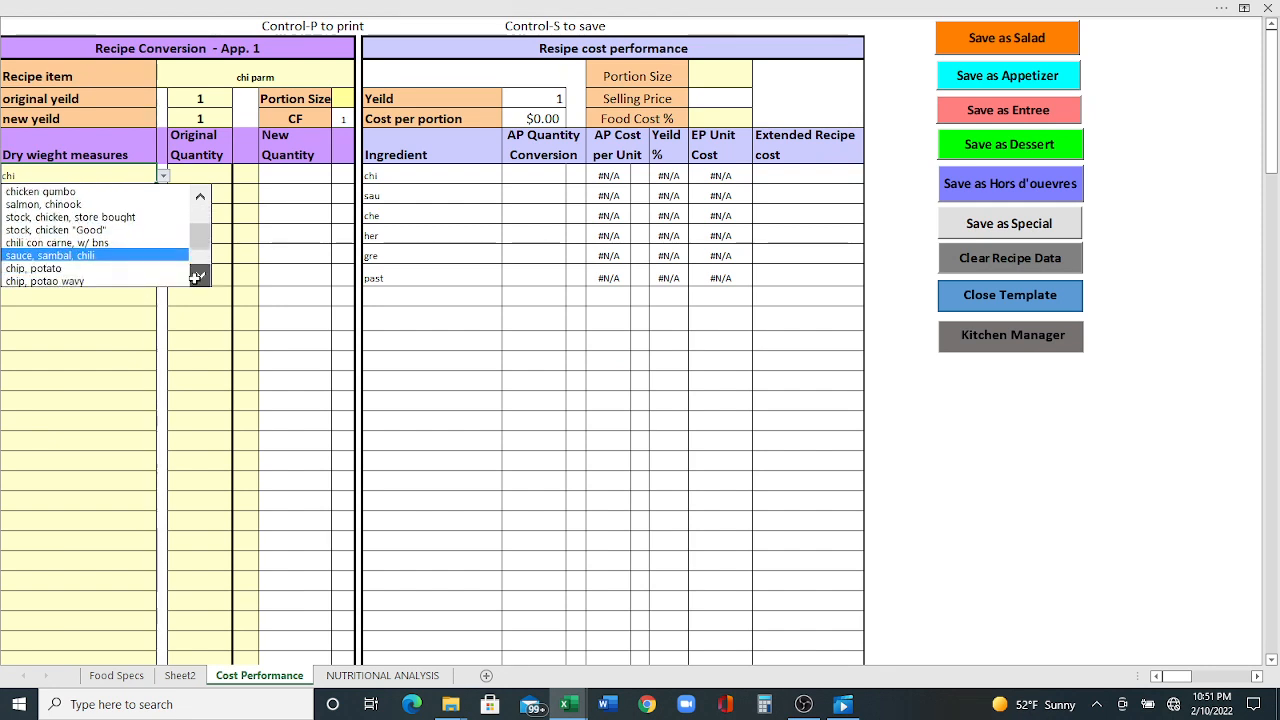
click(199, 276)
click(199, 276)
click(199, 276)
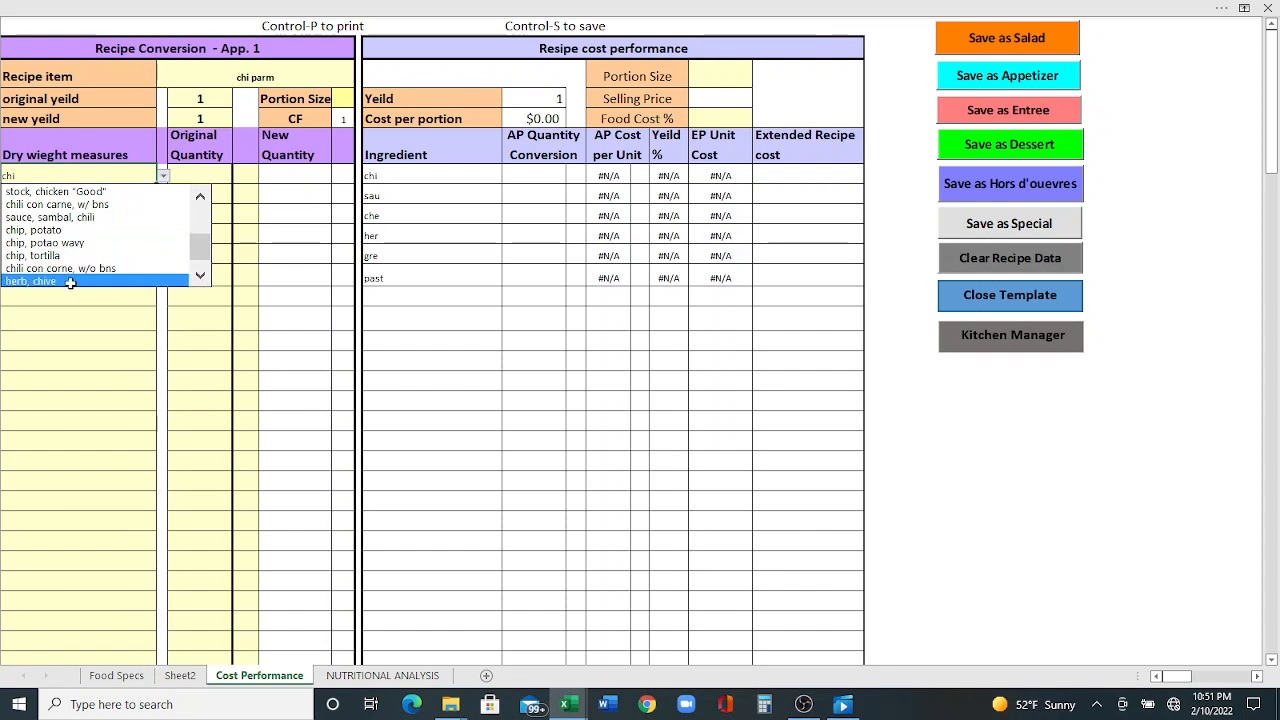
drag(194, 250, 194, 252)
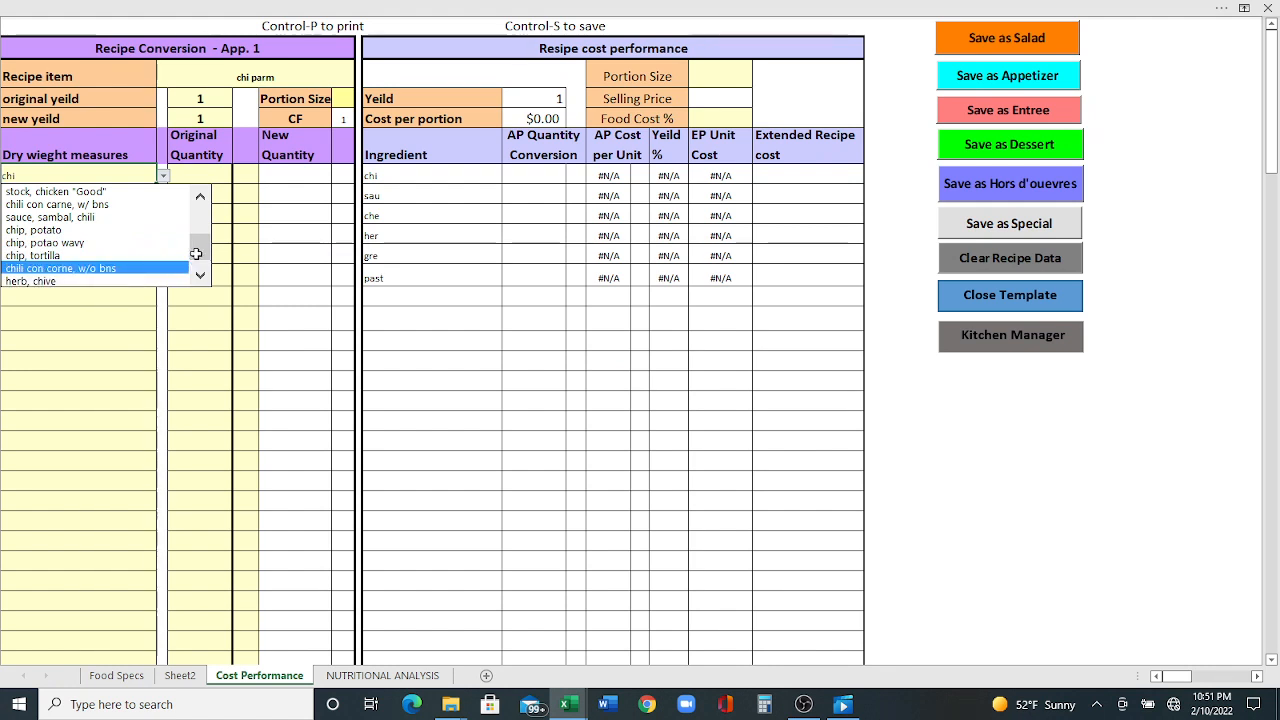
drag(198, 251, 203, 189)
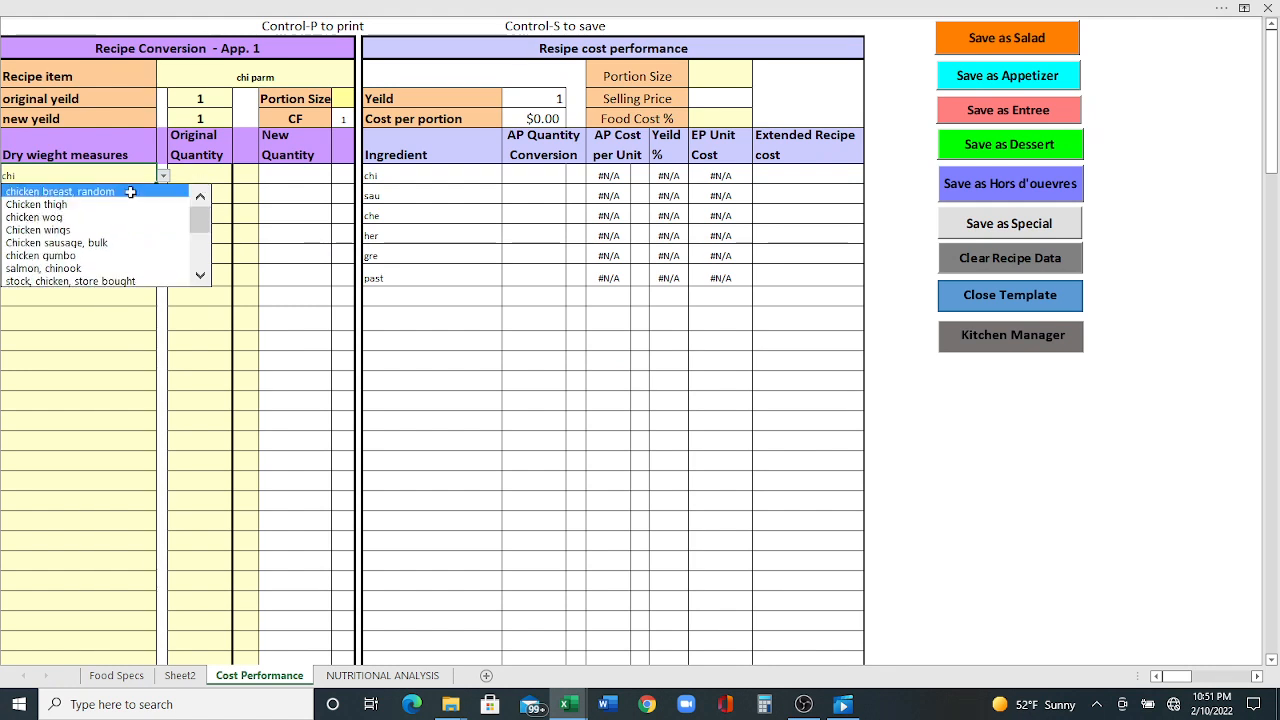
click(73, 192)
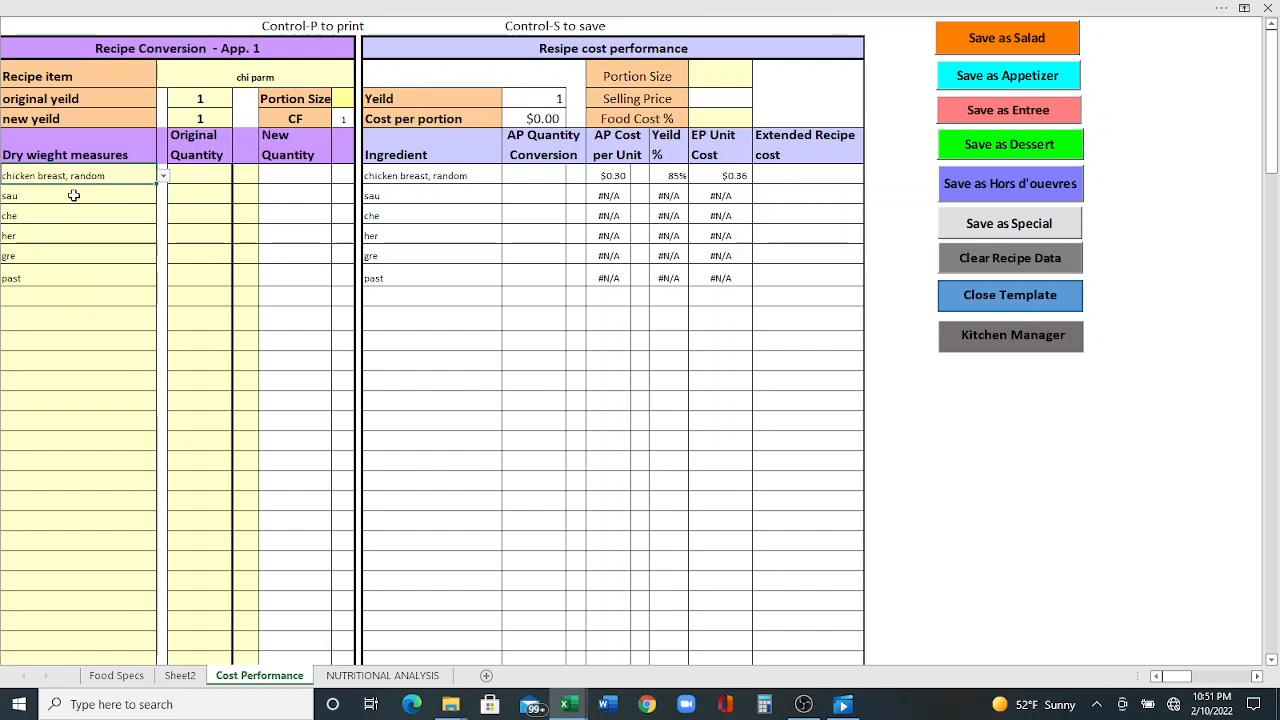
- Set the second and third ingredients to "sauce, red marinara" and "cheese, mozzarella, fresh" from their dropdown lists
click(73, 195)
click(163, 196)
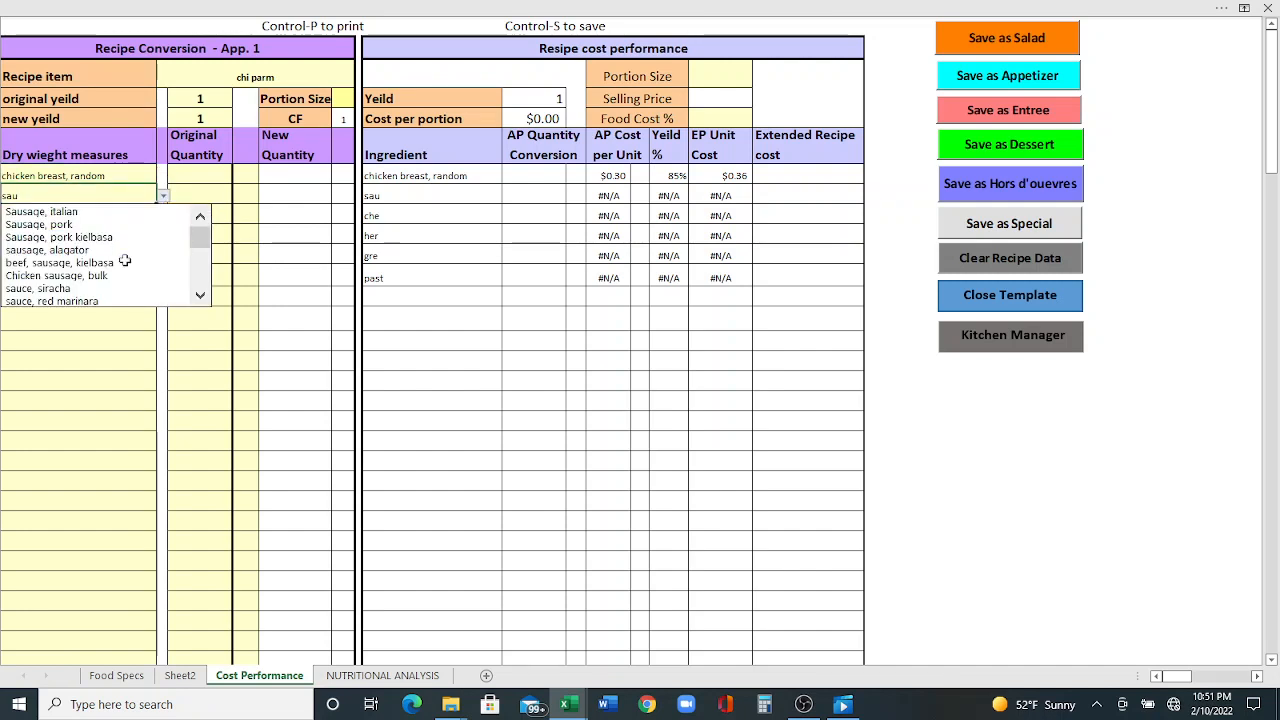
click(116, 295)
click(143, 218)
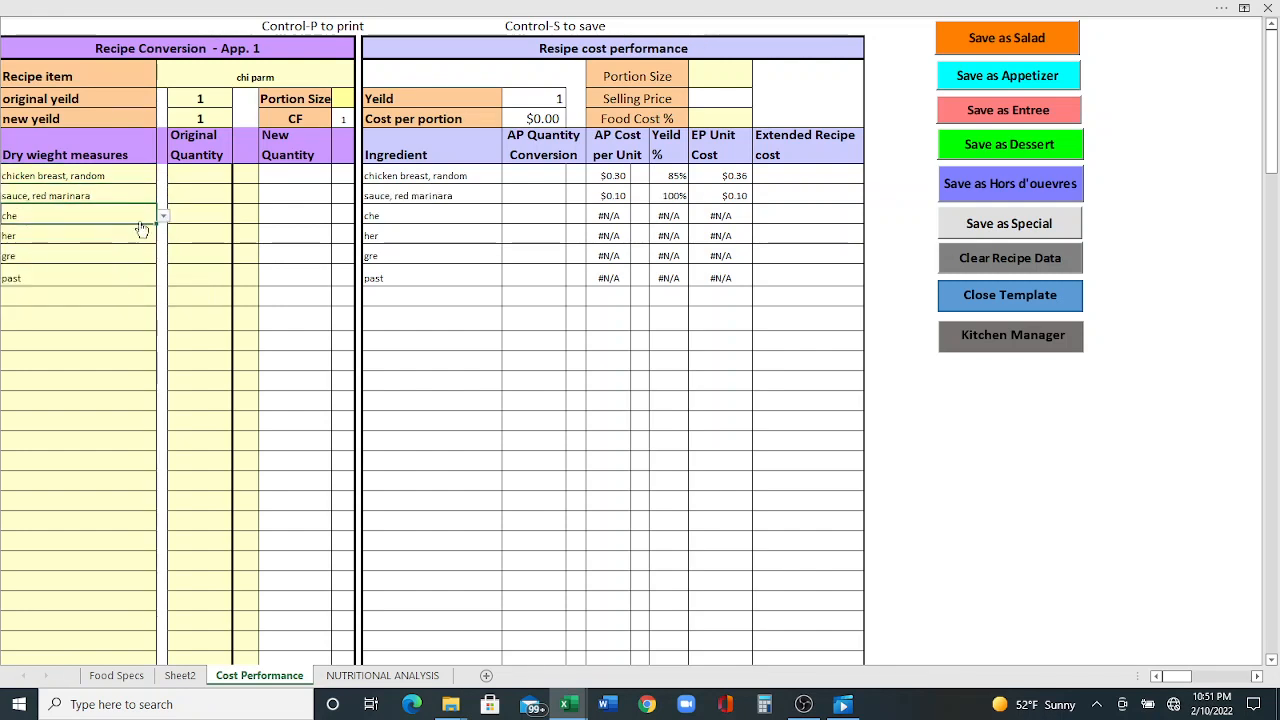
click(160, 216)
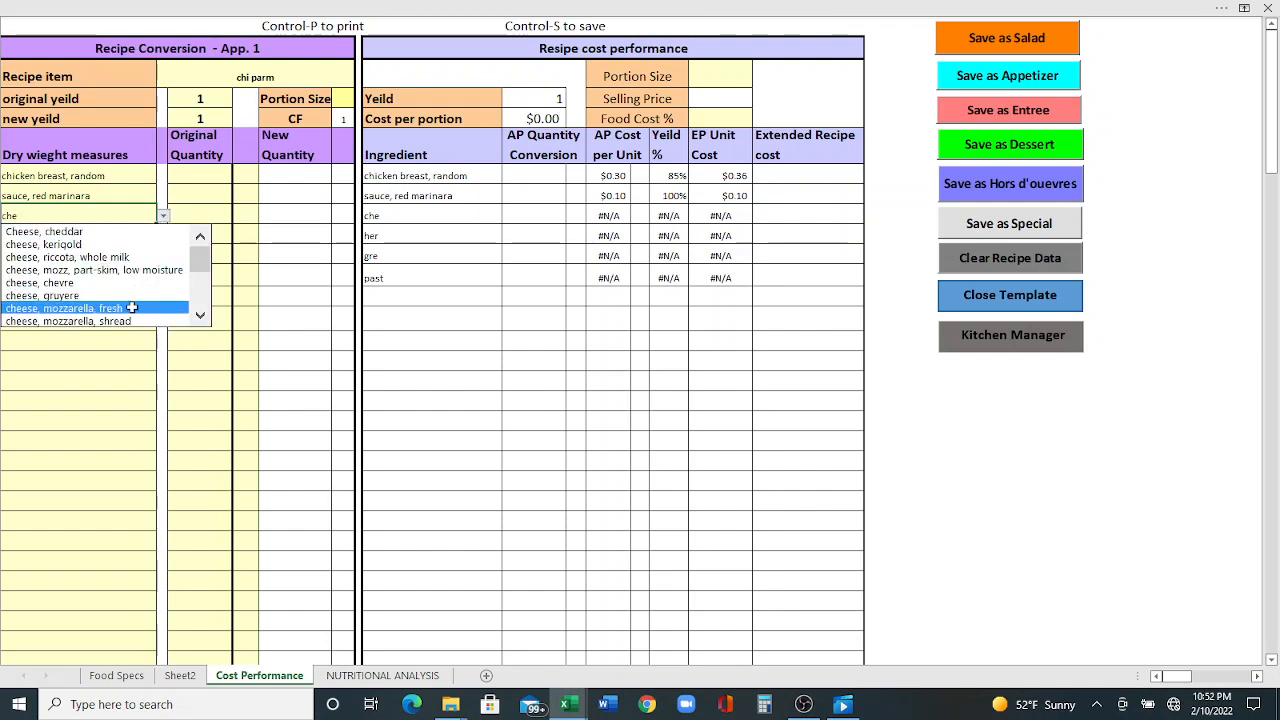
click(128, 308)
- Set the fourth ingredient to "Herb, Basil" from its dropdown list
click(108, 238)
click(163, 236)
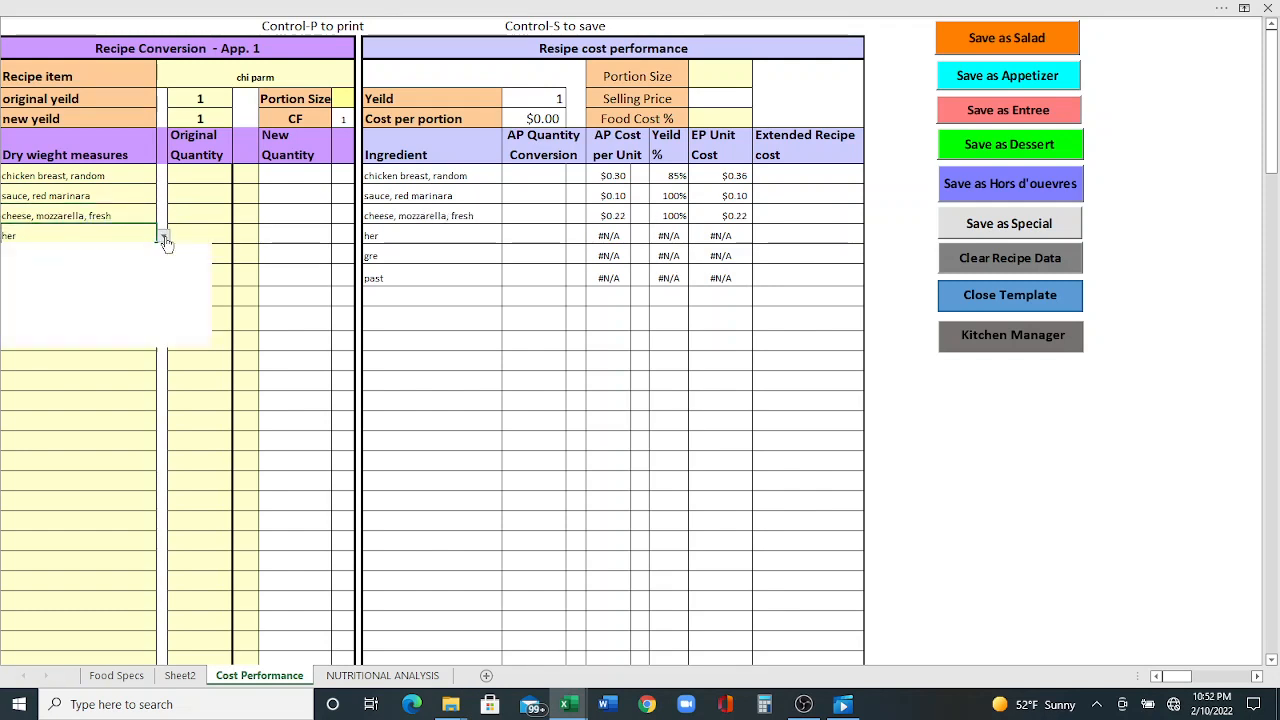
click(100, 264)
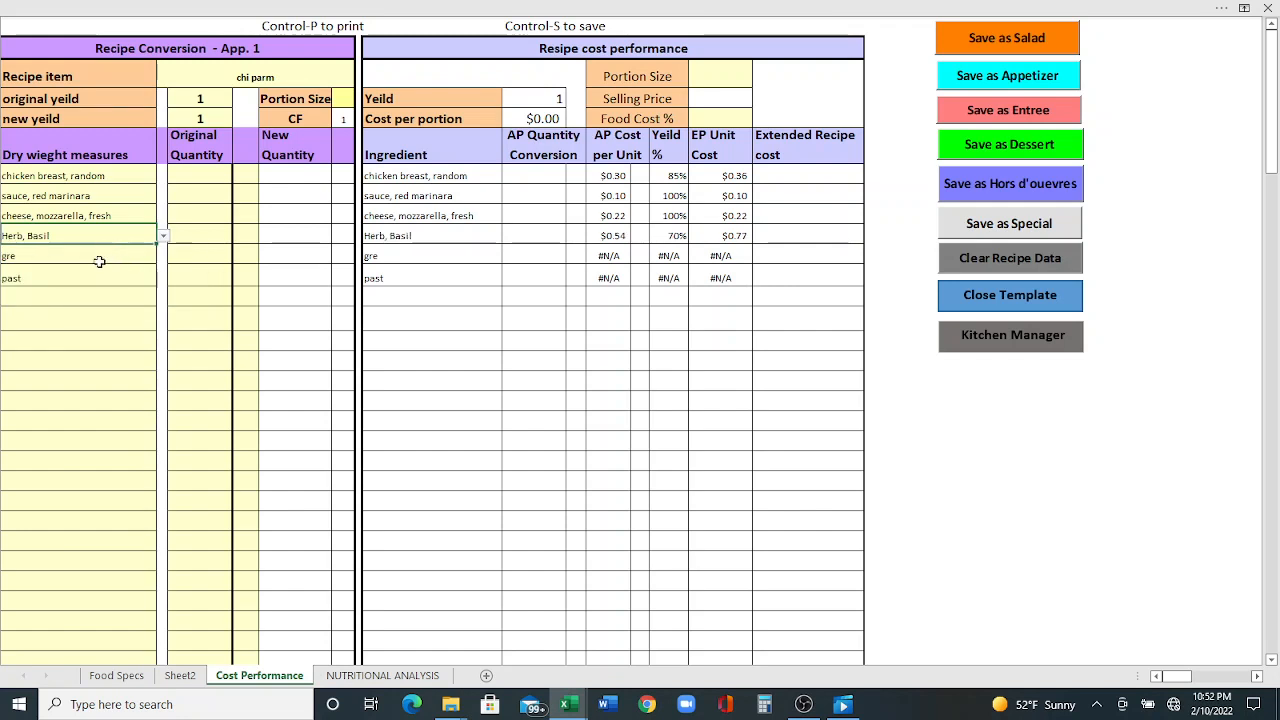
- Set the fifth and sixth ingredients to "green bean, blue lake" and "pasta, penne" from their dropdown lists
click(100, 257)
click(163, 258)
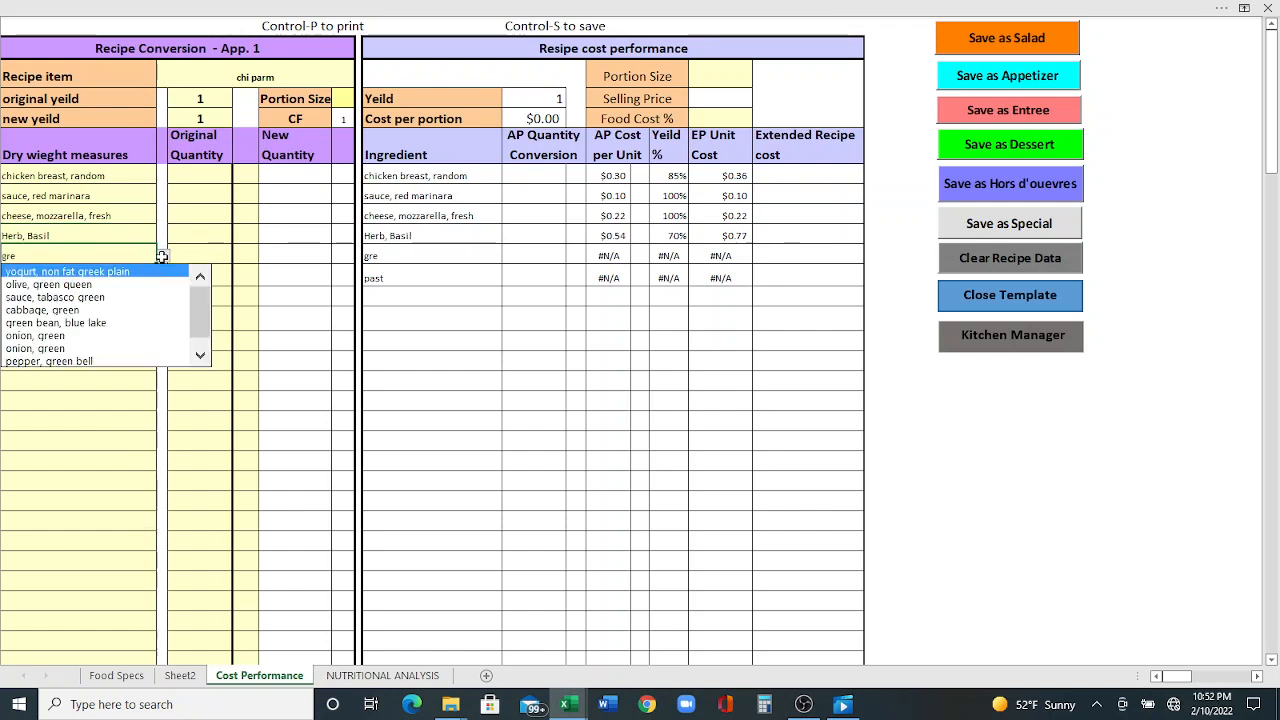
click(118, 323)
click(100, 278)
click(163, 279)
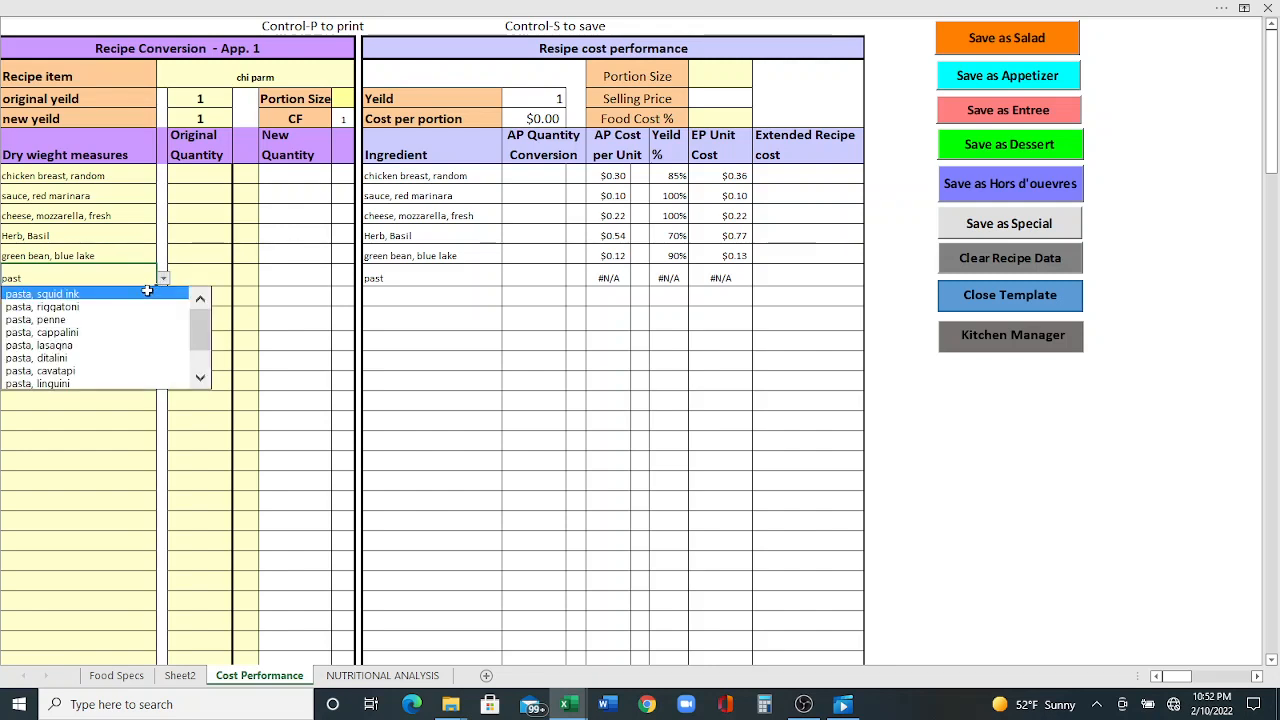
click(130, 319)
- Enter original quantities of 5, 2, 2, 0.25, 3 and 2 for the six ingredients in order
click(185, 177)
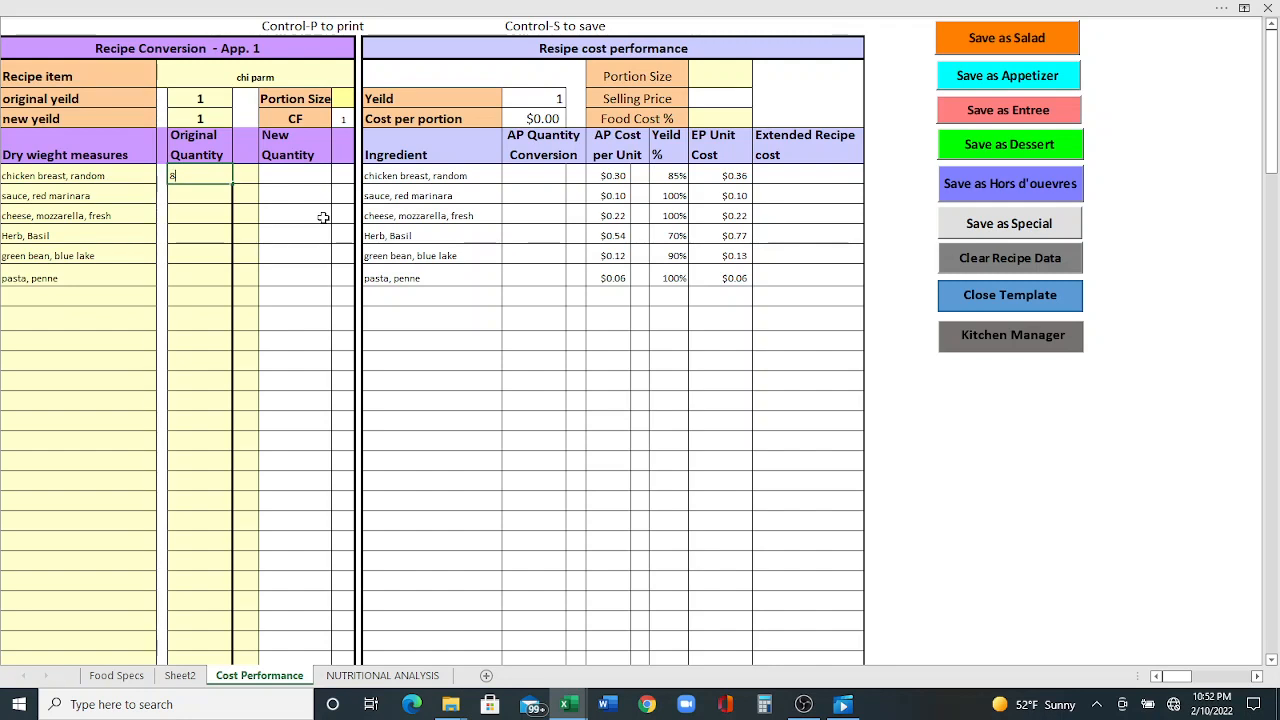
key(Return)
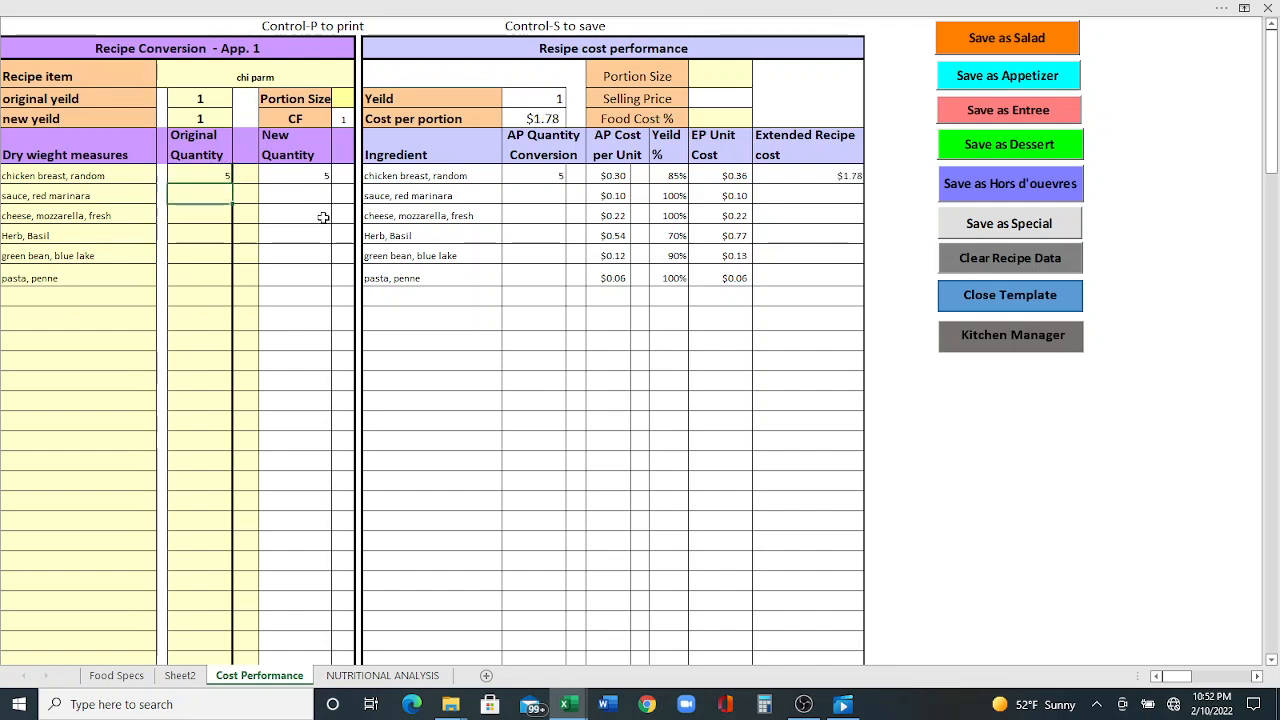
key(Return)
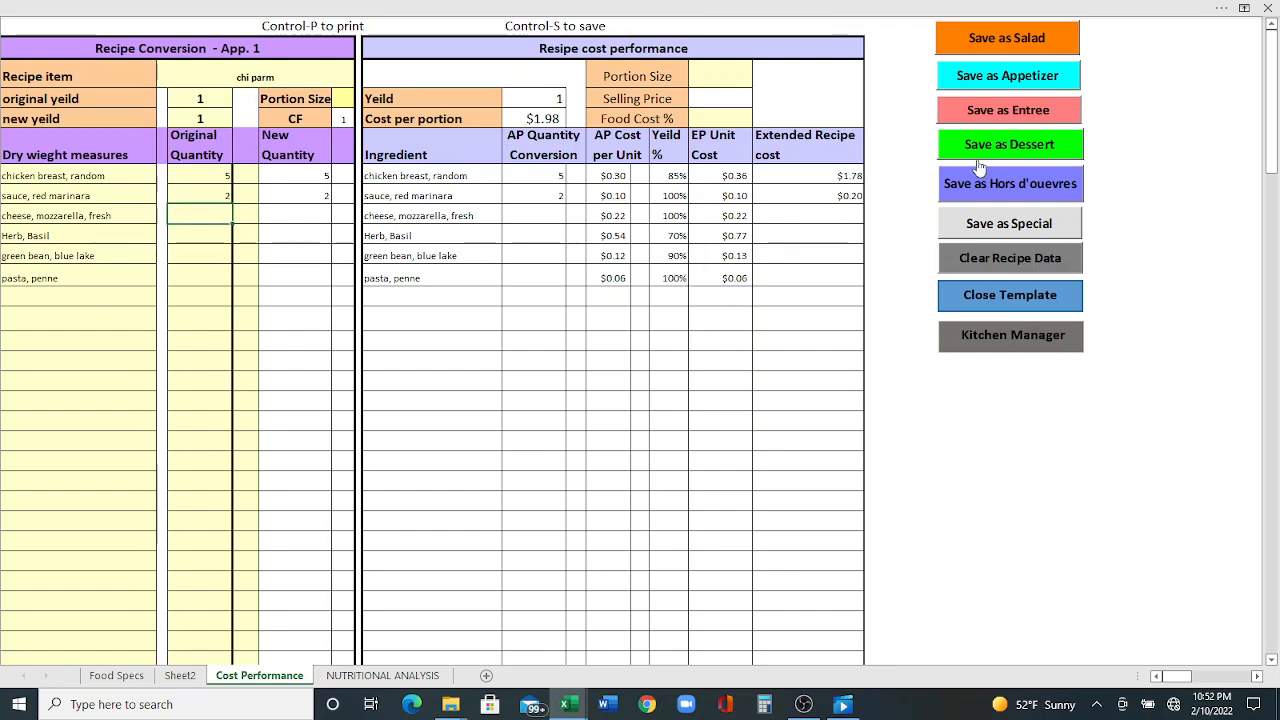
text(2)
key(Return)
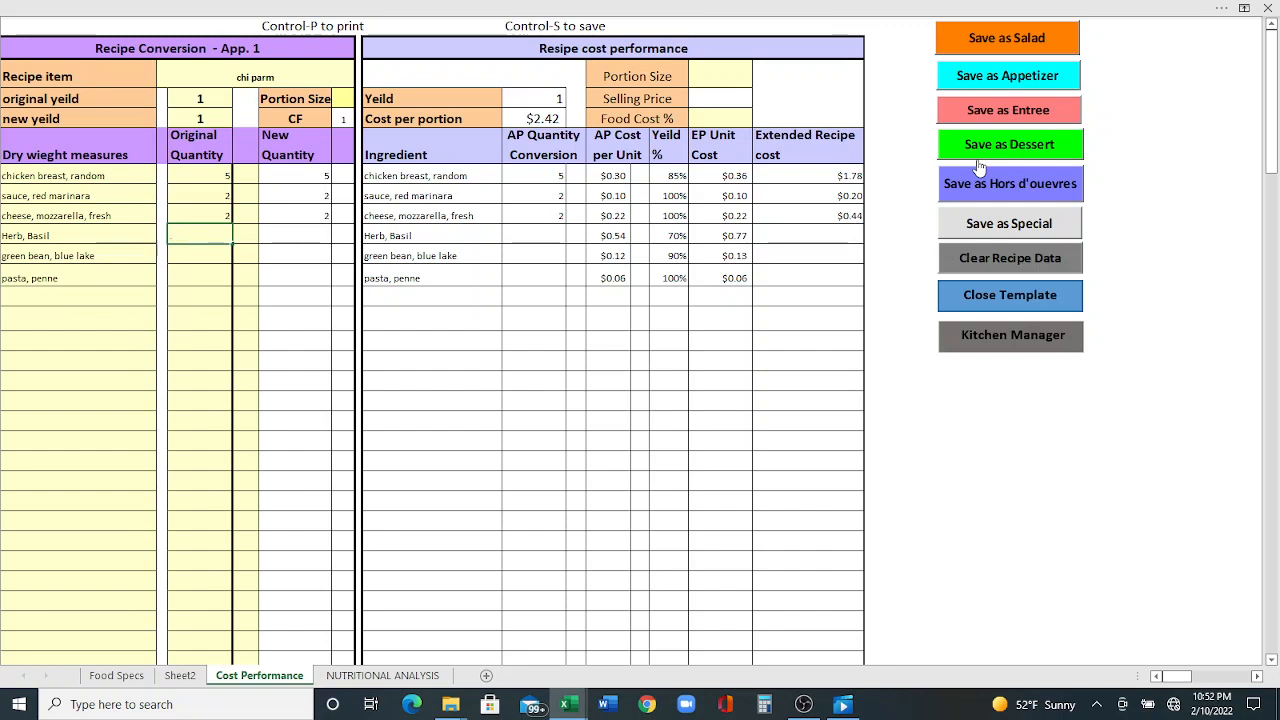
key(Return)
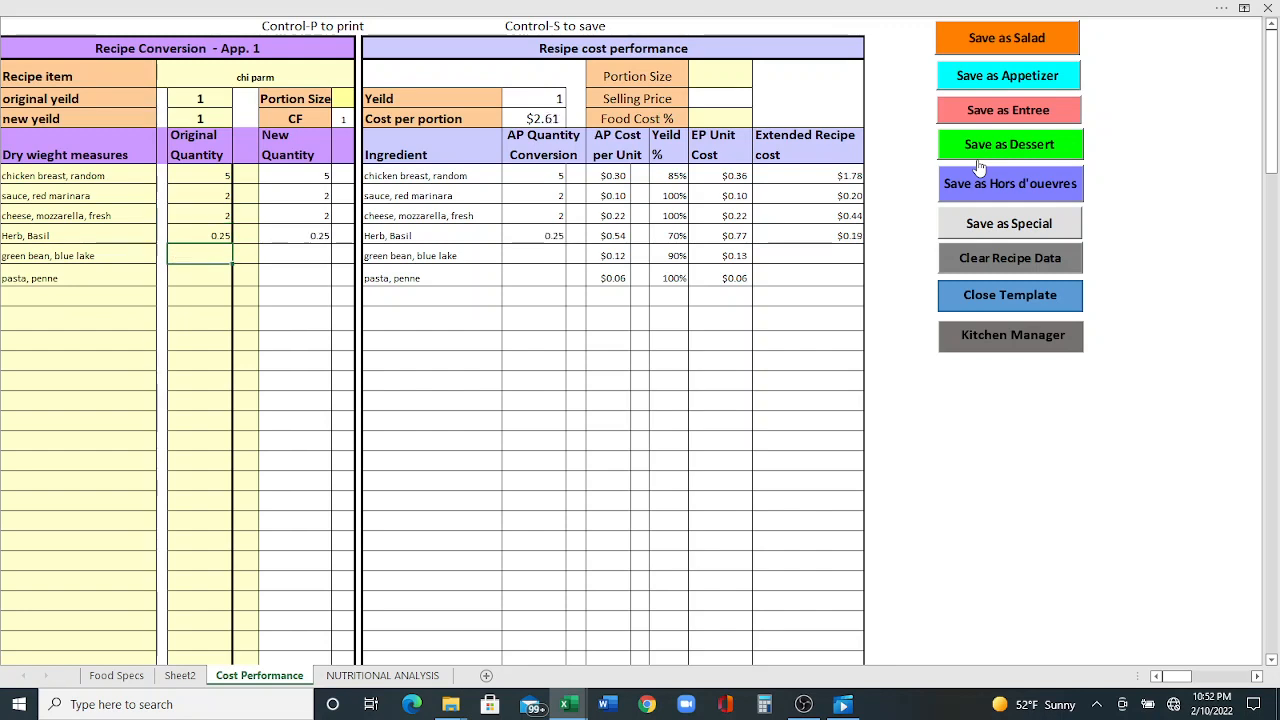
key(Return)
text(2)
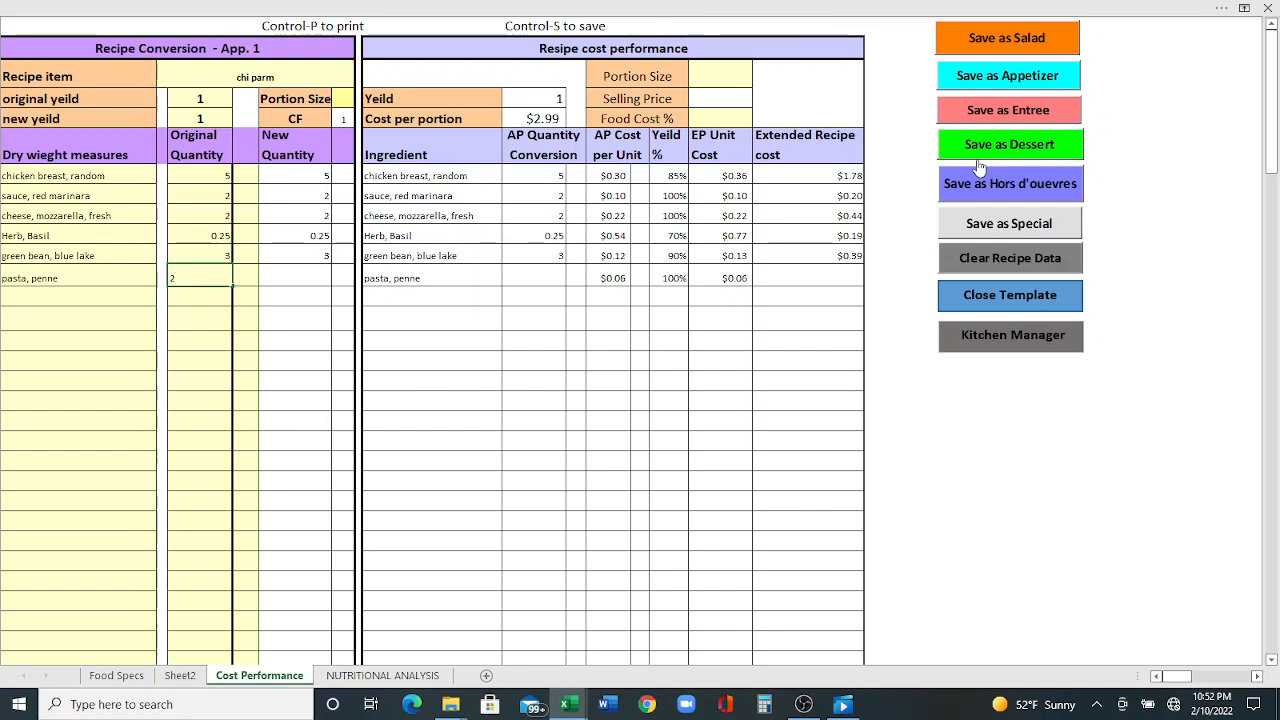
key(Return)
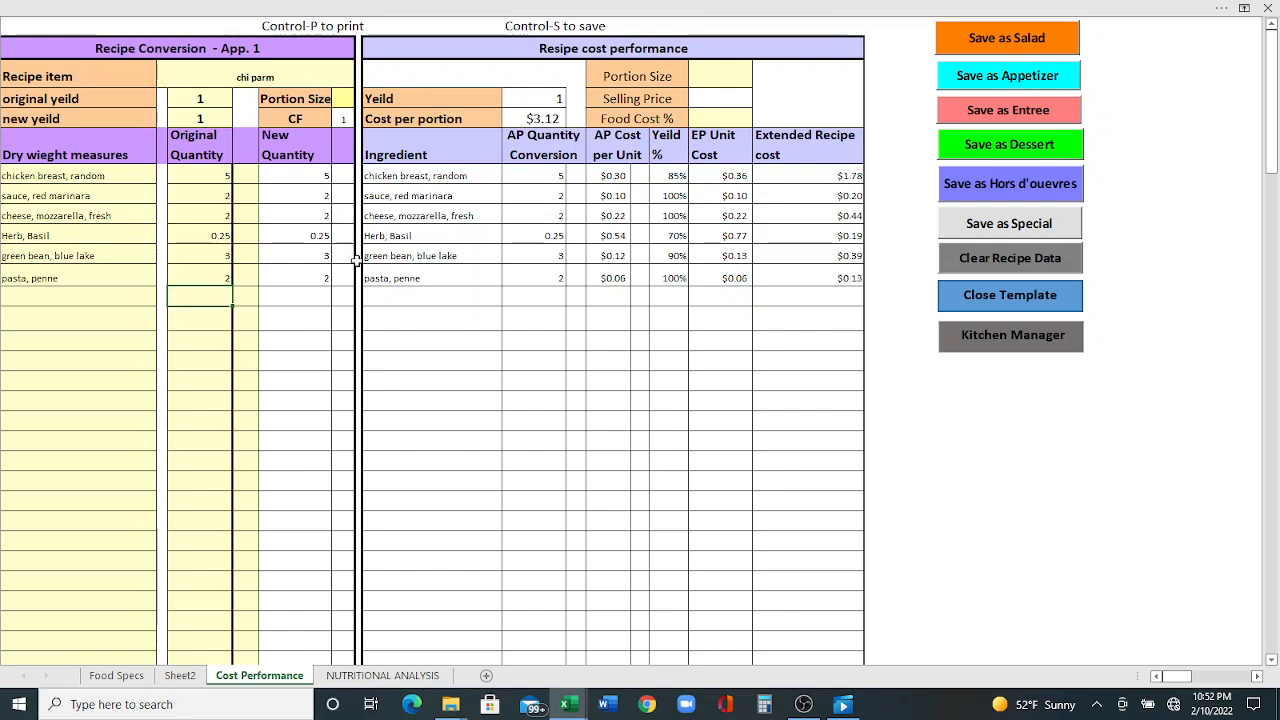
- Set the unit of every ingredient's original quantity to oz from the unit dropdown lists
click(243, 176)
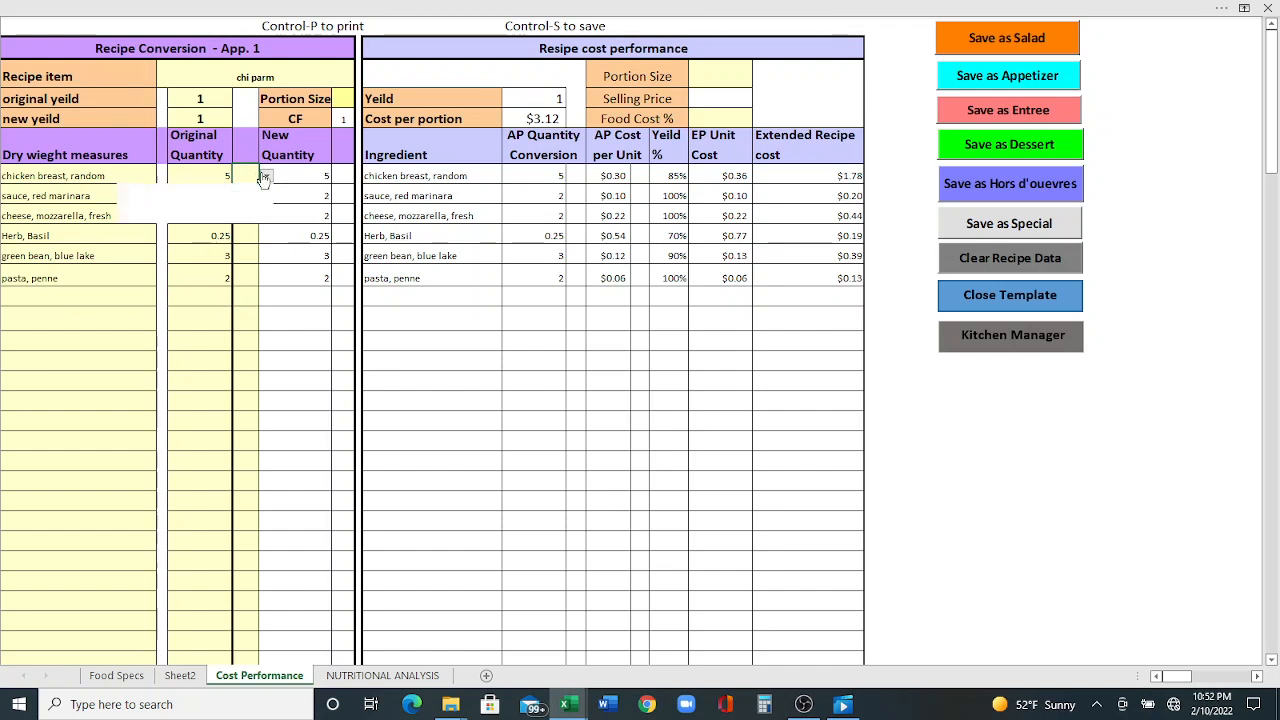
click(265, 176)
click(245, 212)
click(246, 198)
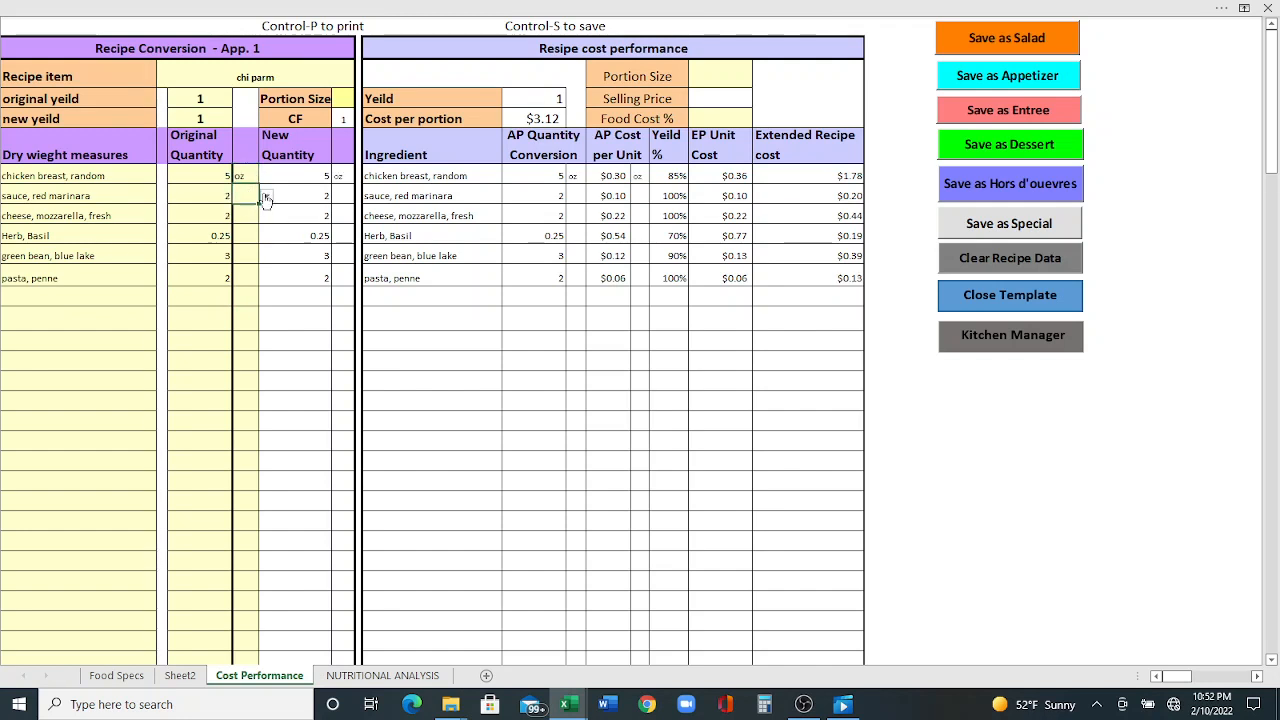
click(265, 198)
click(246, 212)
click(266, 216)
click(238, 234)
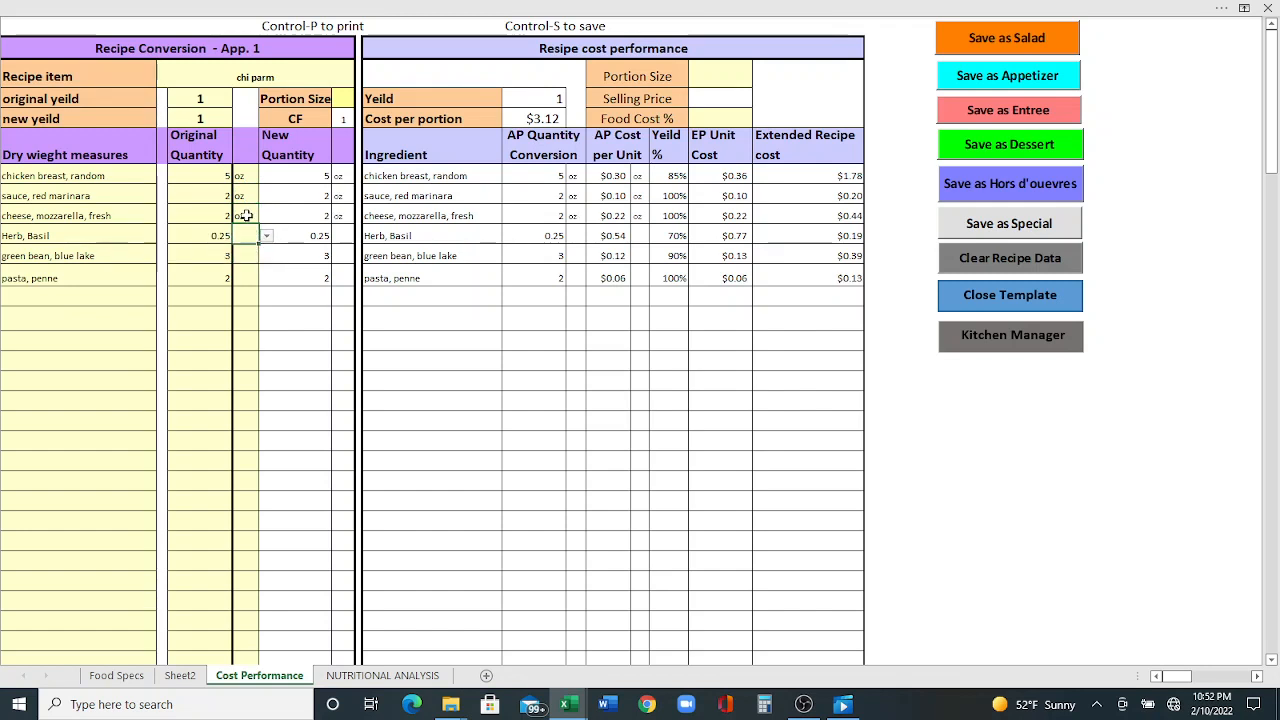
click(266, 216)
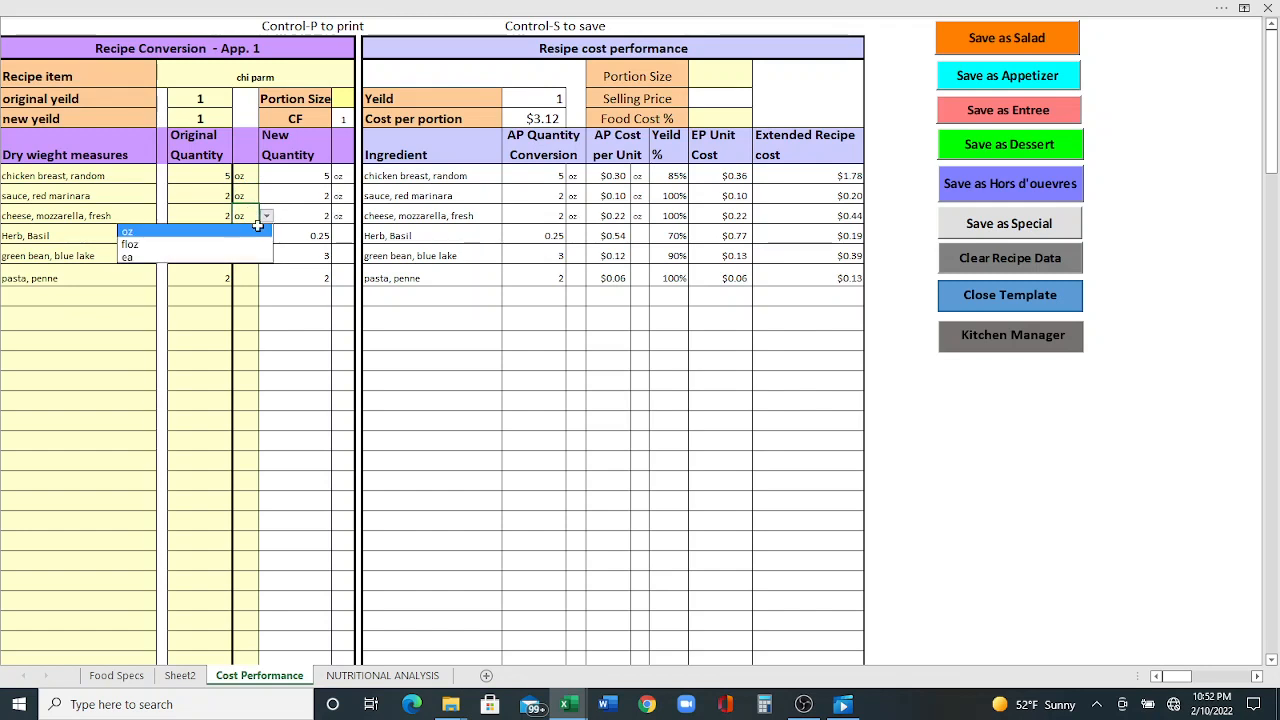
click(254, 220)
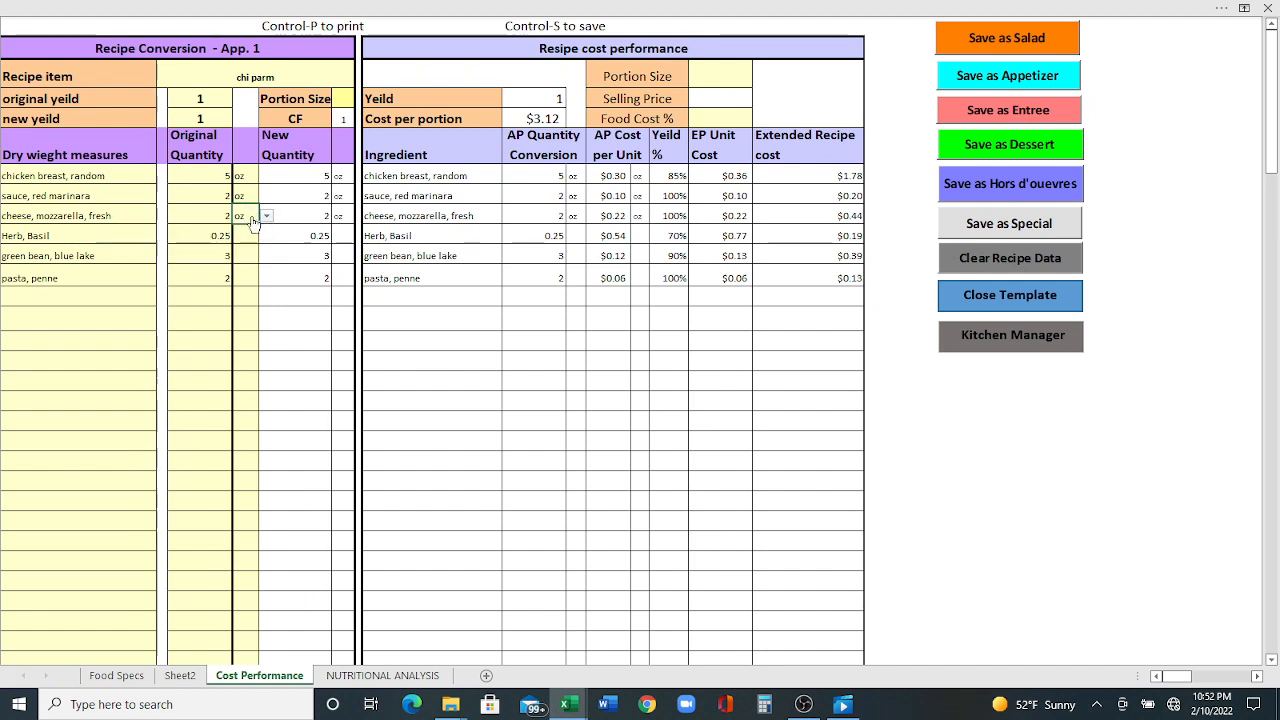
click(260, 217)
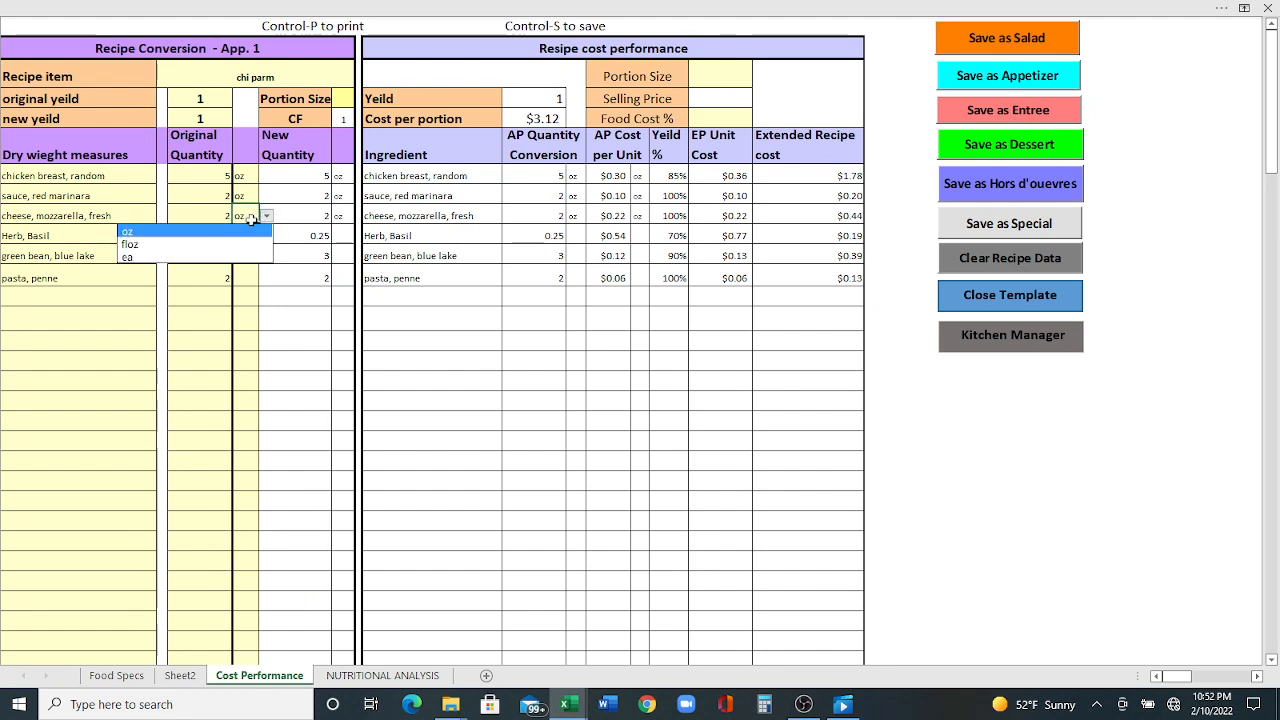
click(251, 220)
click(243, 232)
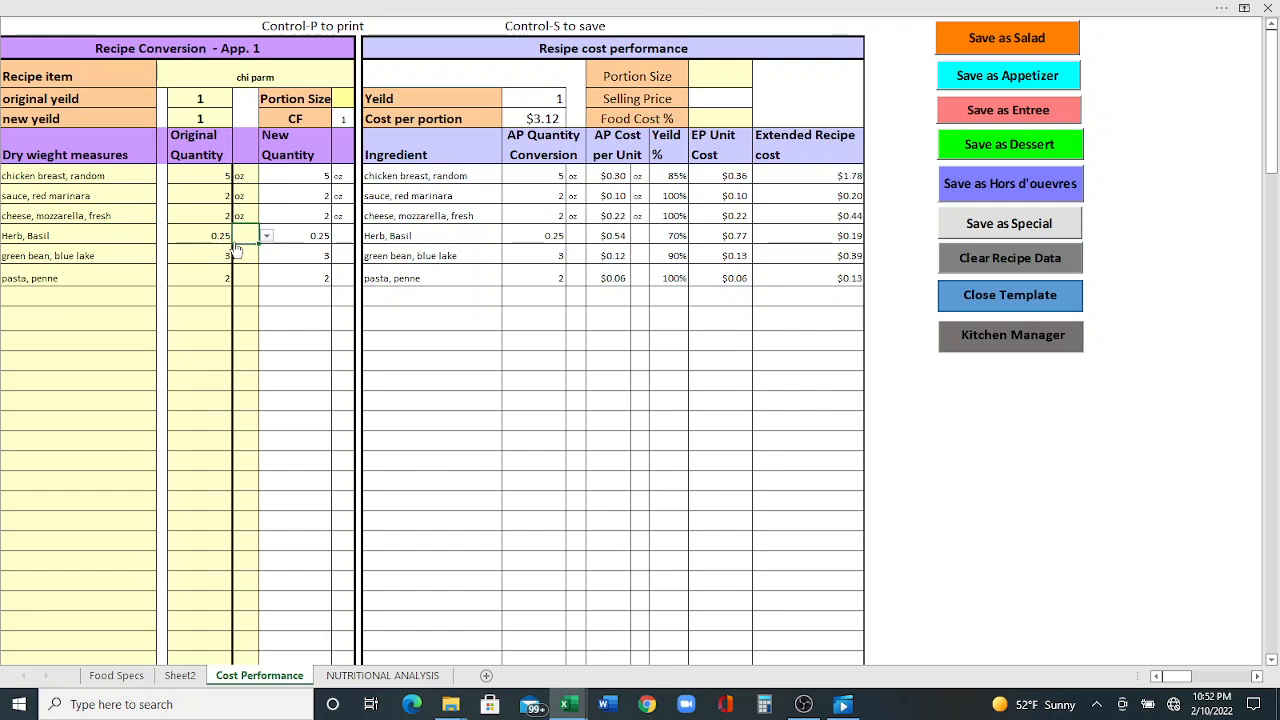
click(266, 236)
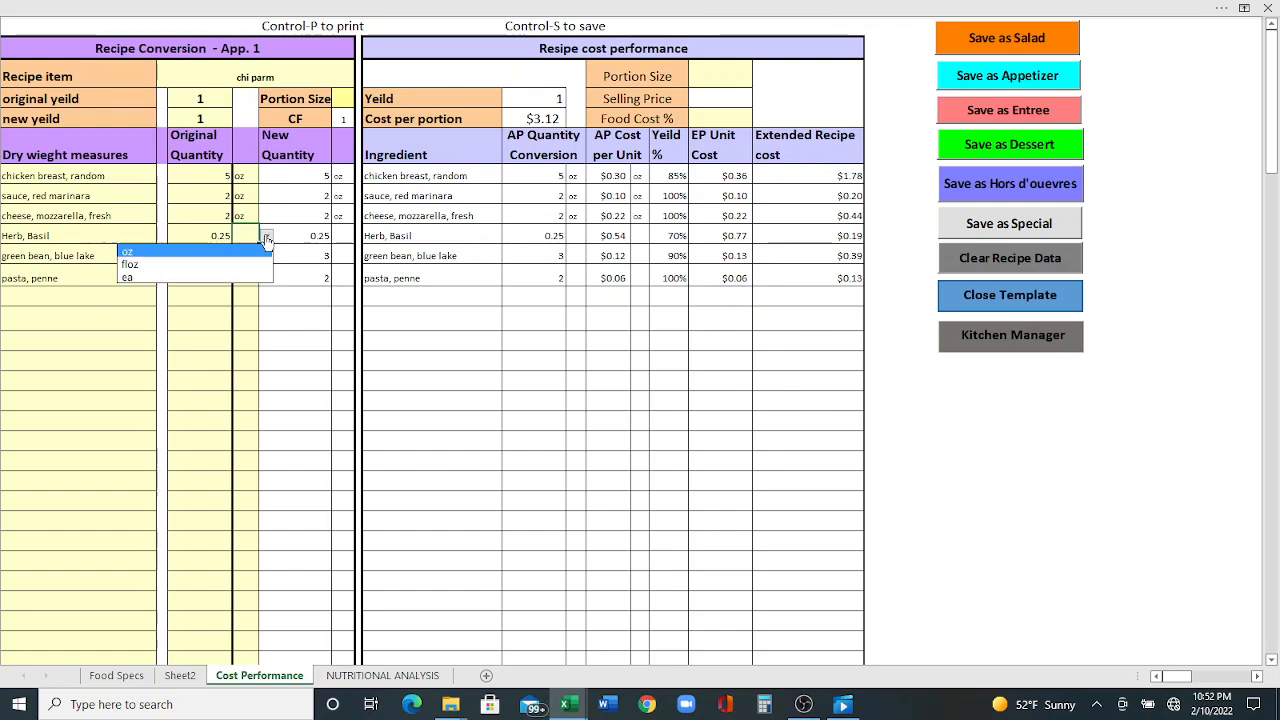
click(246, 255)
click(250, 256)
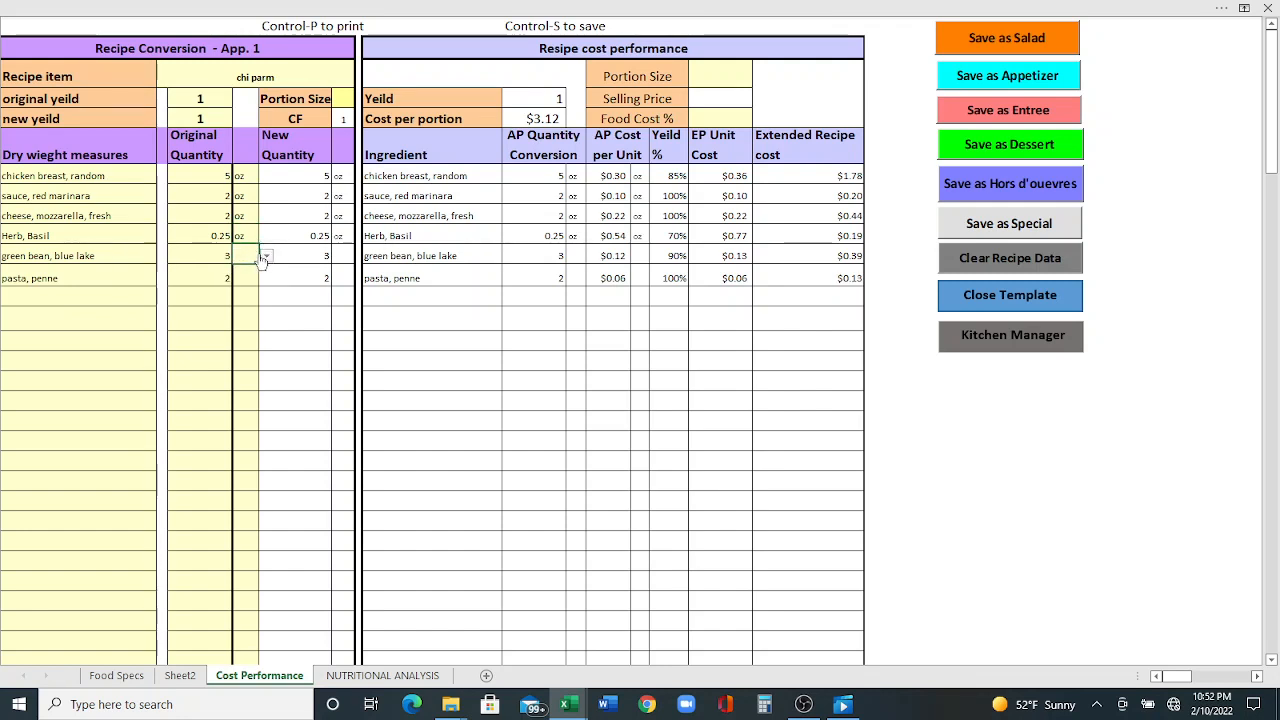
click(266, 256)
click(248, 272)
click(249, 278)
click(266, 278)
click(244, 294)
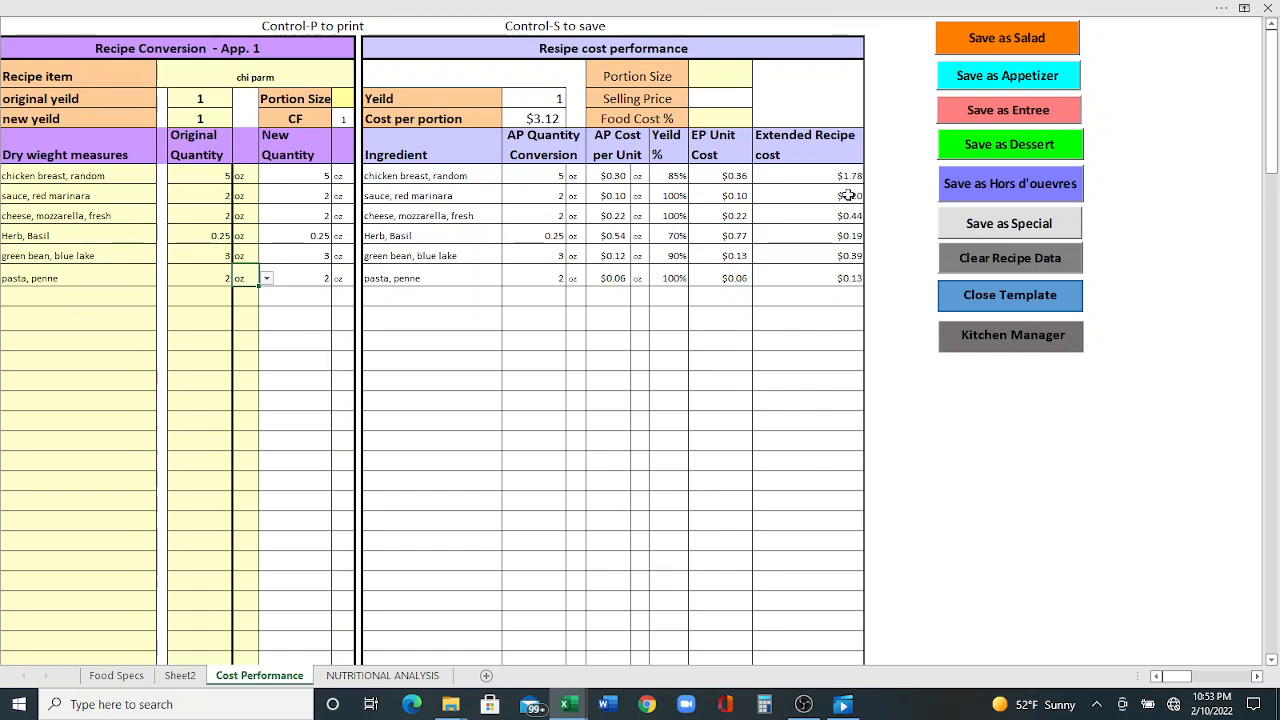
- Set the food cost percentage to 25%
click(725, 116)
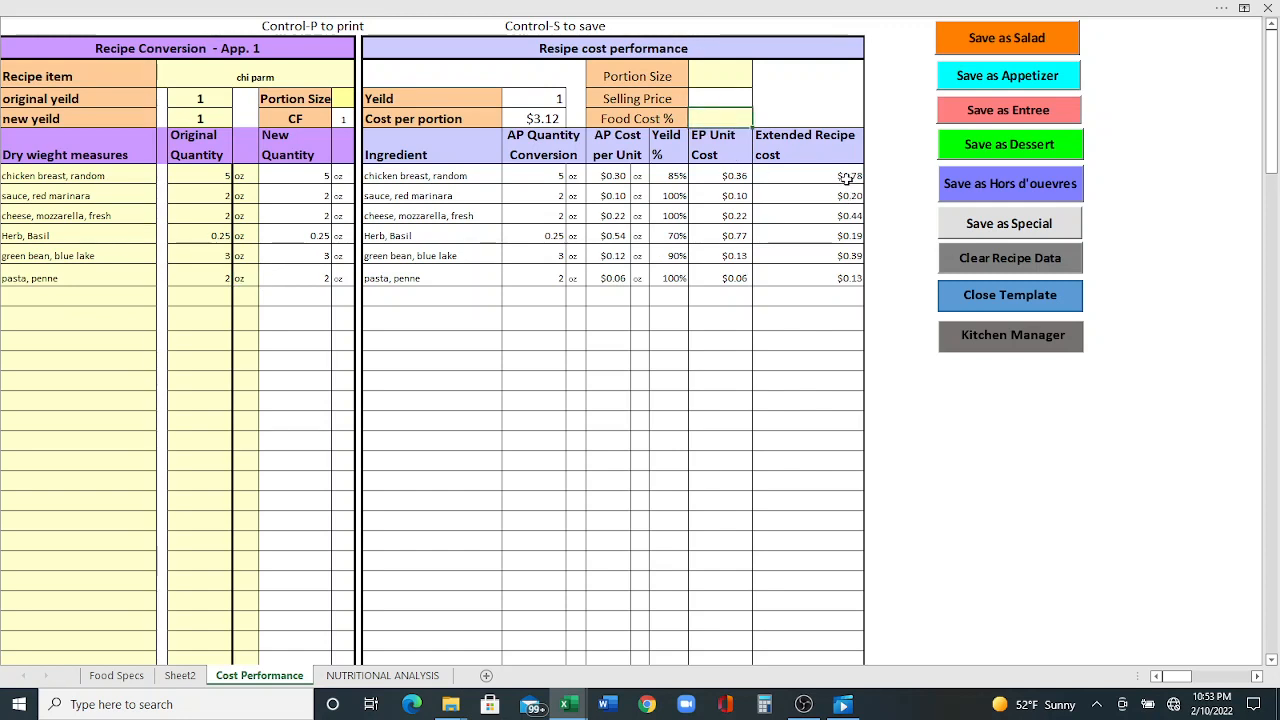
text(25)
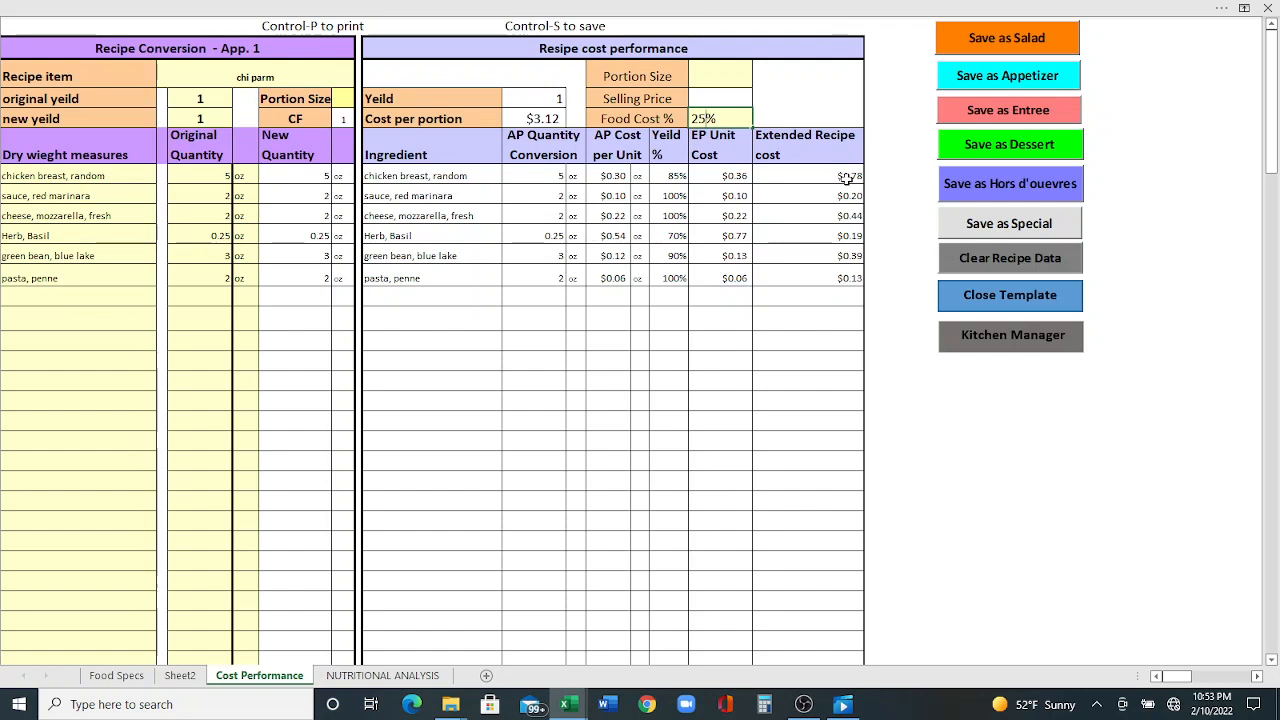
key(Return)
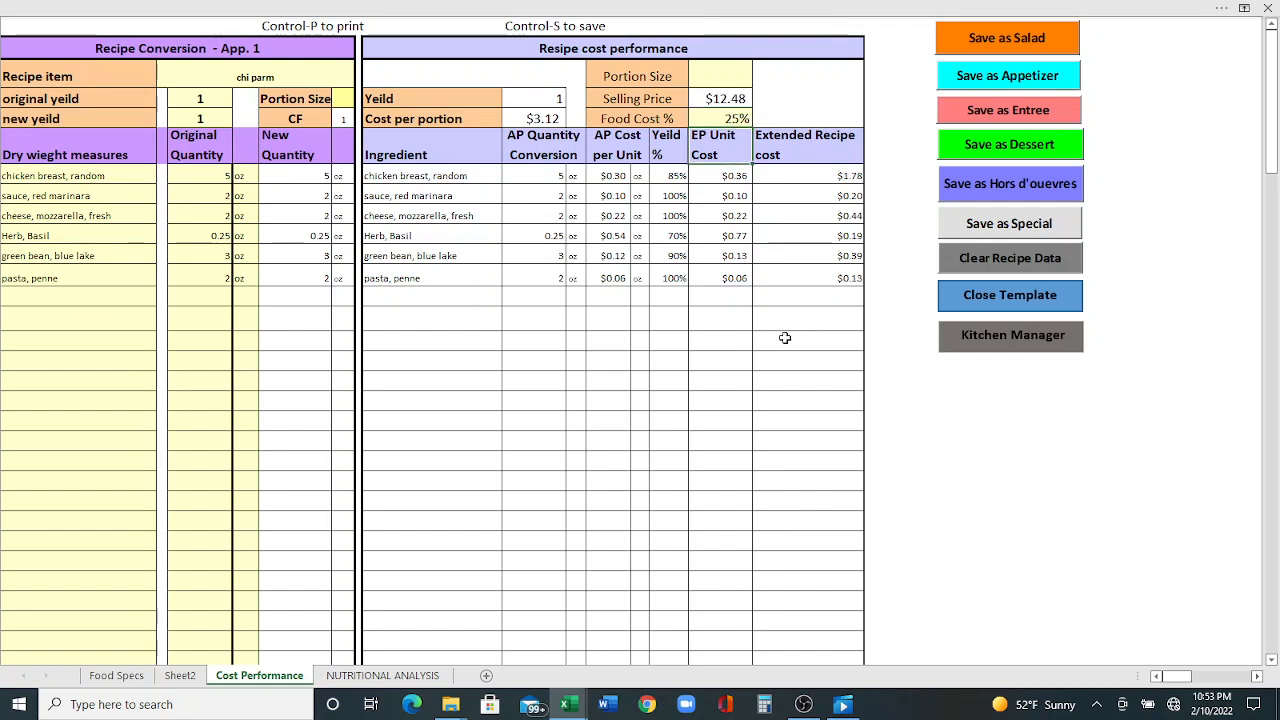
- Save the recipe as an entrée and close the template
click(1004, 111)
click(1010, 295)
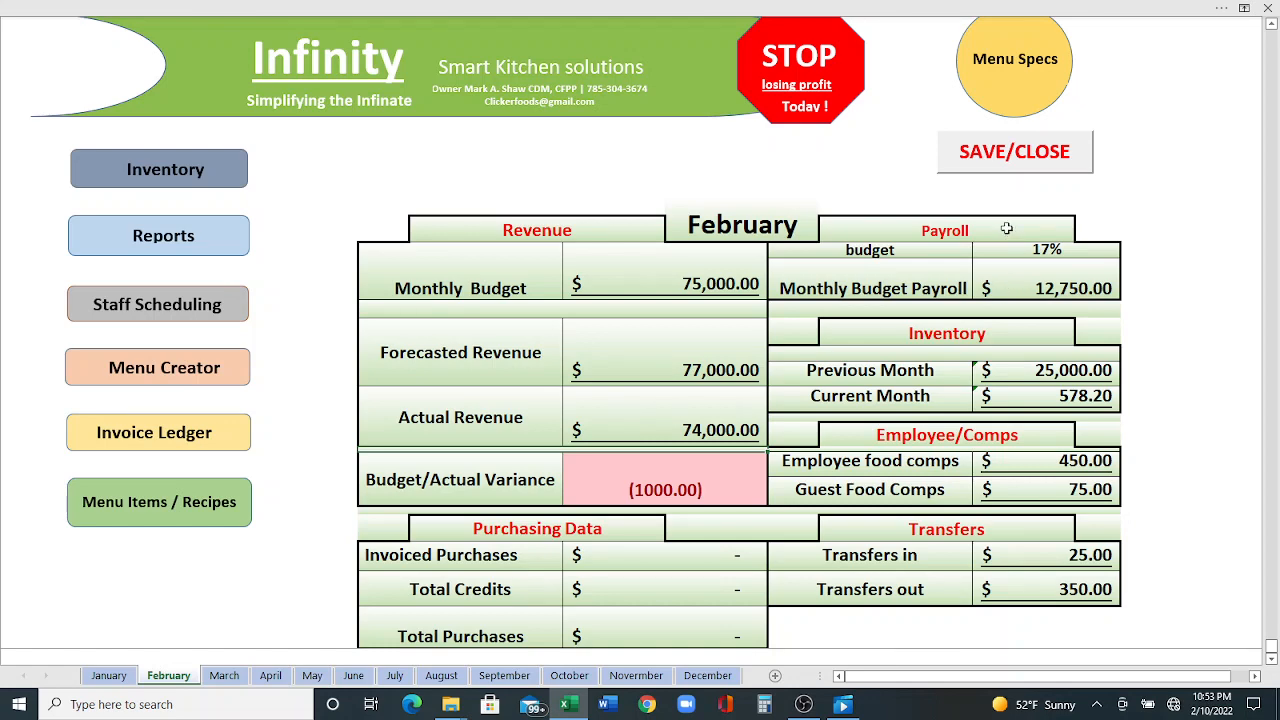
- Reopen the Menu Creator and dismiss the link update and workbook expiry messages
click(180, 367)
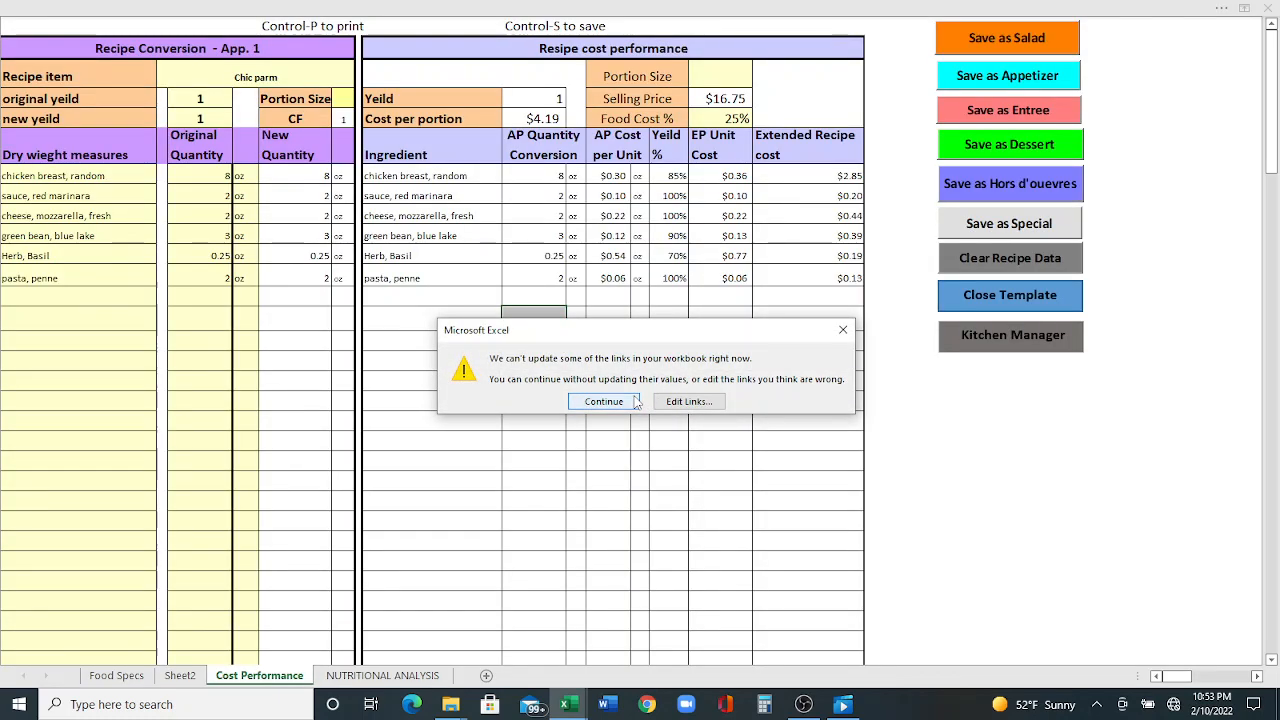
click(636, 402)
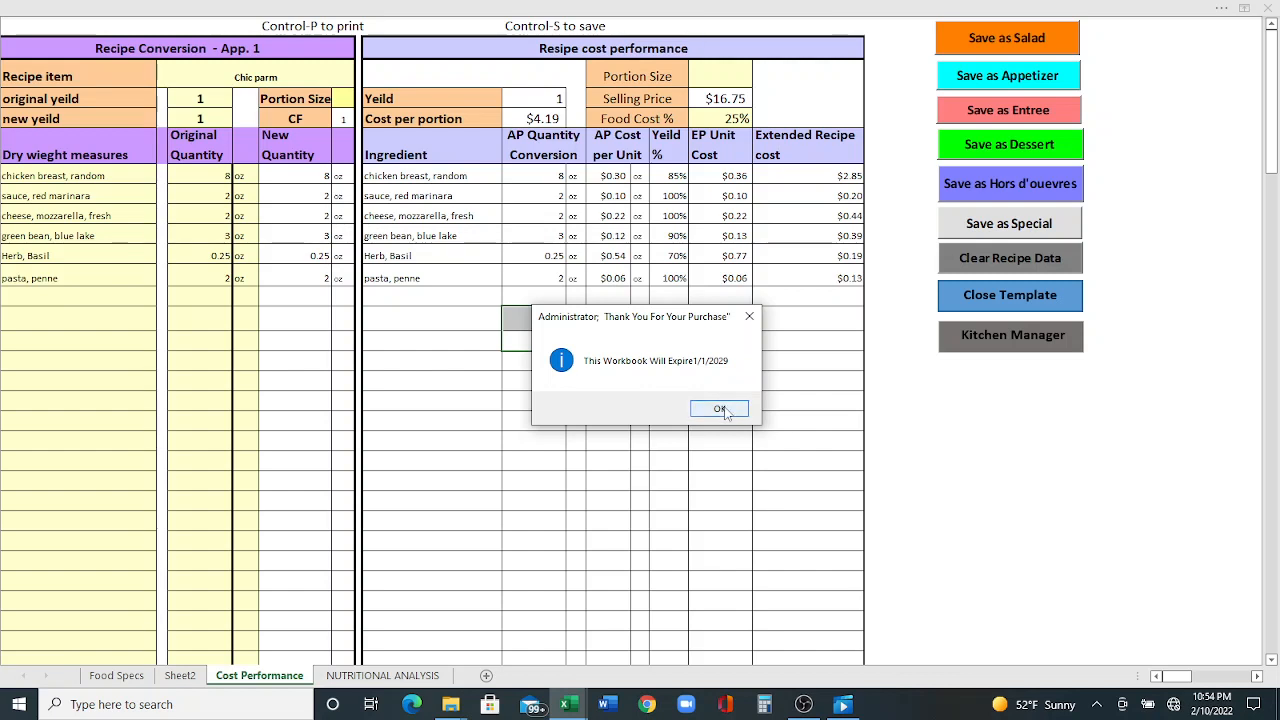
click(722, 410)
click(724, 407)
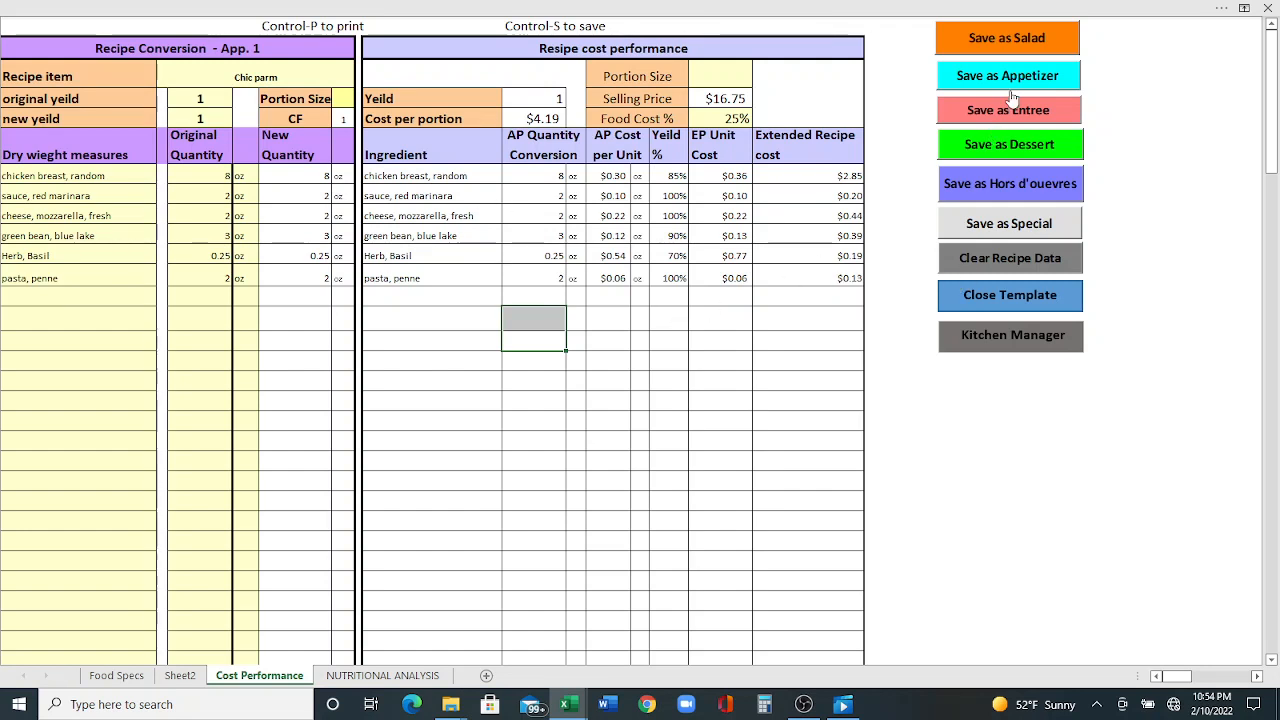
- Clear the recipe data and enter recipe item "nacho" with original and new yields of 1
click(1013, 259)
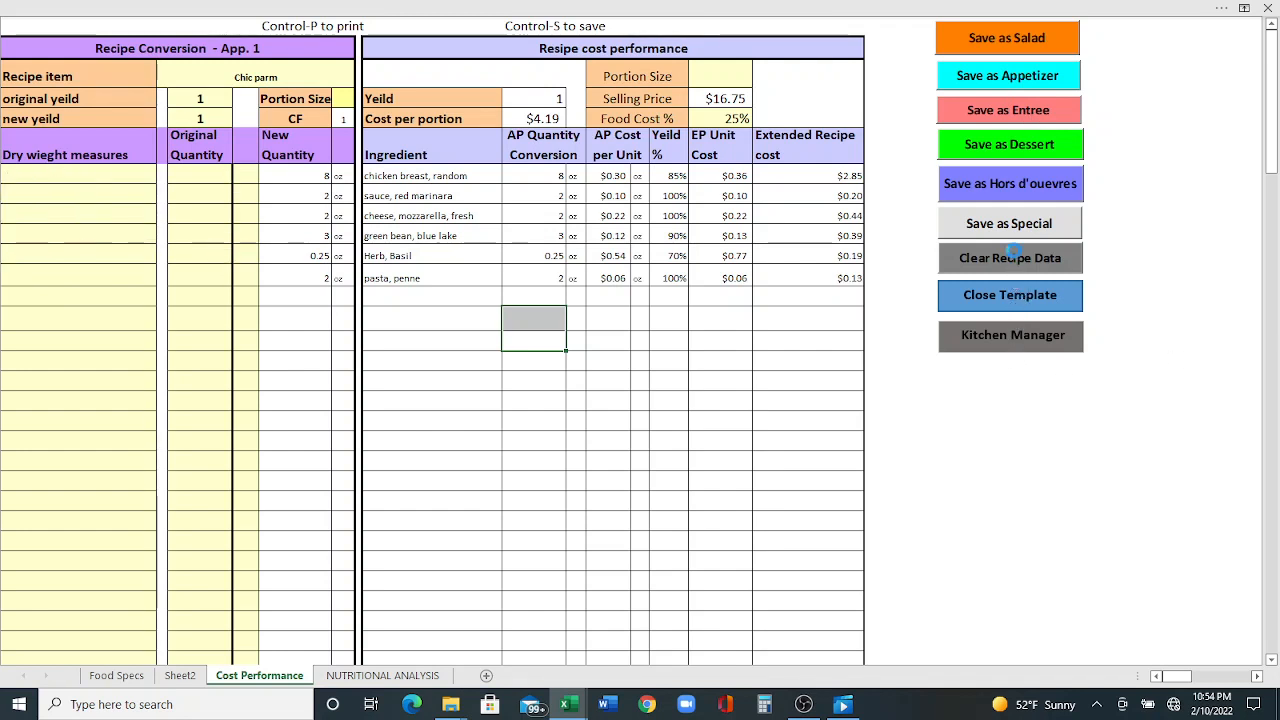
click(199, 74)
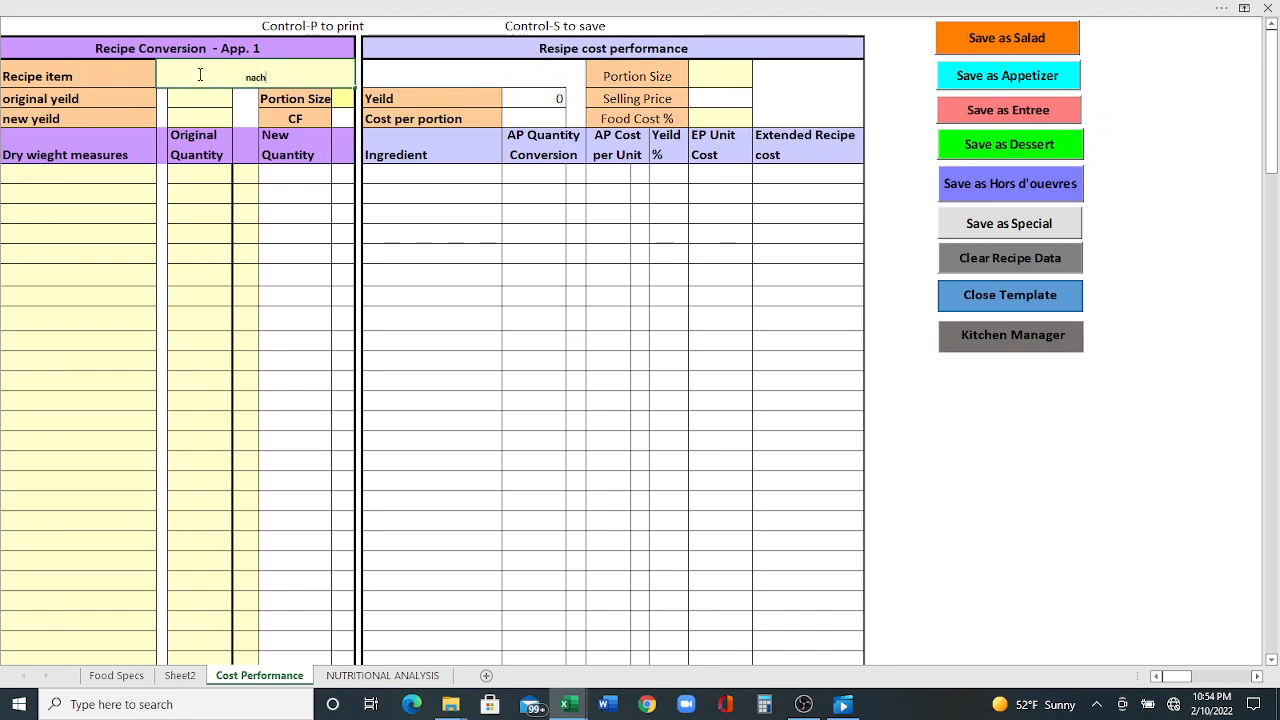
text(nacho)
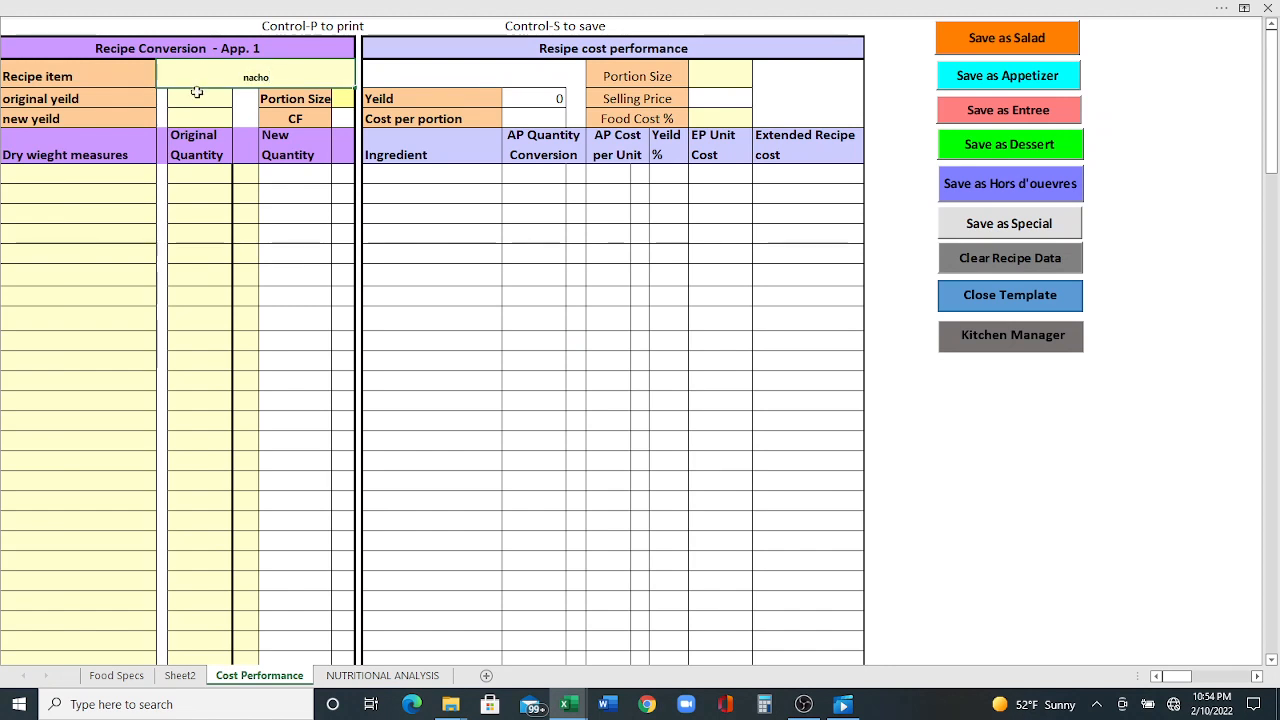
click(197, 95)
text(1)
click(186, 115)
text(1)
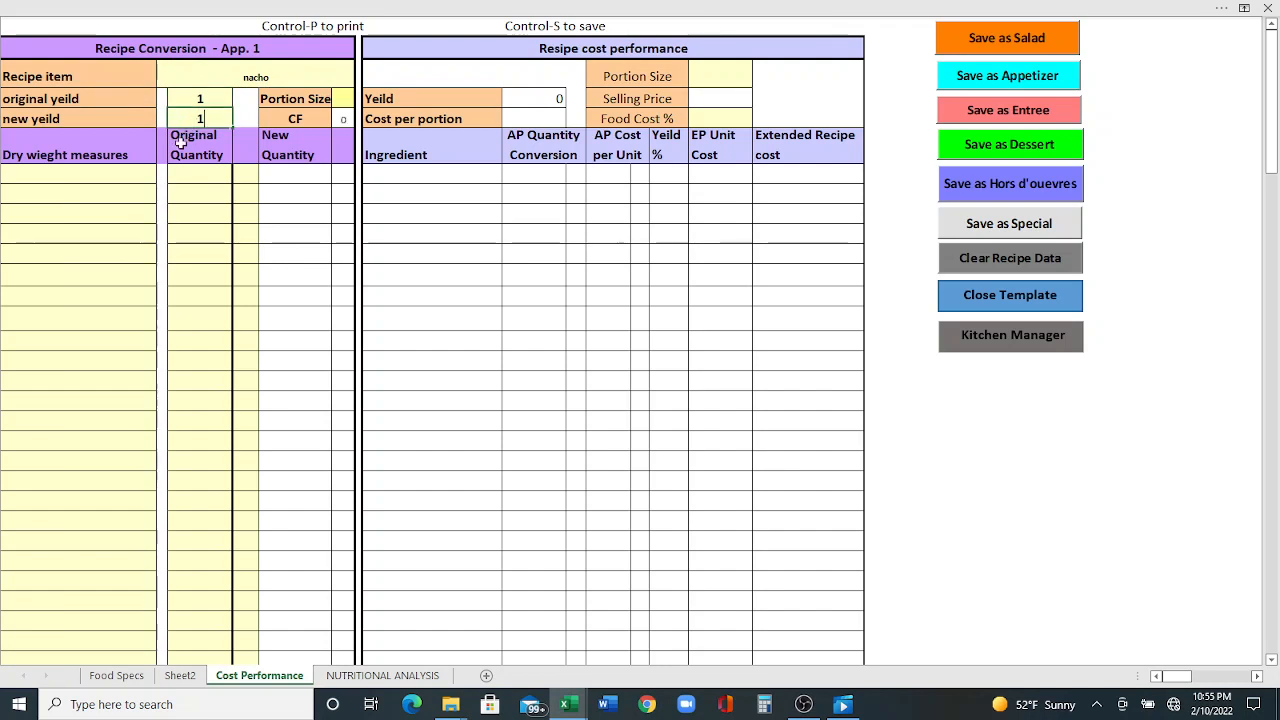
- Enter the abbreviated ingredients chi and bee in the first two dry weight measure rows
click(81, 180)
text(chi)
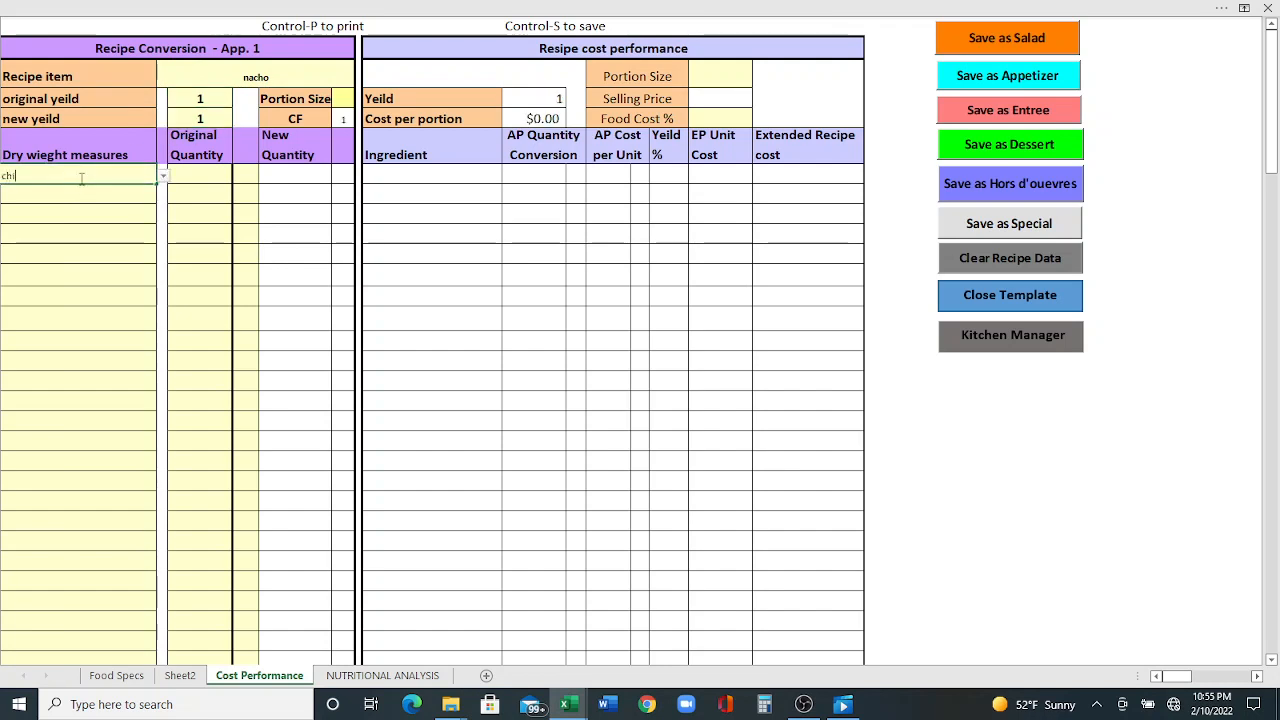
key(Return)
text(chi)
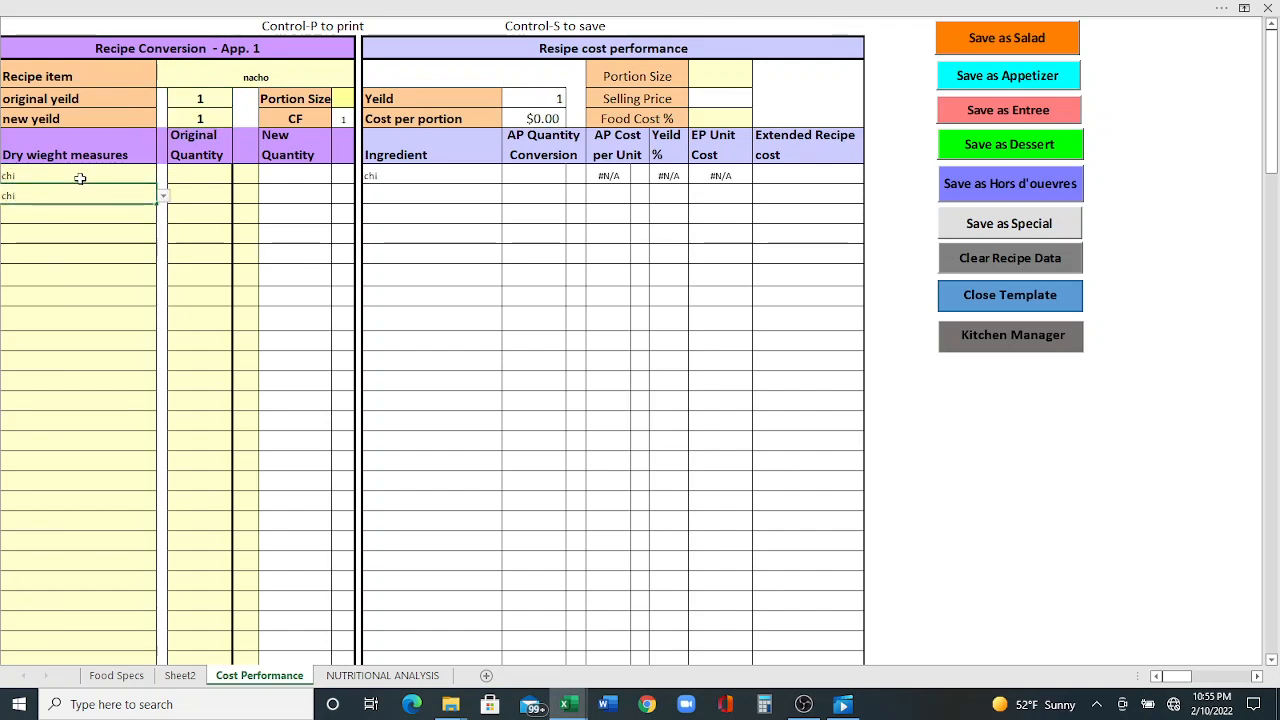
key(Return)
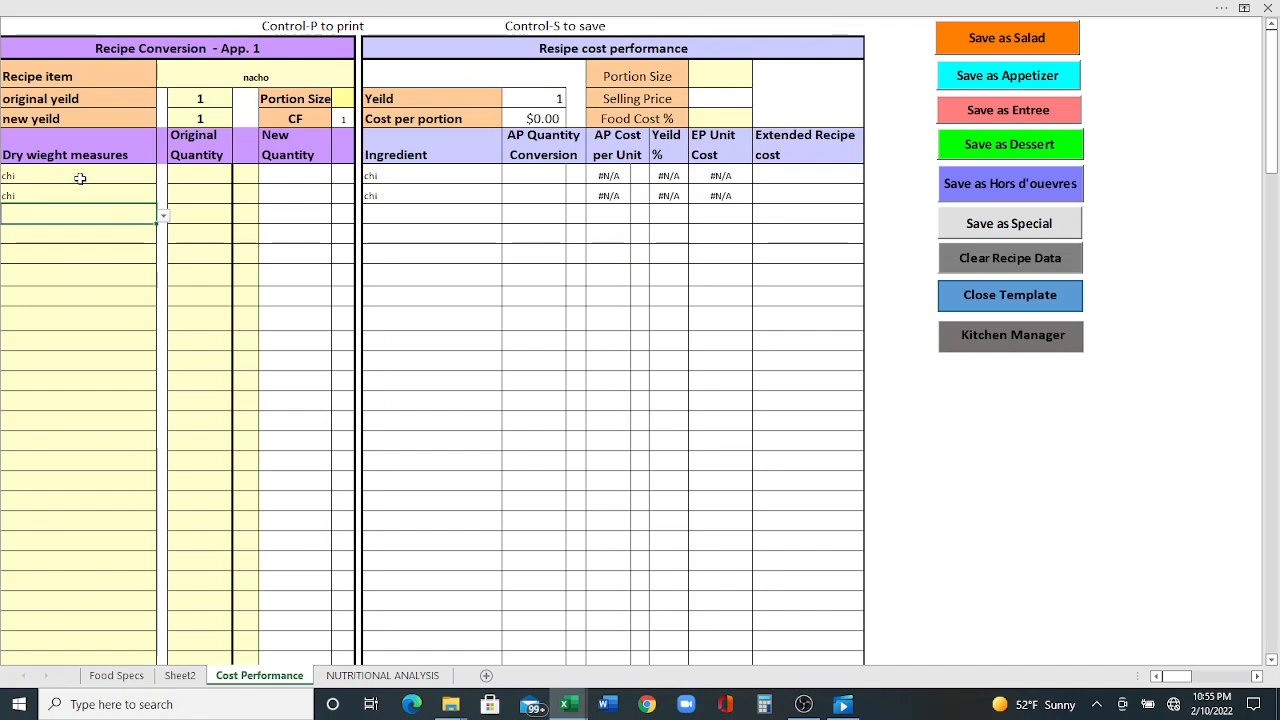
double_click(73, 187)
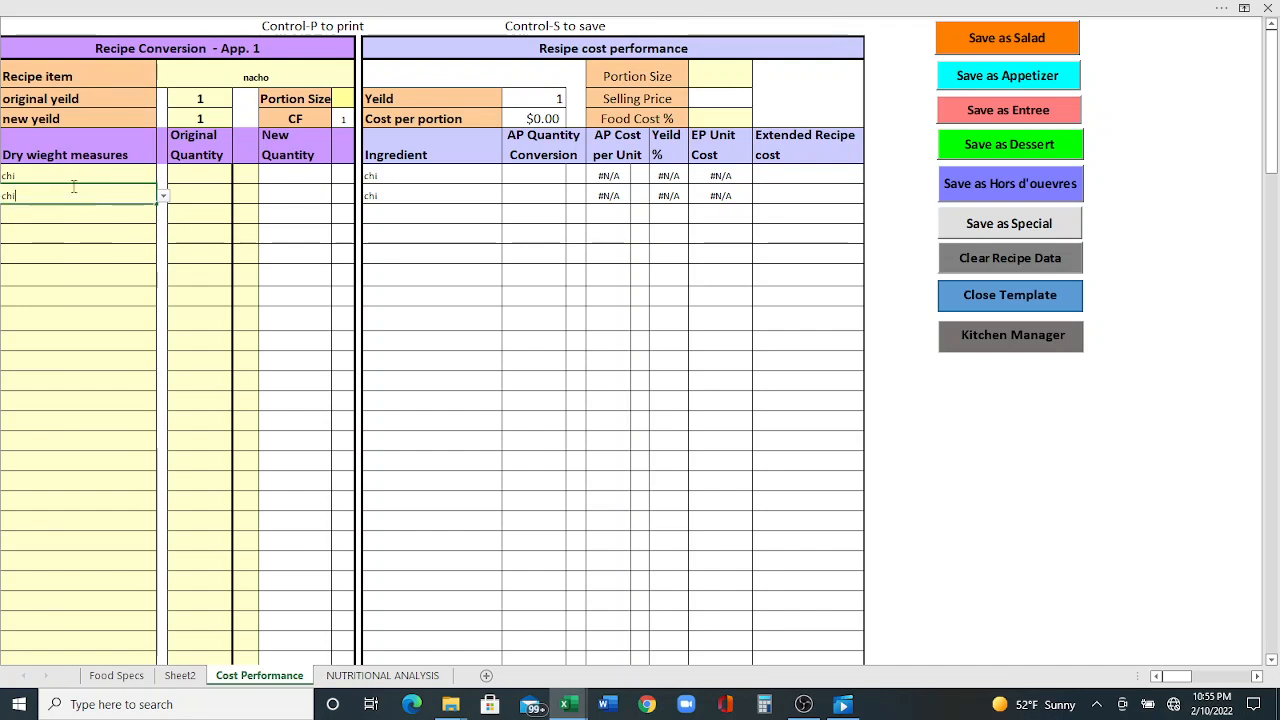
text(bee)
key(Return)
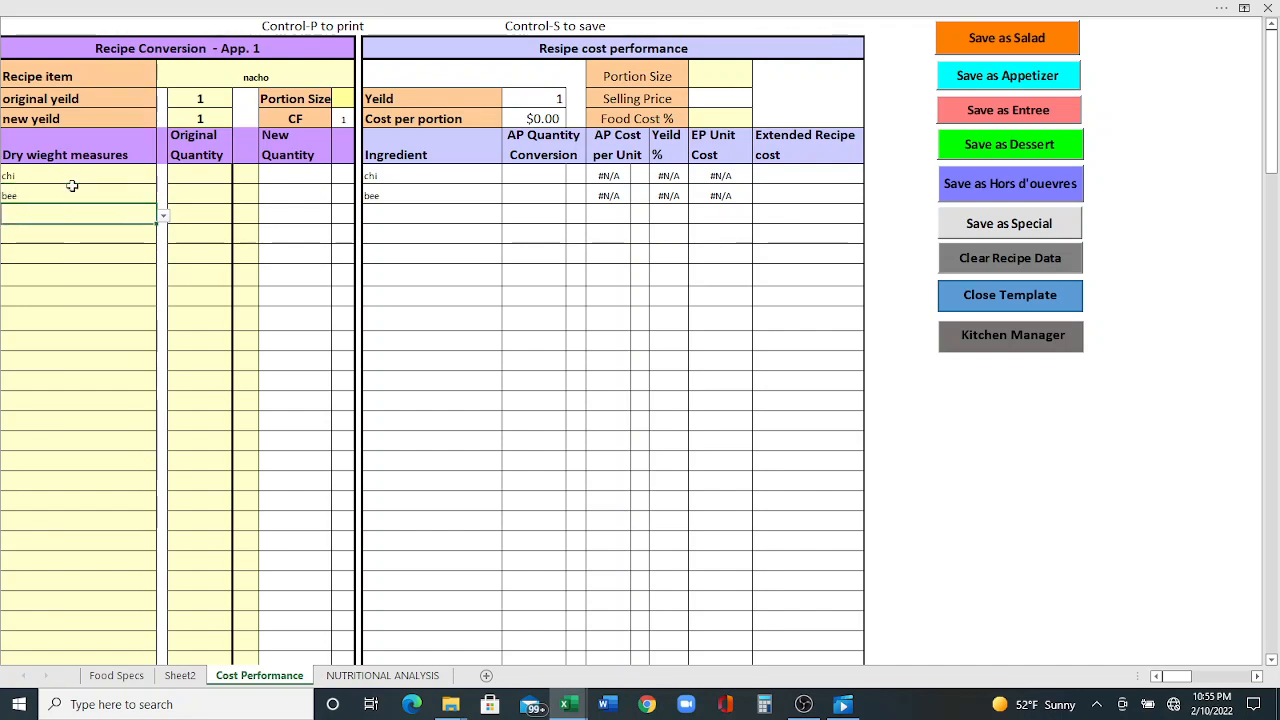
- Enter the abbreviated ingredients che, oli, gre and mil in the next four dry weight measure rows
key(Return)
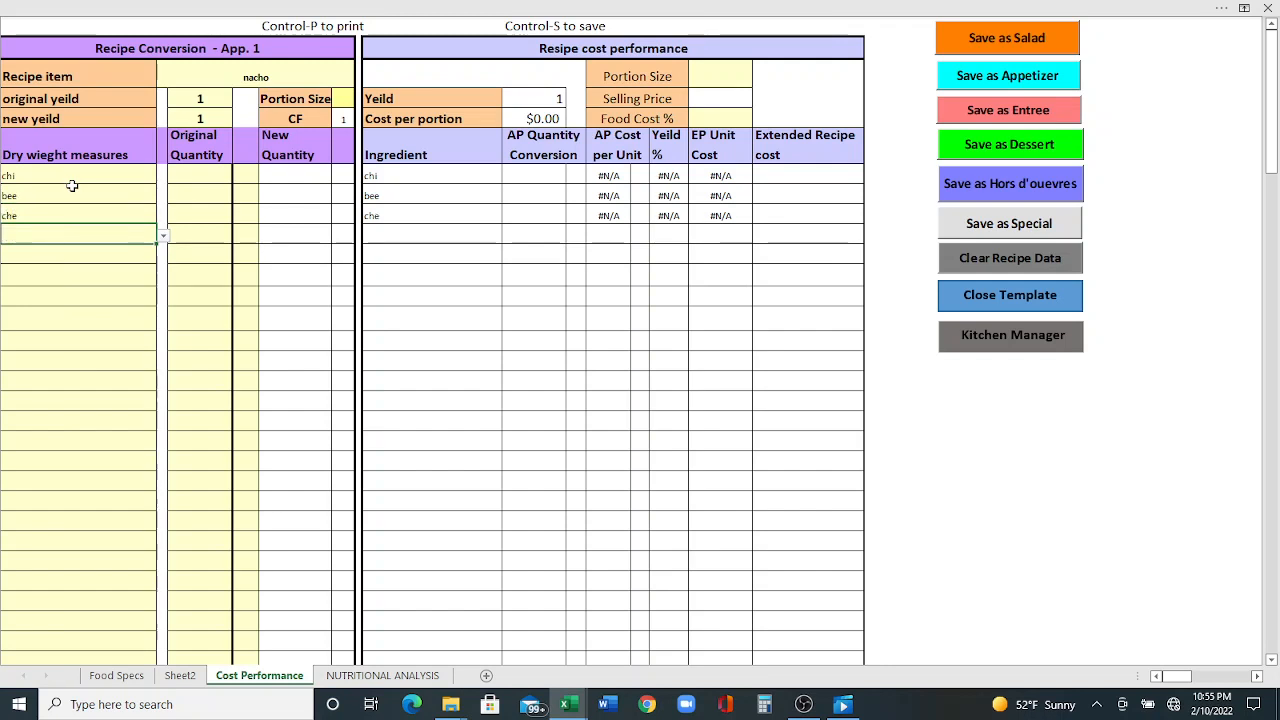
text(oli)
key(Return)
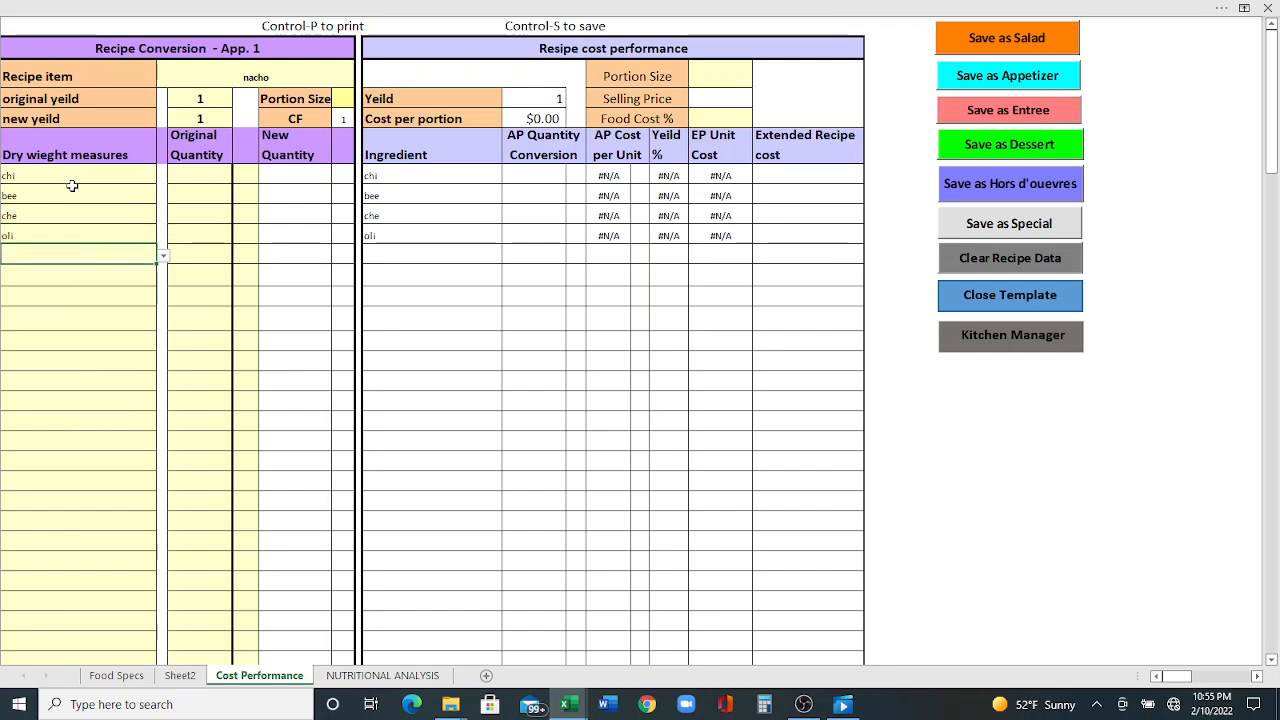
text(gre)
key(Return)
text(mil)
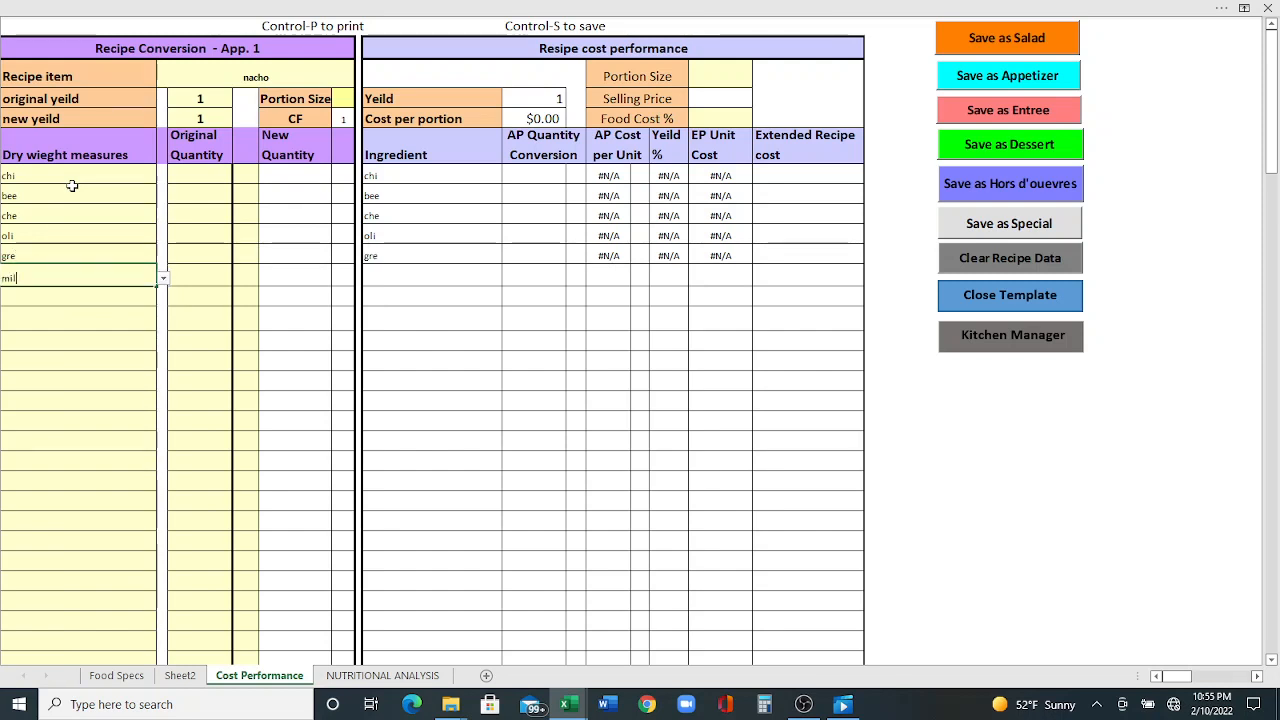
- Try Chicken thigh as the first ingredient, then retype chi in that row
click(69, 174)
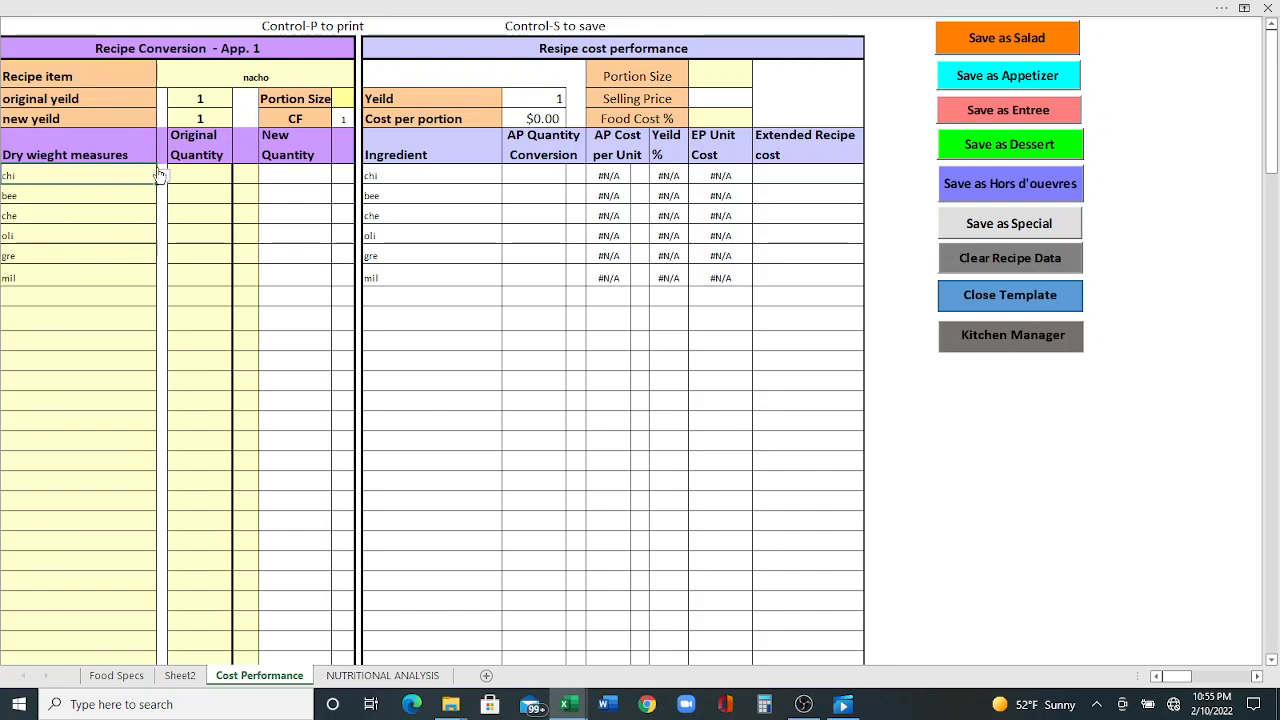
click(163, 177)
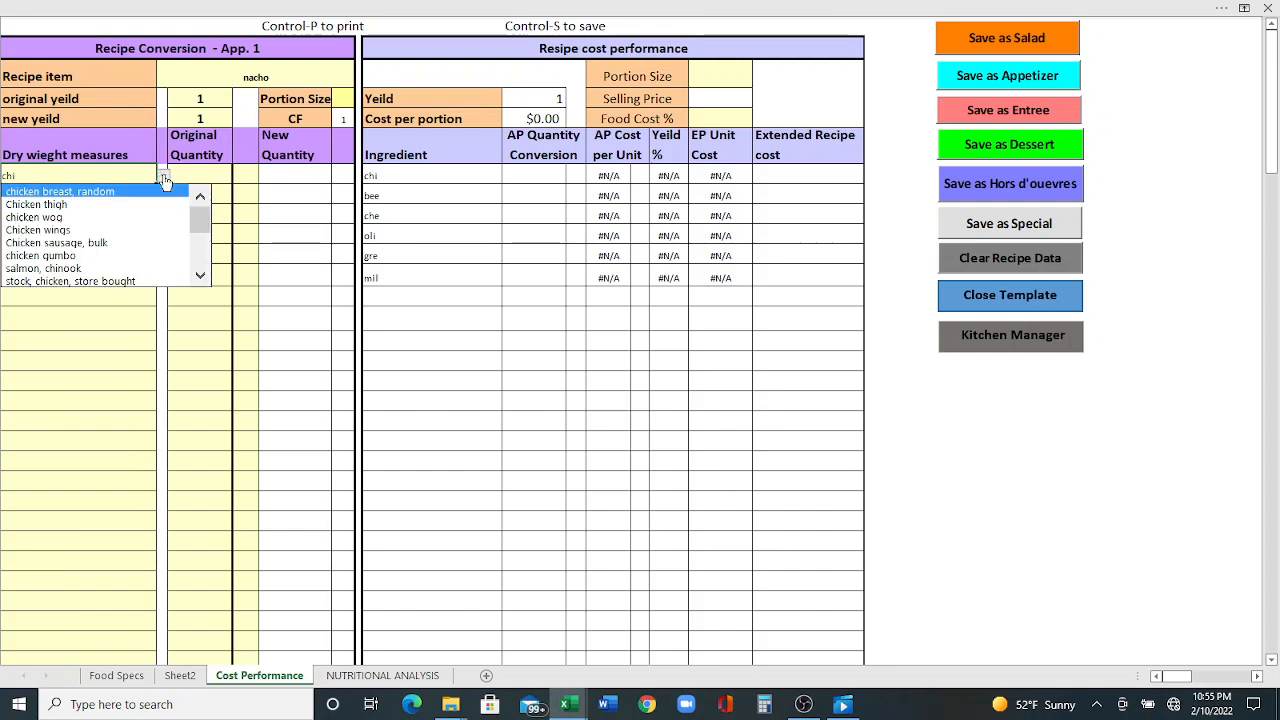
click(97, 207)
click(96, 197)
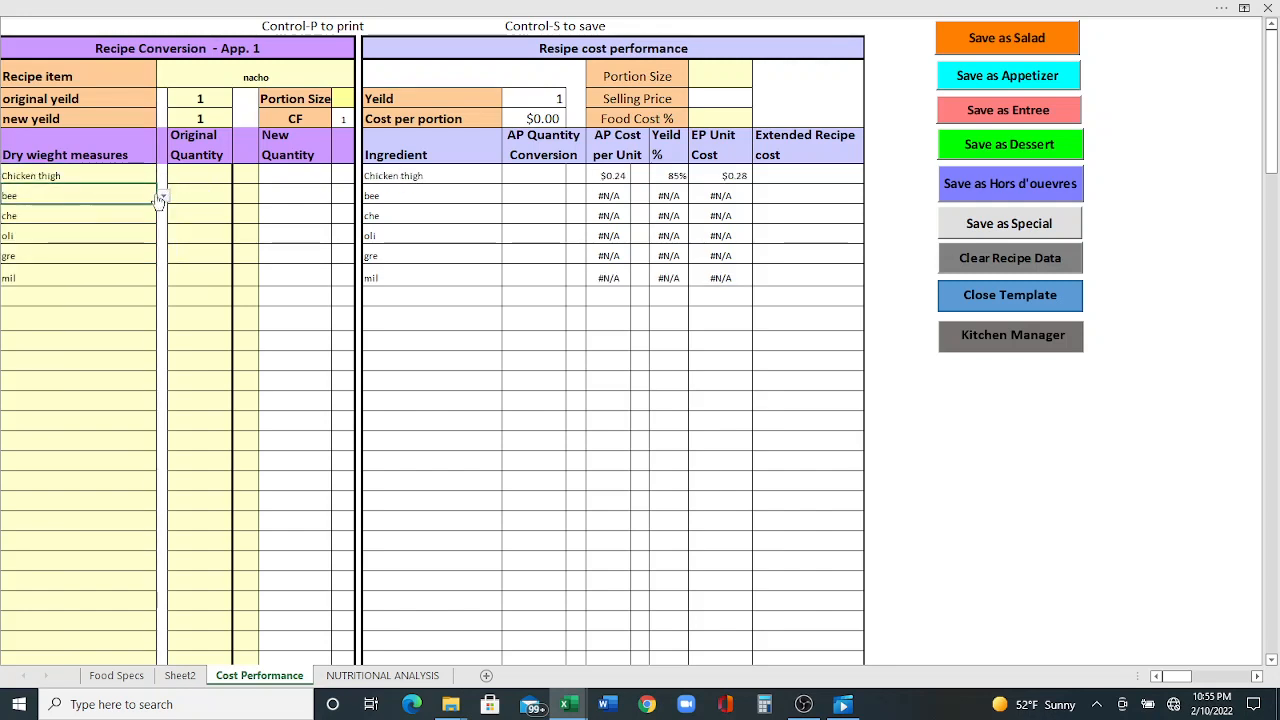
click(100, 176)
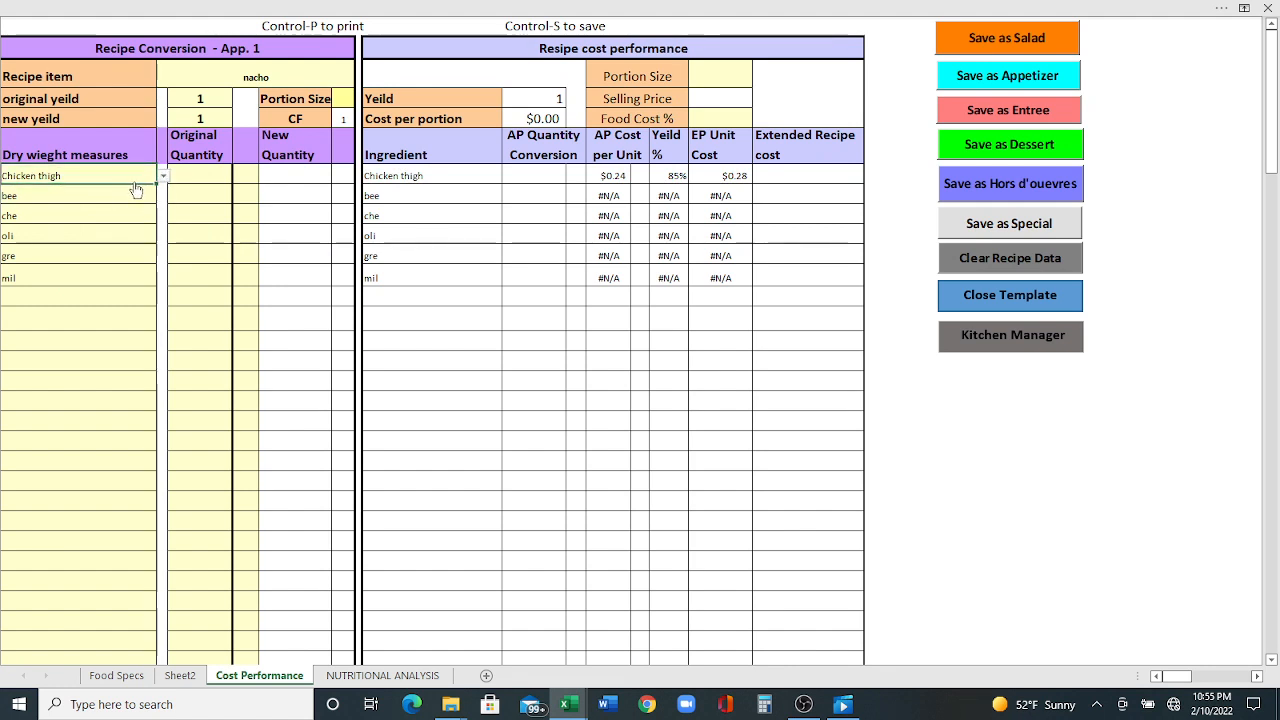
text(chi)
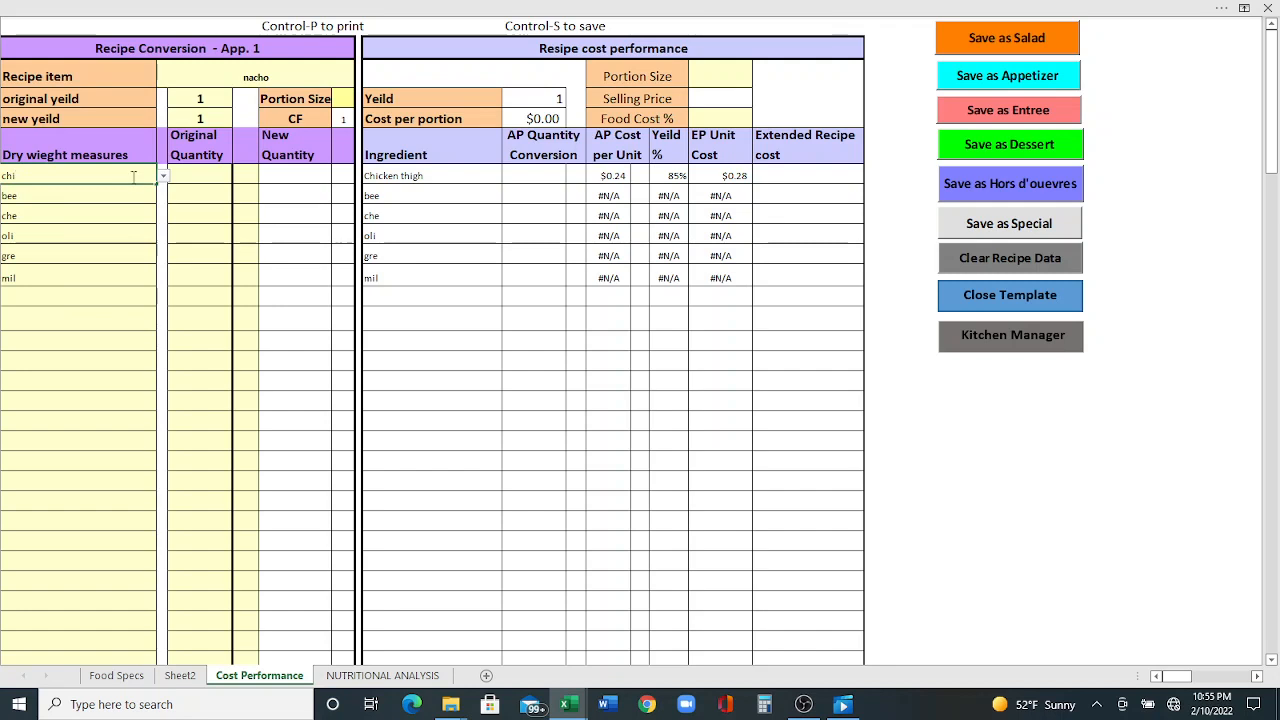
- Choose chip, tortilla from the ingredient list for the first row
click(114, 200)
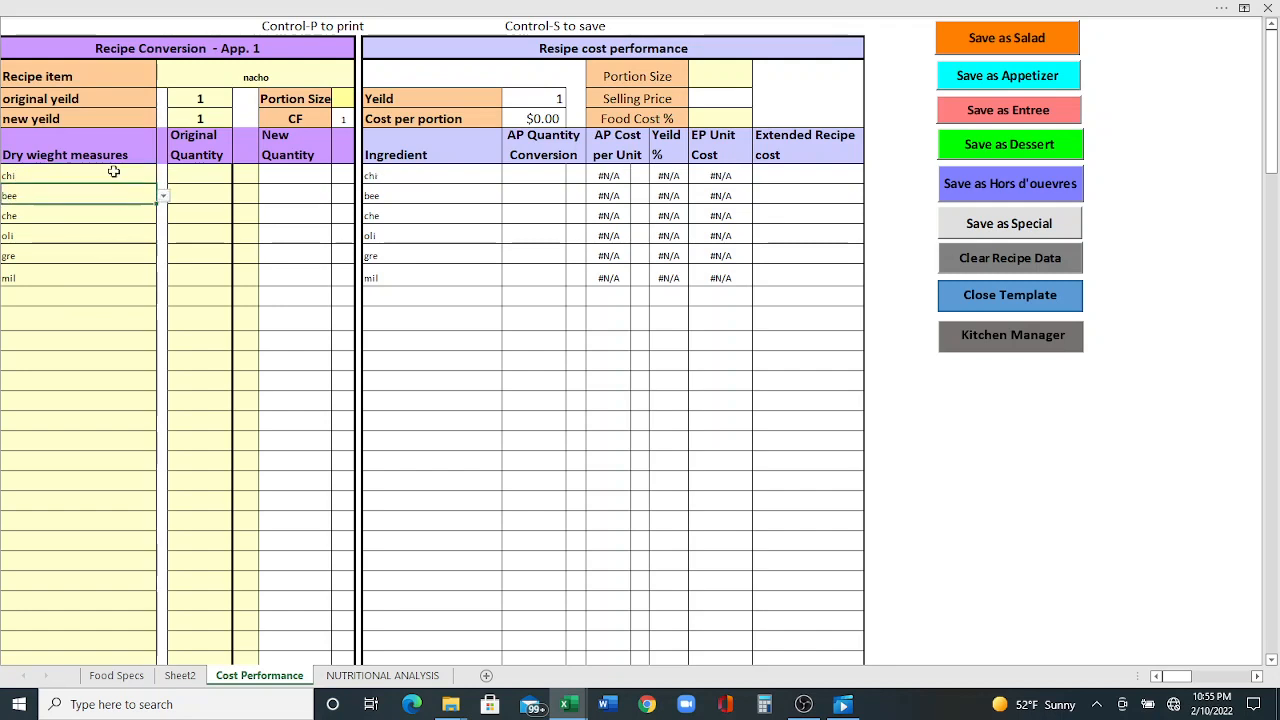
click(114, 177)
click(164, 176)
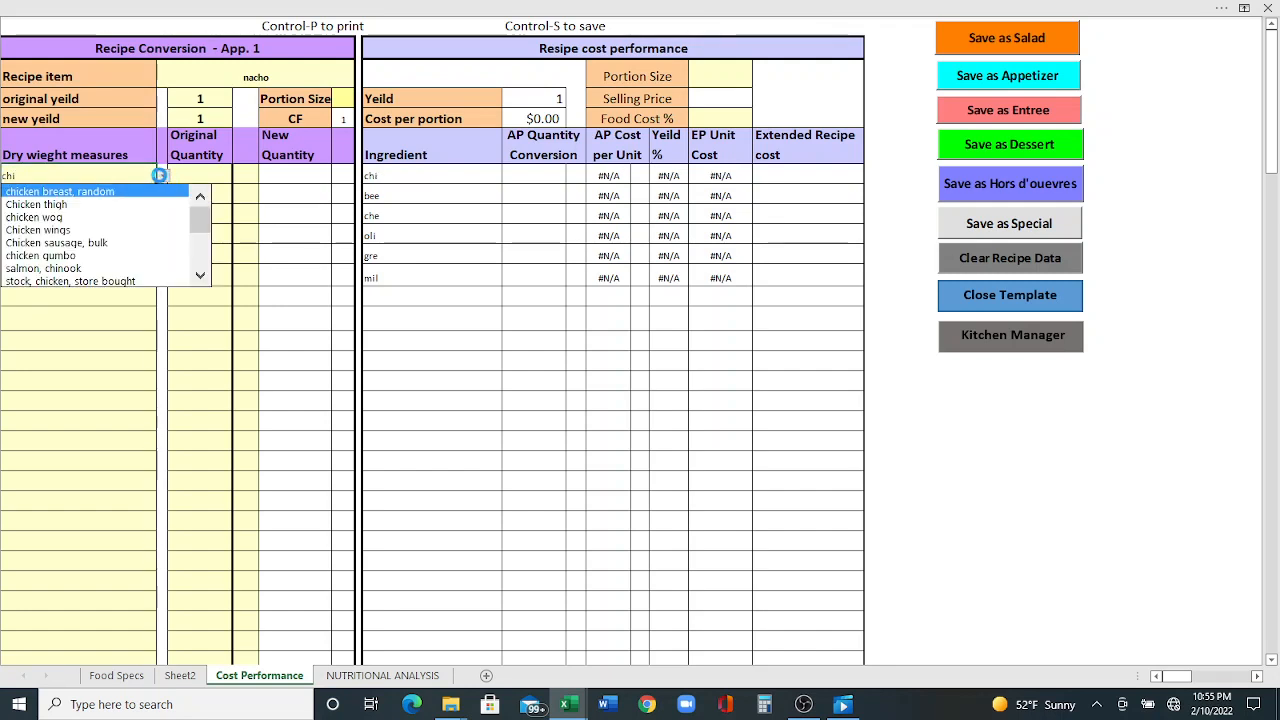
drag(198, 218, 190, 246)
click(85, 268)
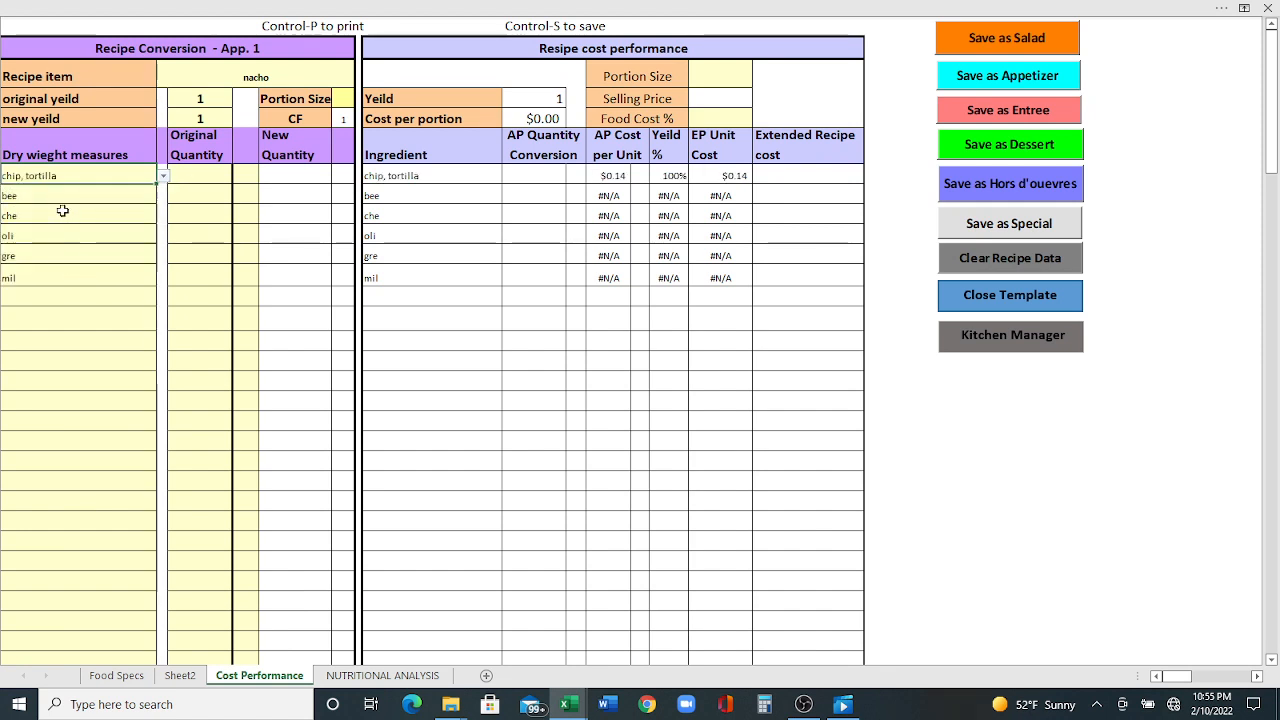
- Choose Beef, strip loin for the second row and Cheese, cheddar for the third row
click(62, 199)
click(163, 199)
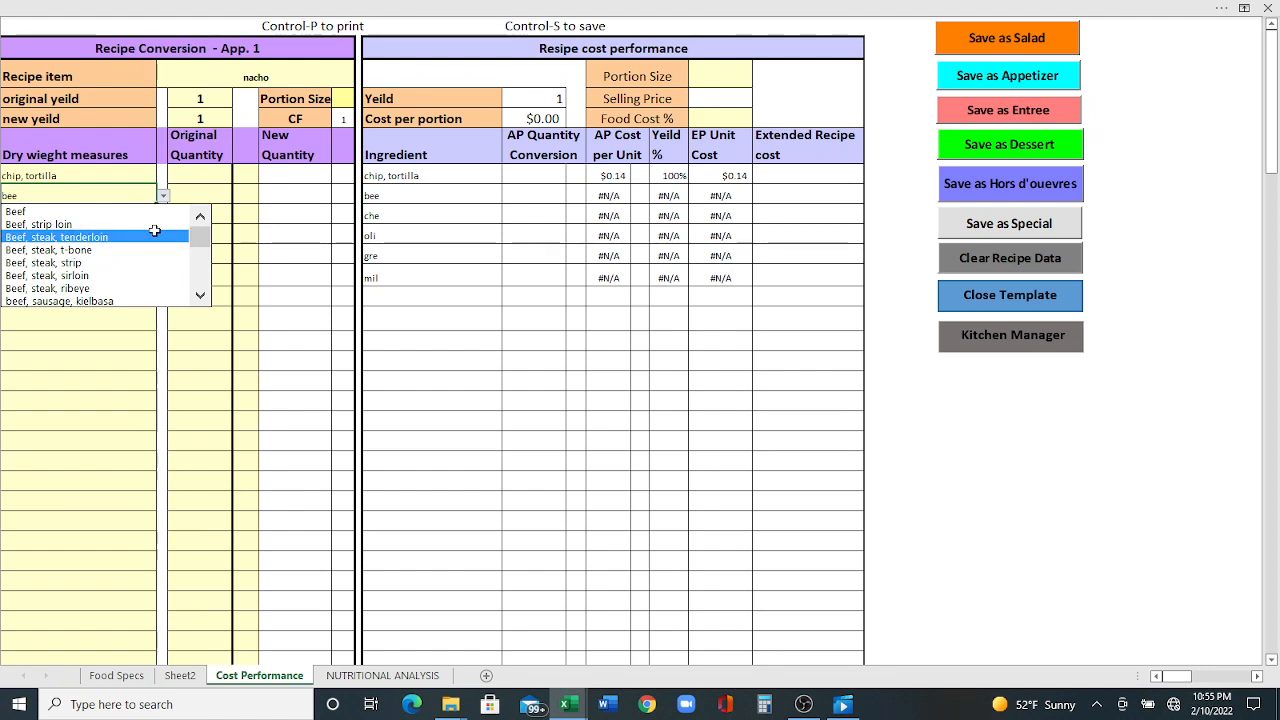
click(155, 226)
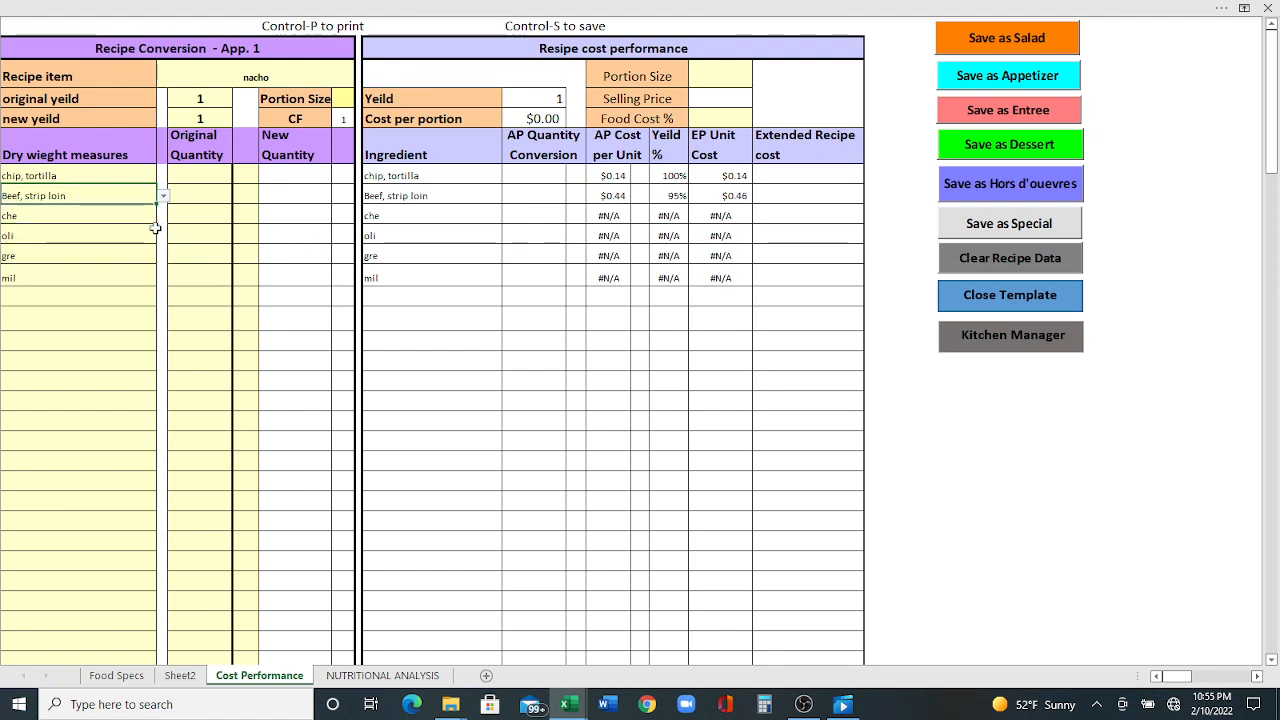
click(128, 214)
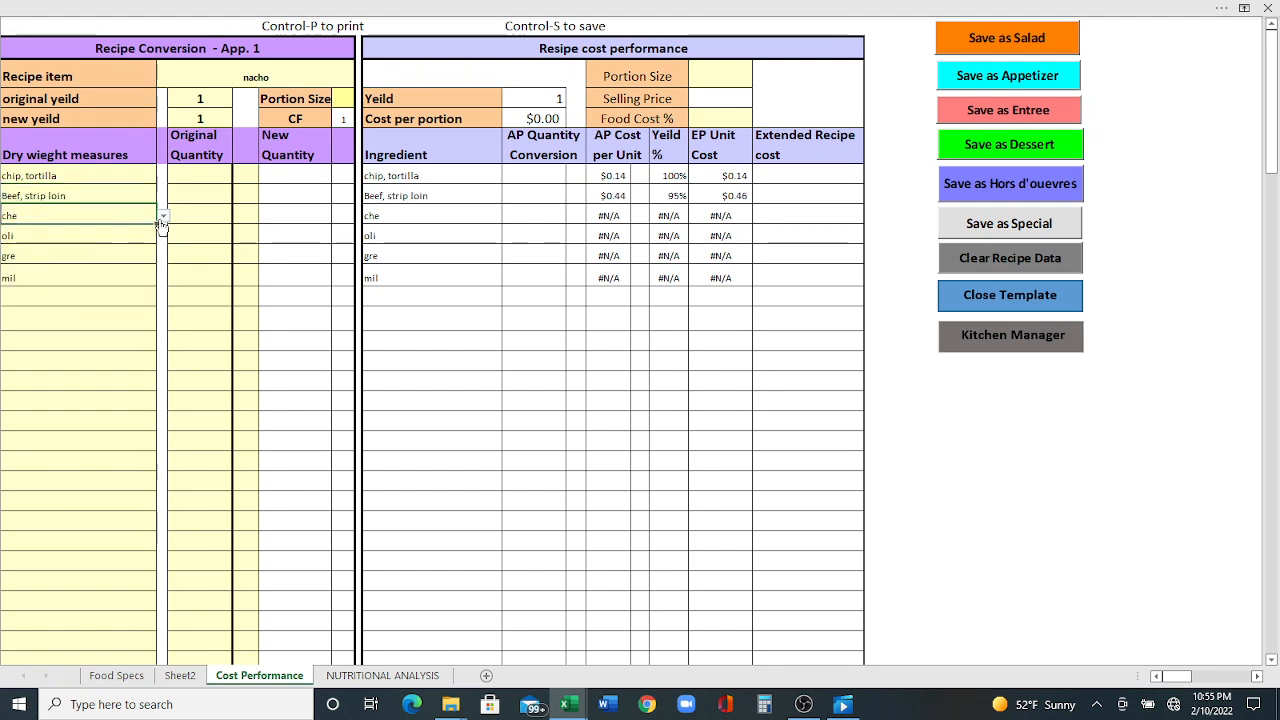
click(161, 216)
click(135, 232)
click(137, 234)
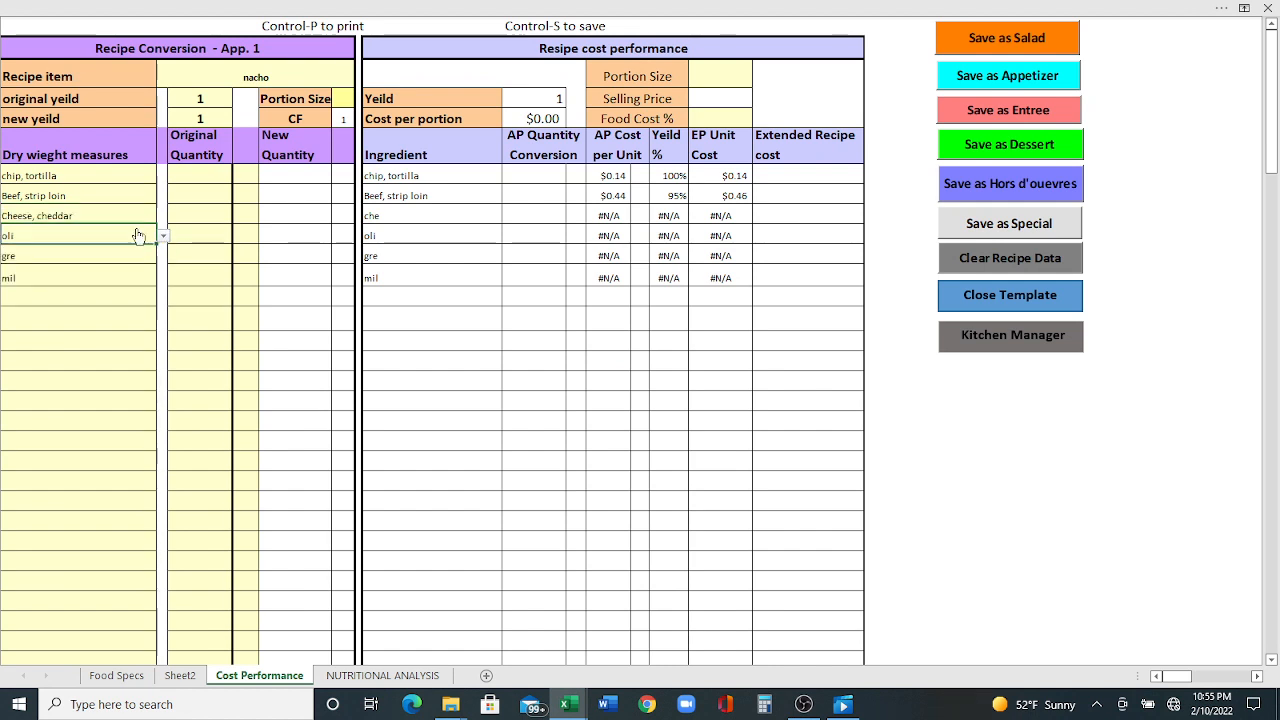
- Choose olive, green queen; onion, green; and milk, whole 4% for the remaining three ingredient rows
click(162, 236)
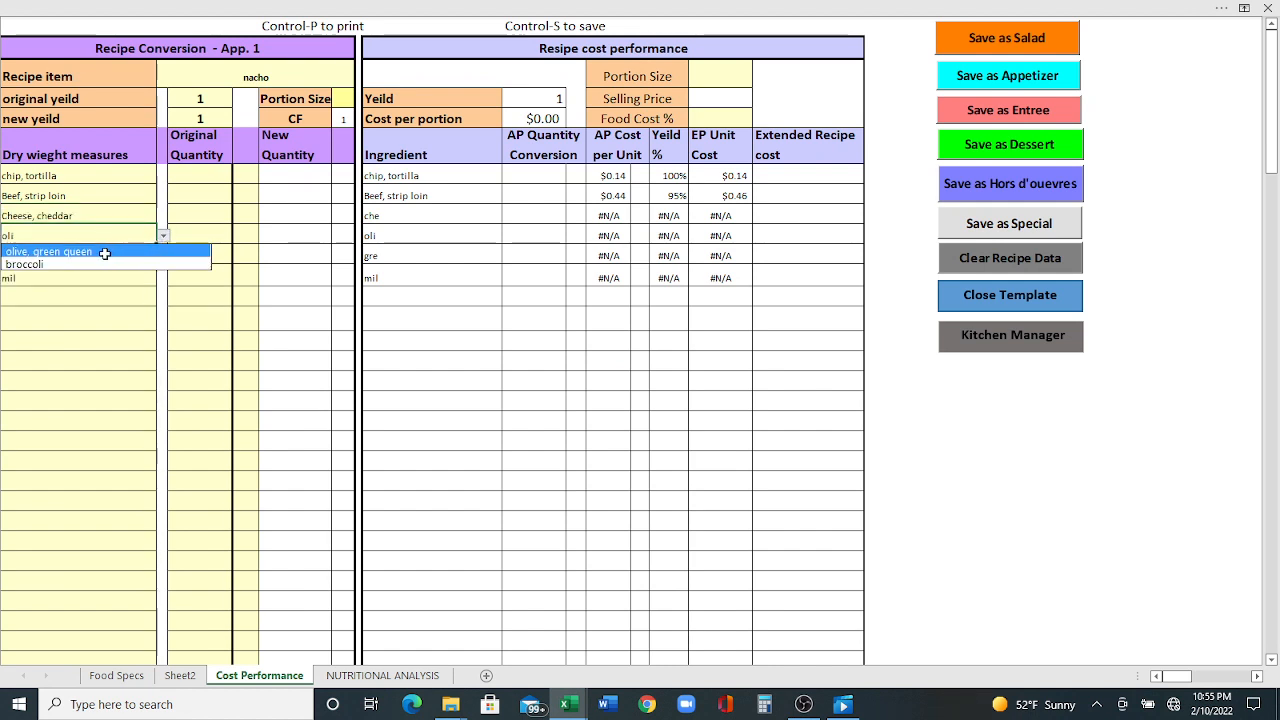
click(104, 252)
click(80, 252)
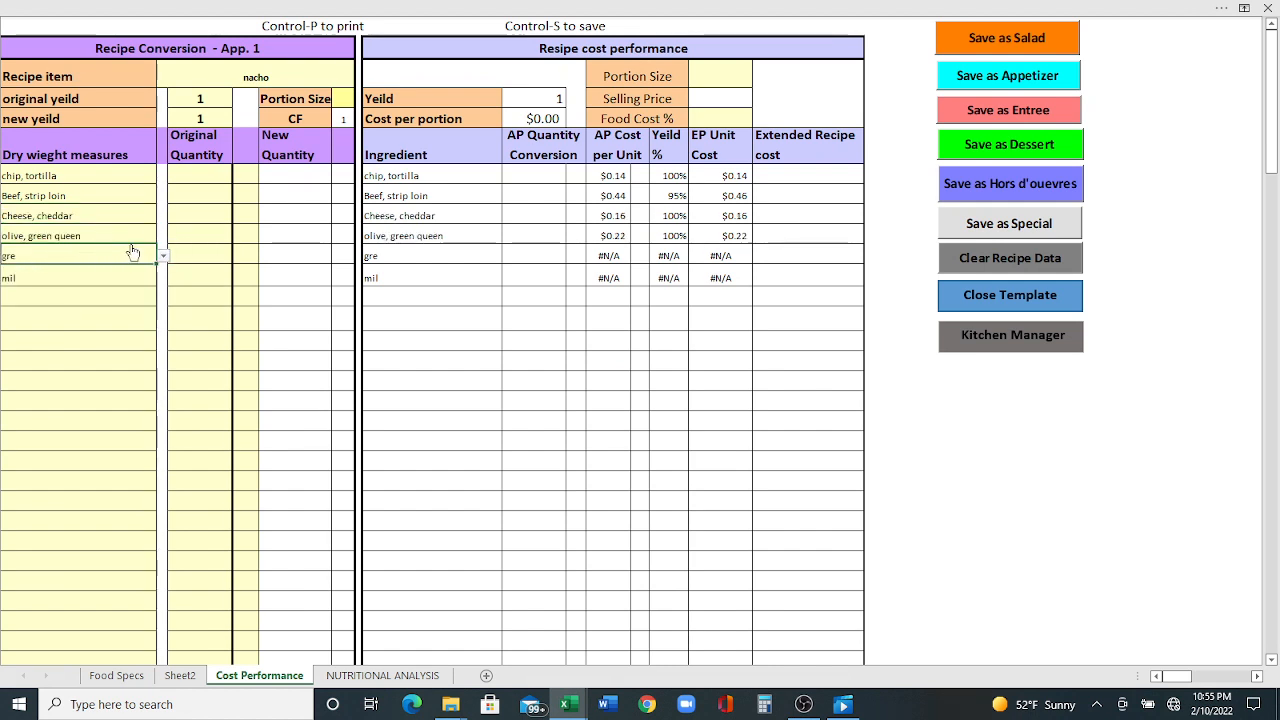
click(162, 256)
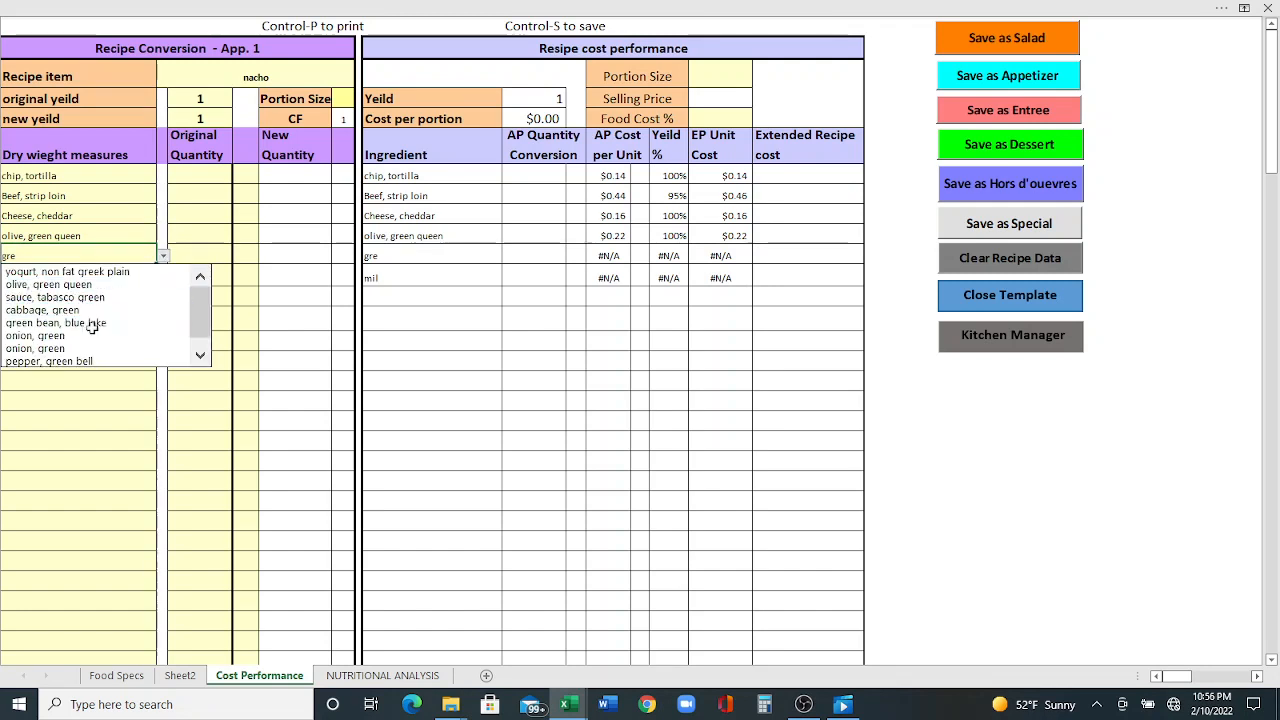
click(60, 336)
click(44, 280)
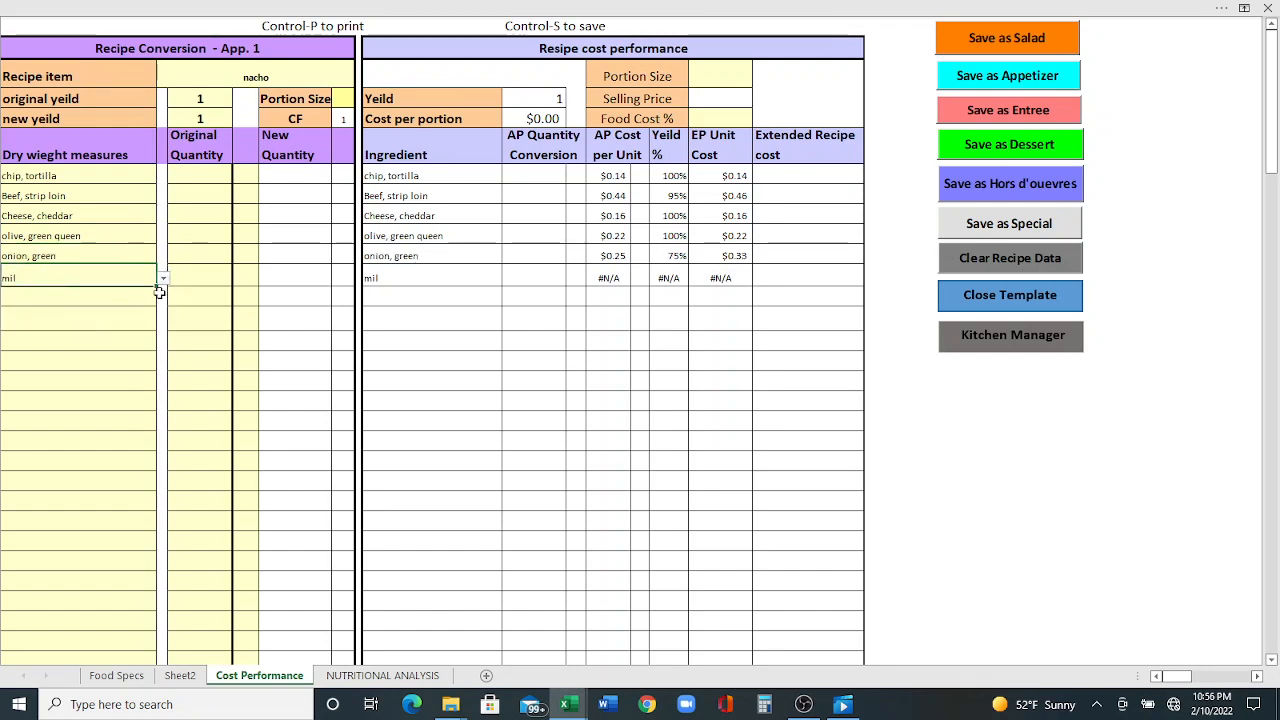
click(162, 278)
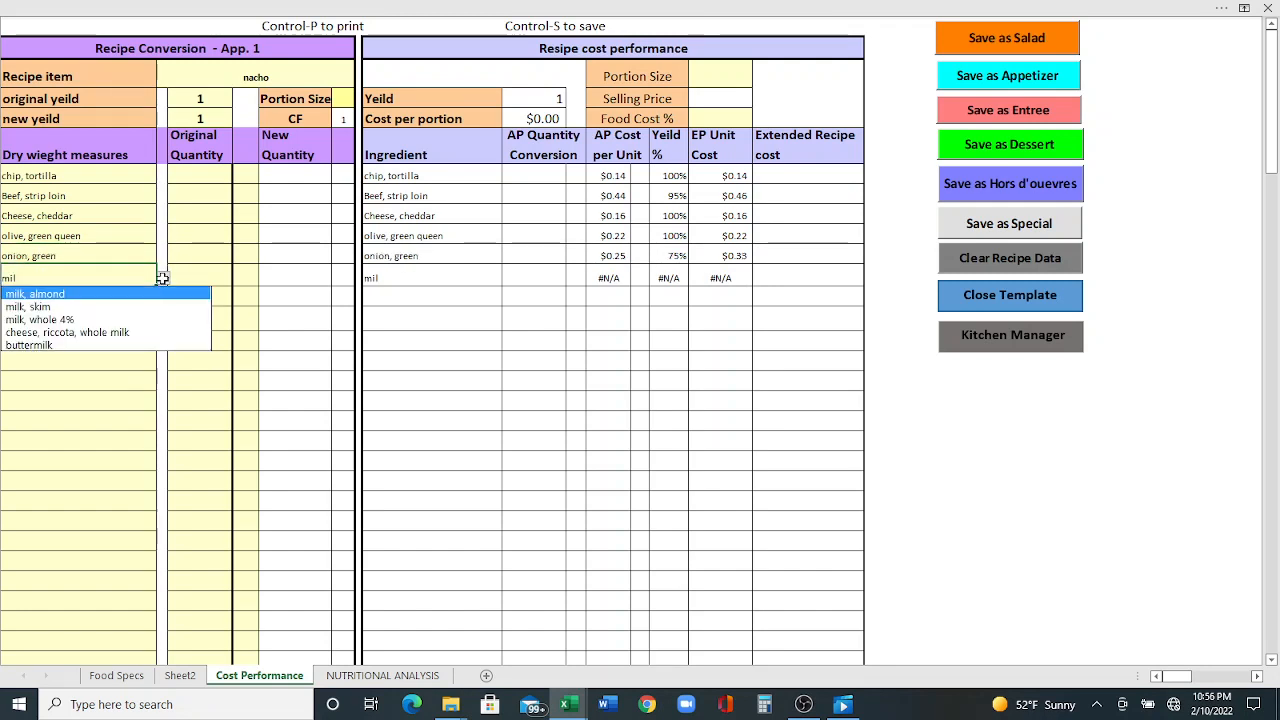
click(119, 318)
- Enter original quantities 4, 5, 3, 1, 0.25 and 2 for the six ingredients
click(201, 177)
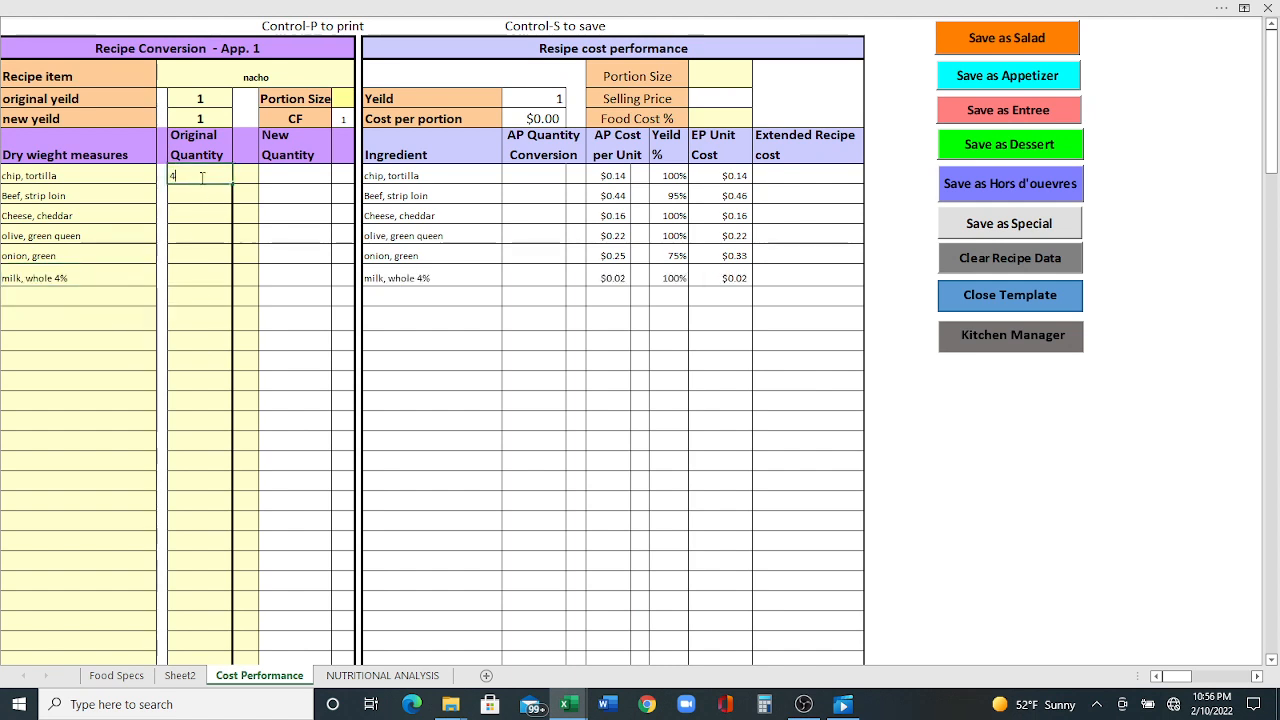
text(4)
key(Return)
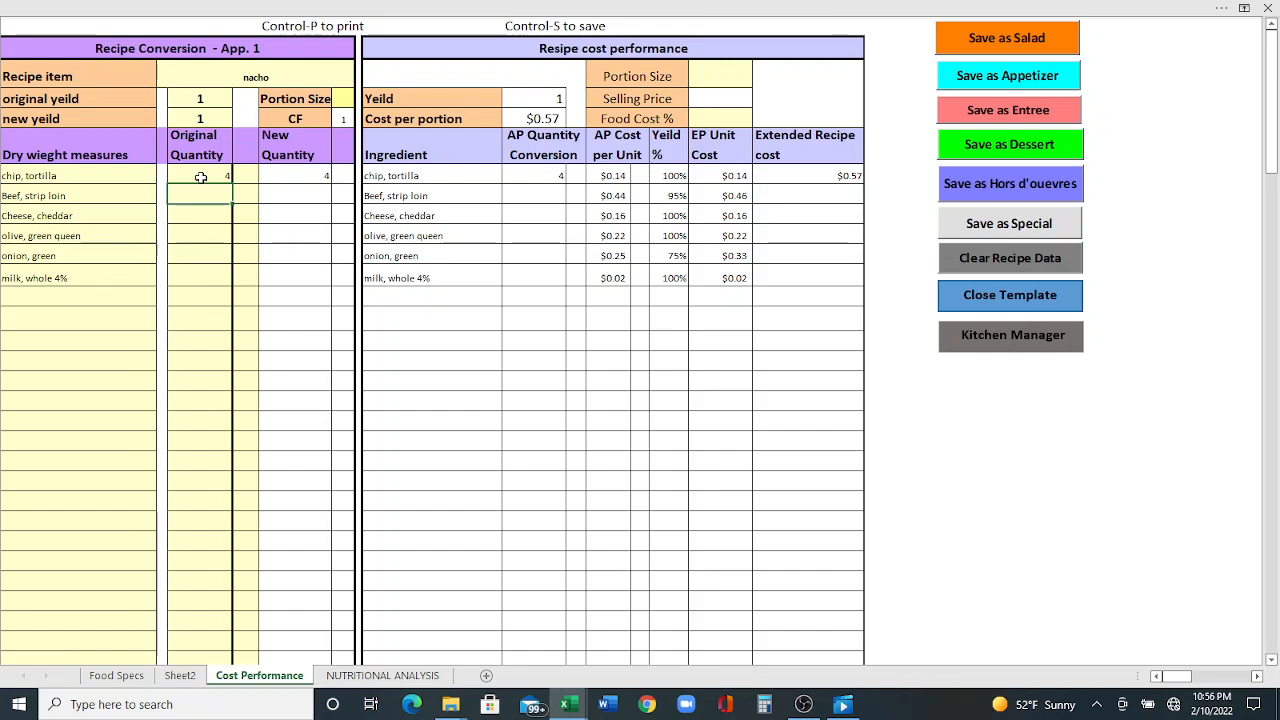
text(5)
key(Return)
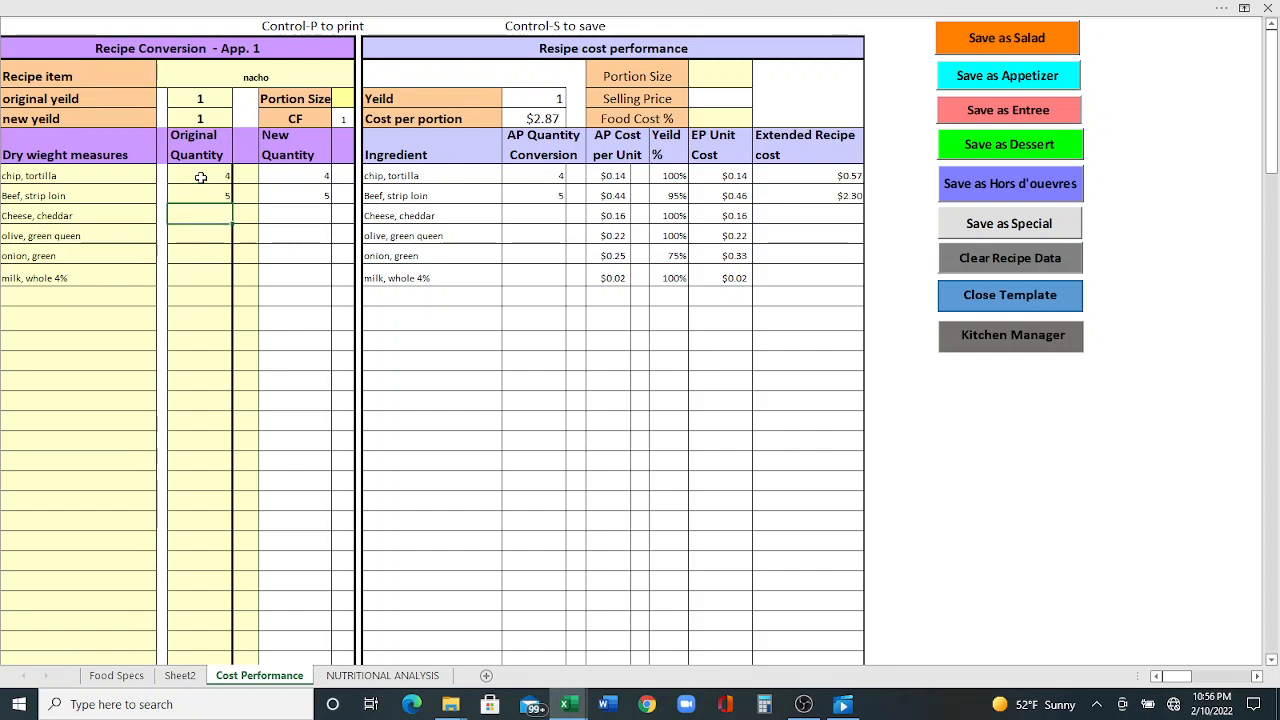
text(3)
key(Return)
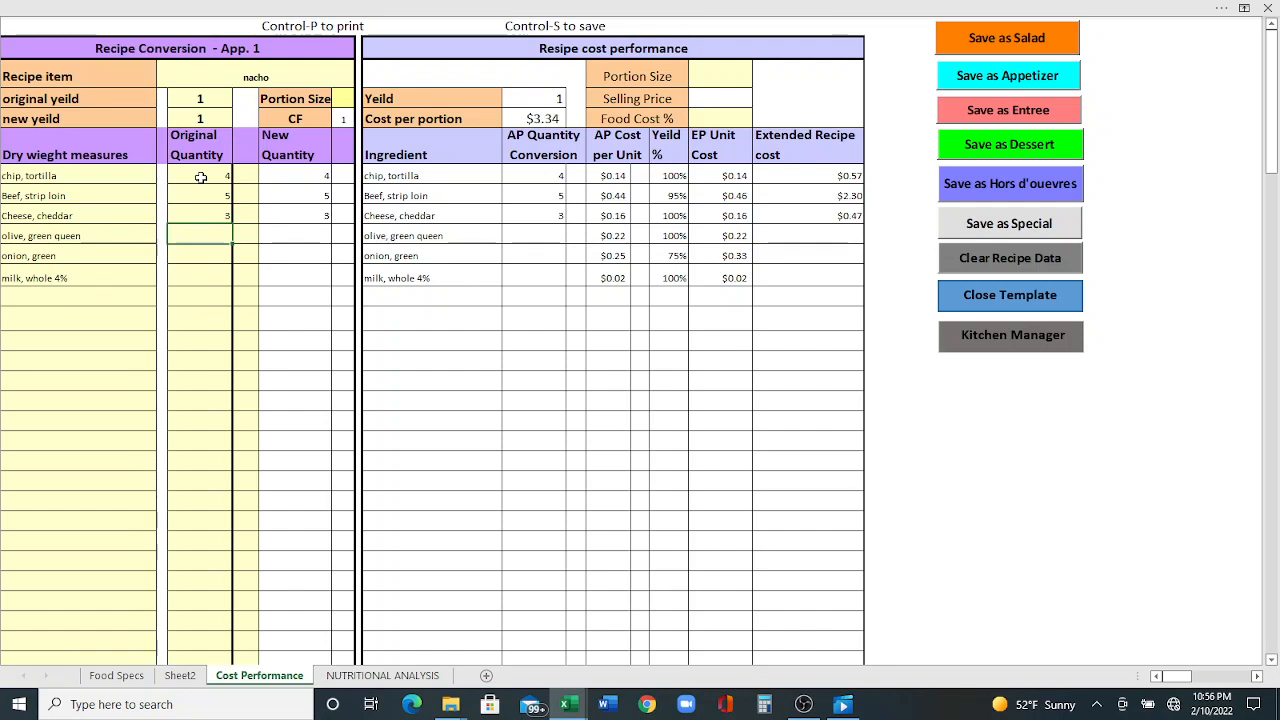
text(1)
key(Return)
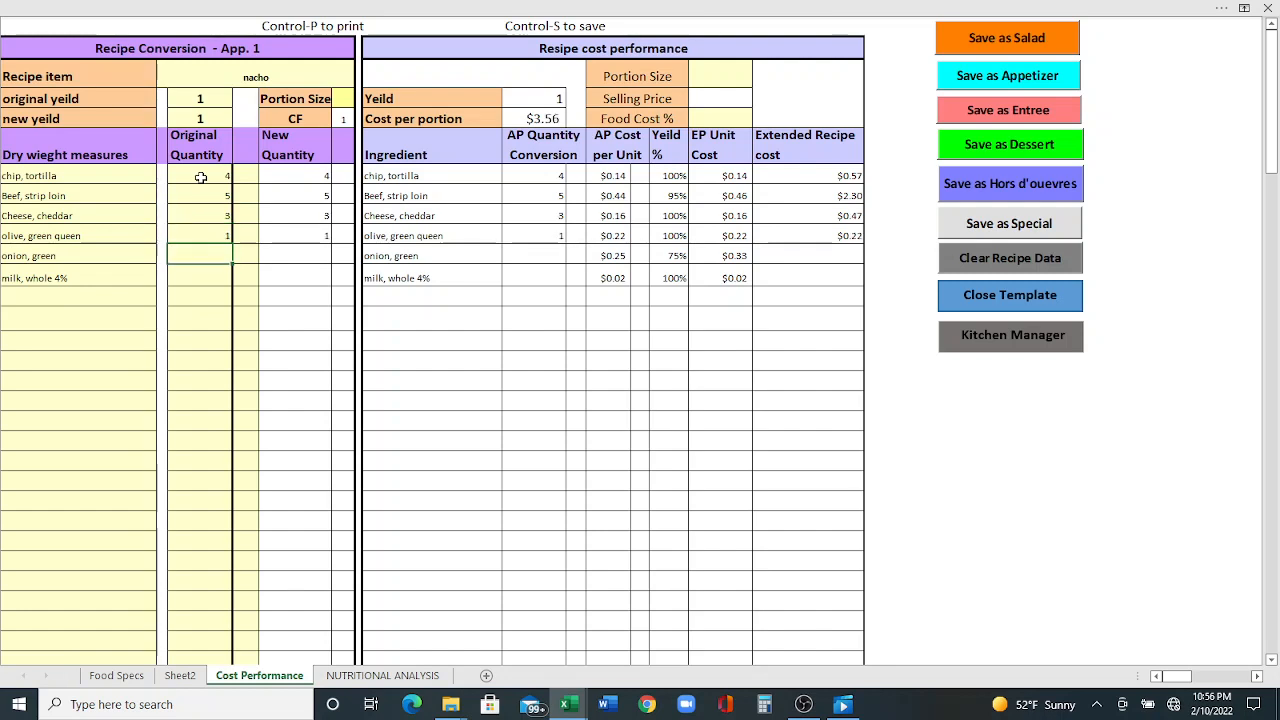
text(.25)
key(Return)
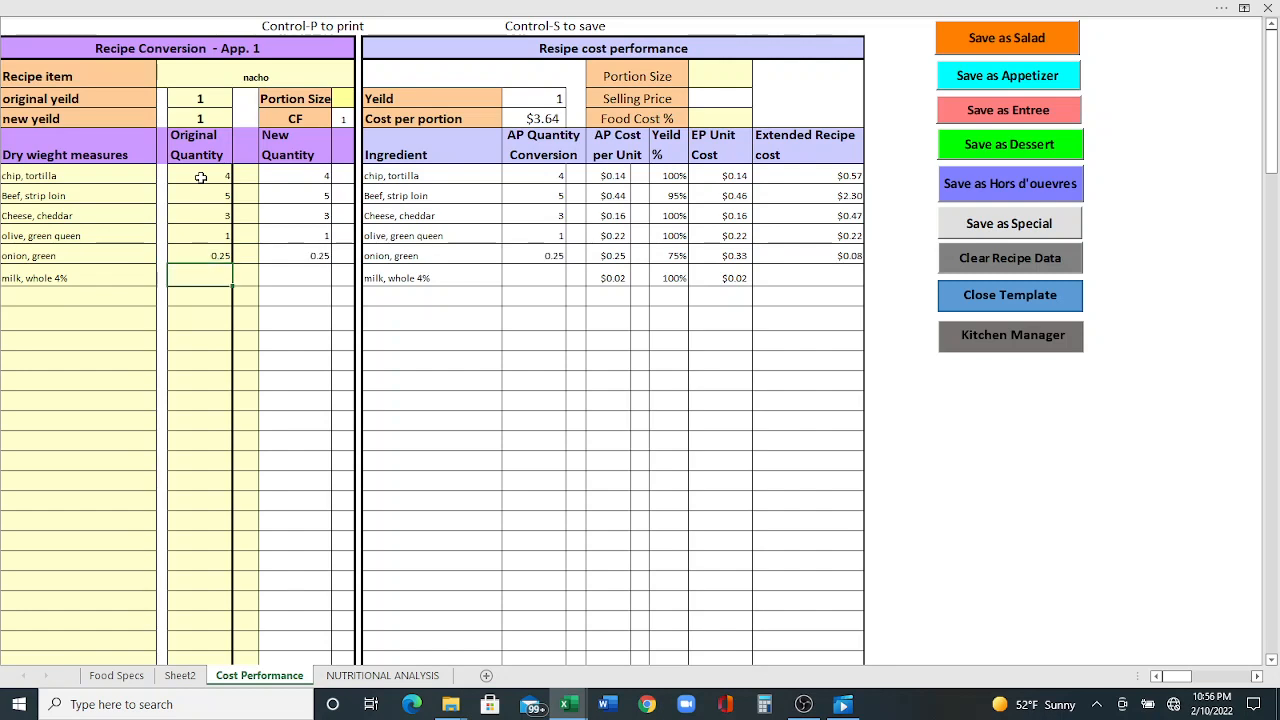
key(BackSpace)
key(Return)
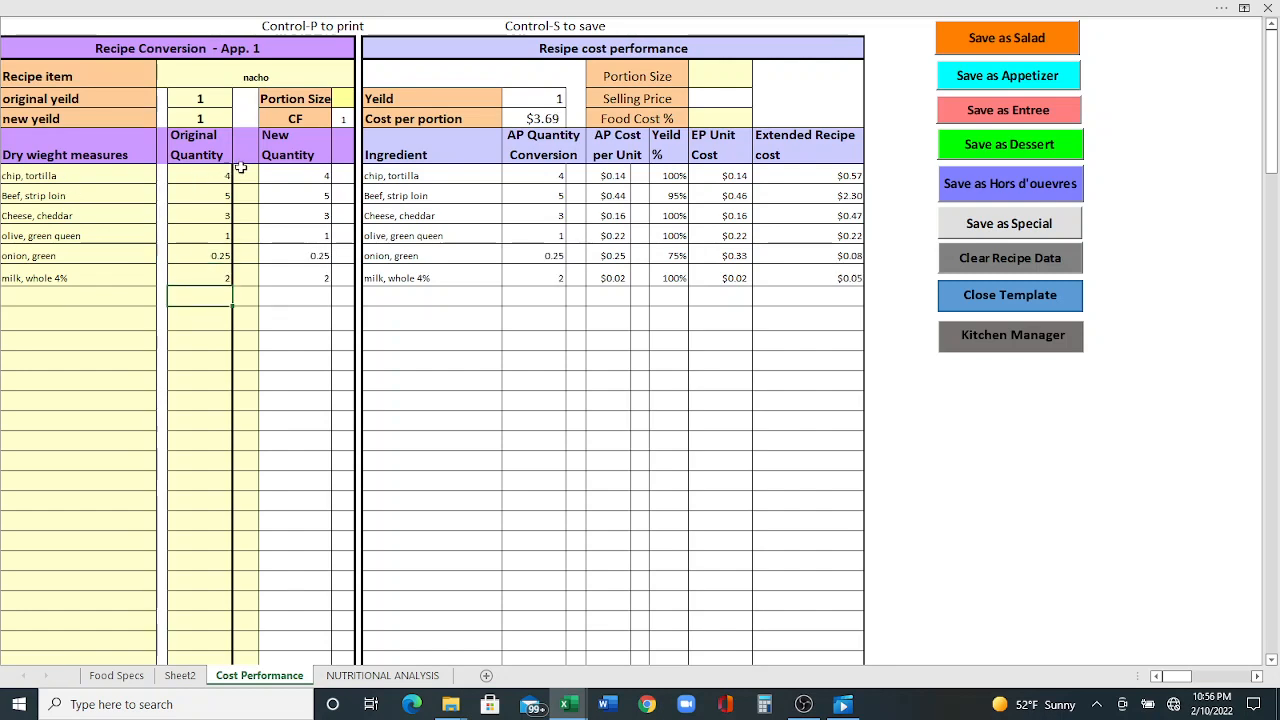
- Set the unit to oz for the chip, beef, cheese and olive rows
click(244, 176)
click(267, 176)
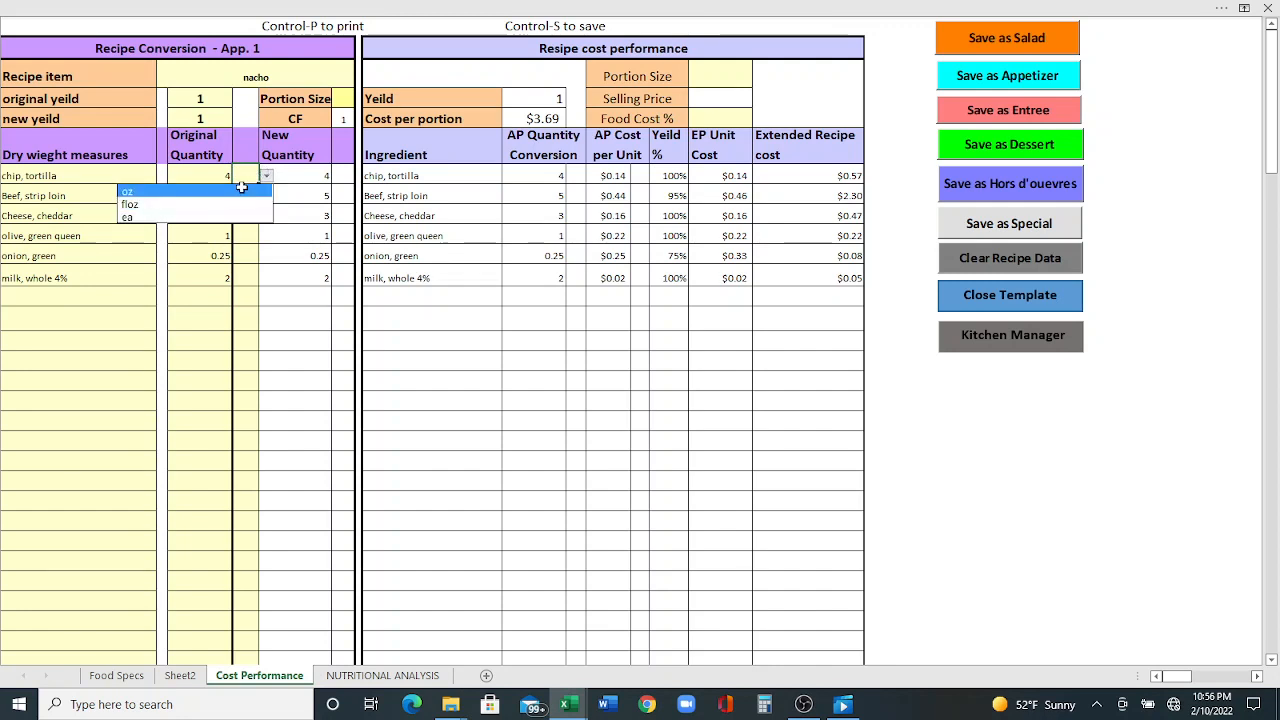
click(241, 189)
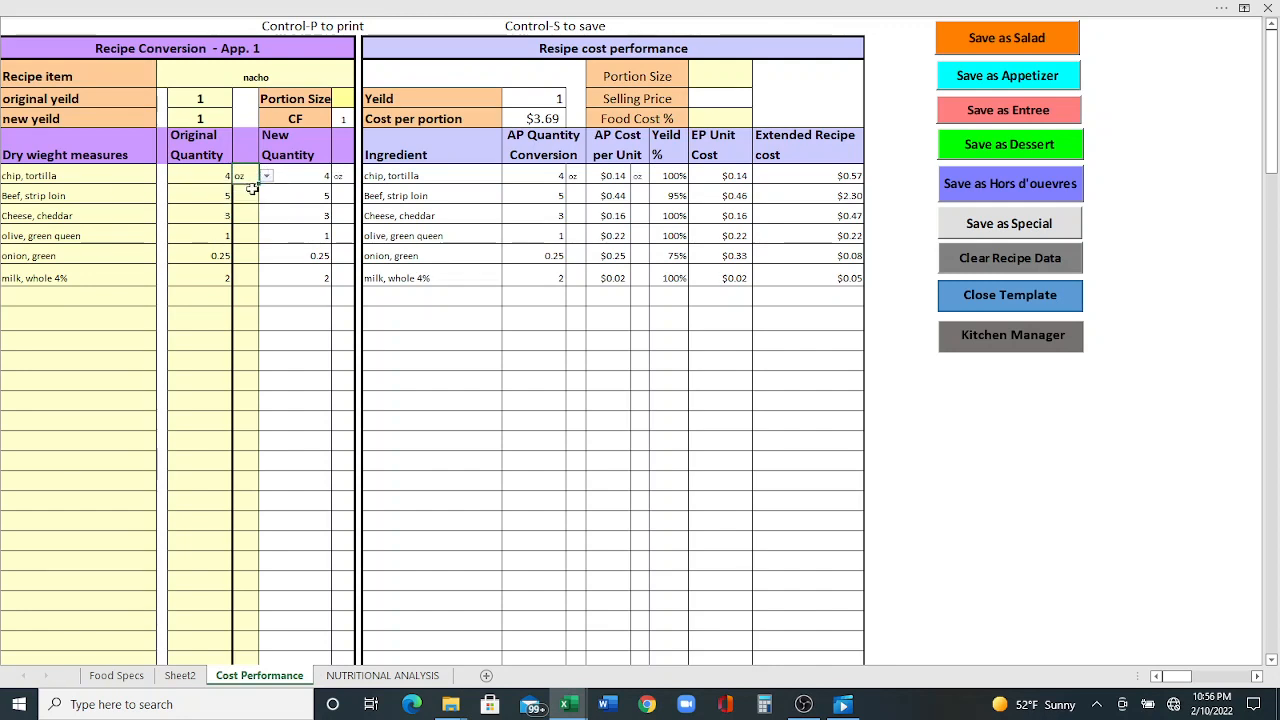
click(252, 195)
click(267, 196)
click(254, 208)
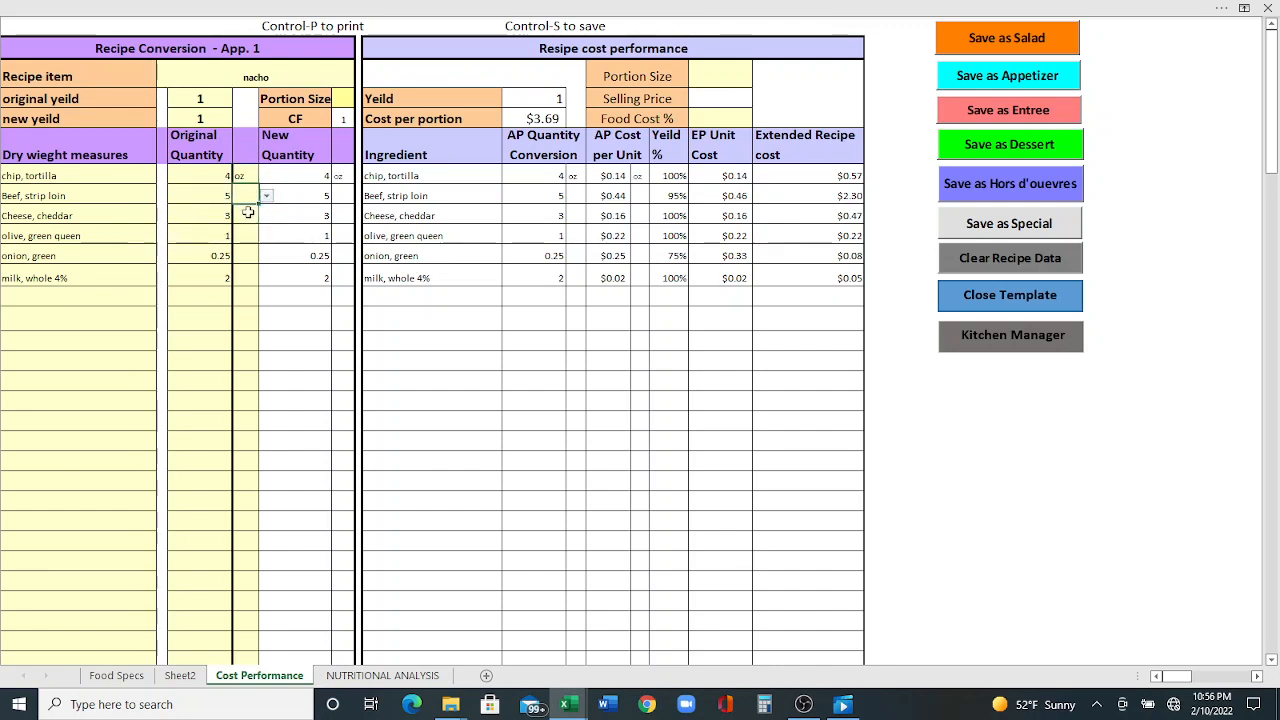
click(241, 214)
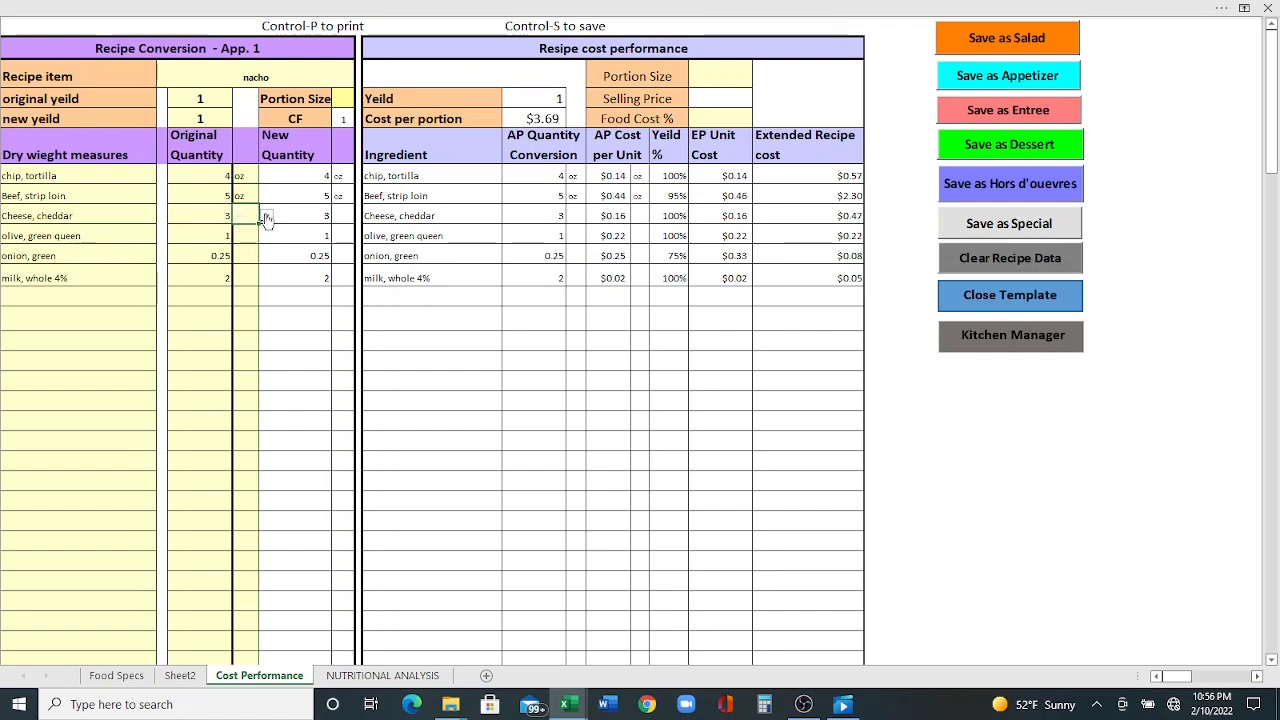
click(267, 216)
click(234, 232)
click(242, 236)
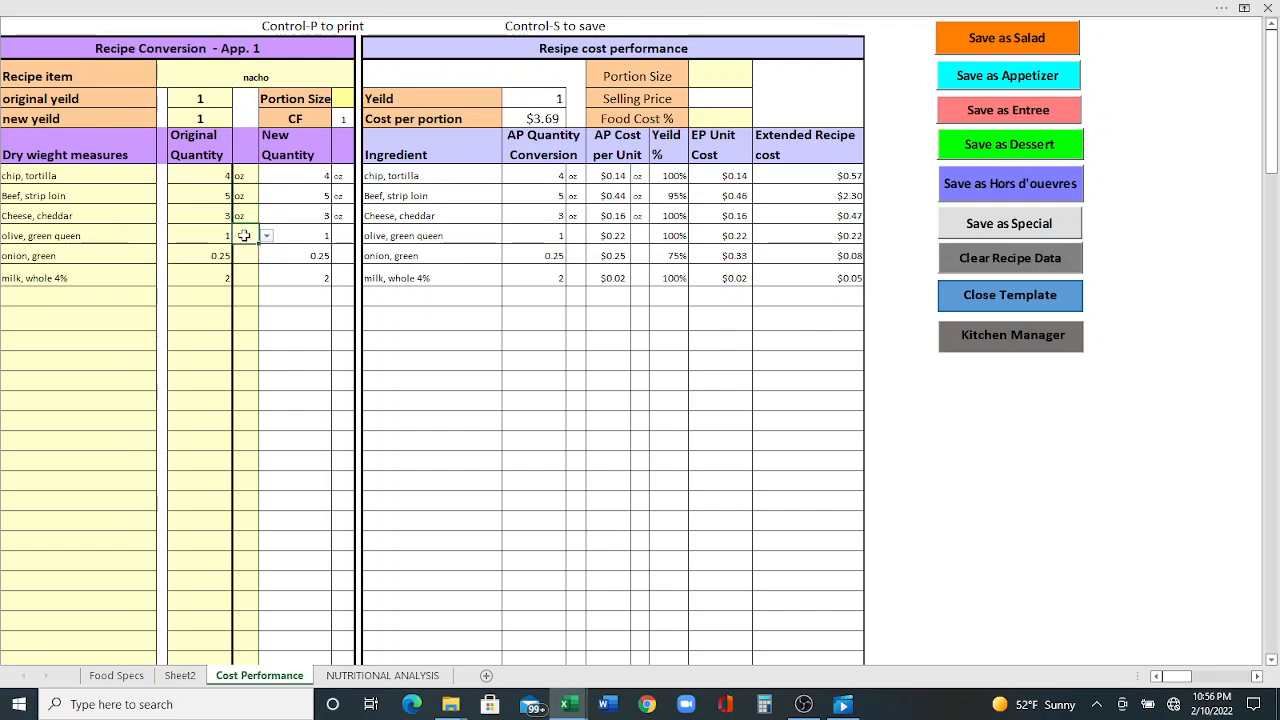
click(265, 236)
- Set the unit to oz for the olive and onion rows and floz for the milk row
click(250, 251)
click(246, 256)
click(265, 257)
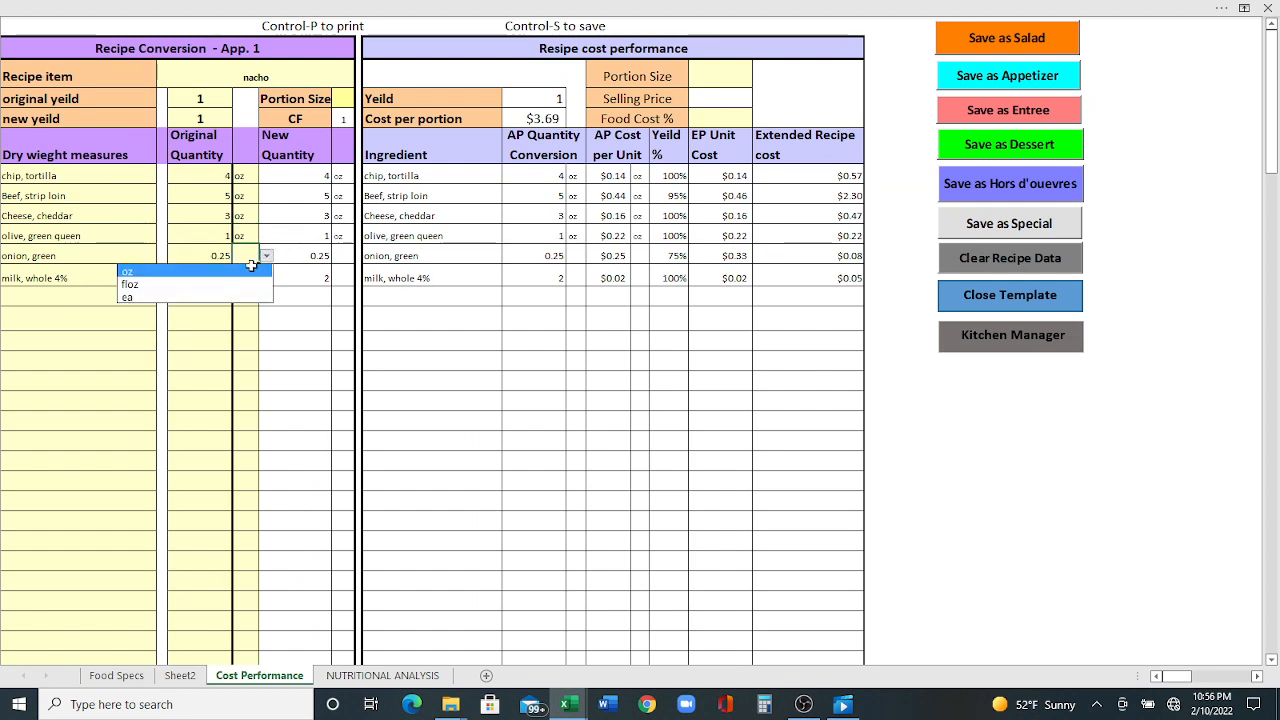
click(243, 273)
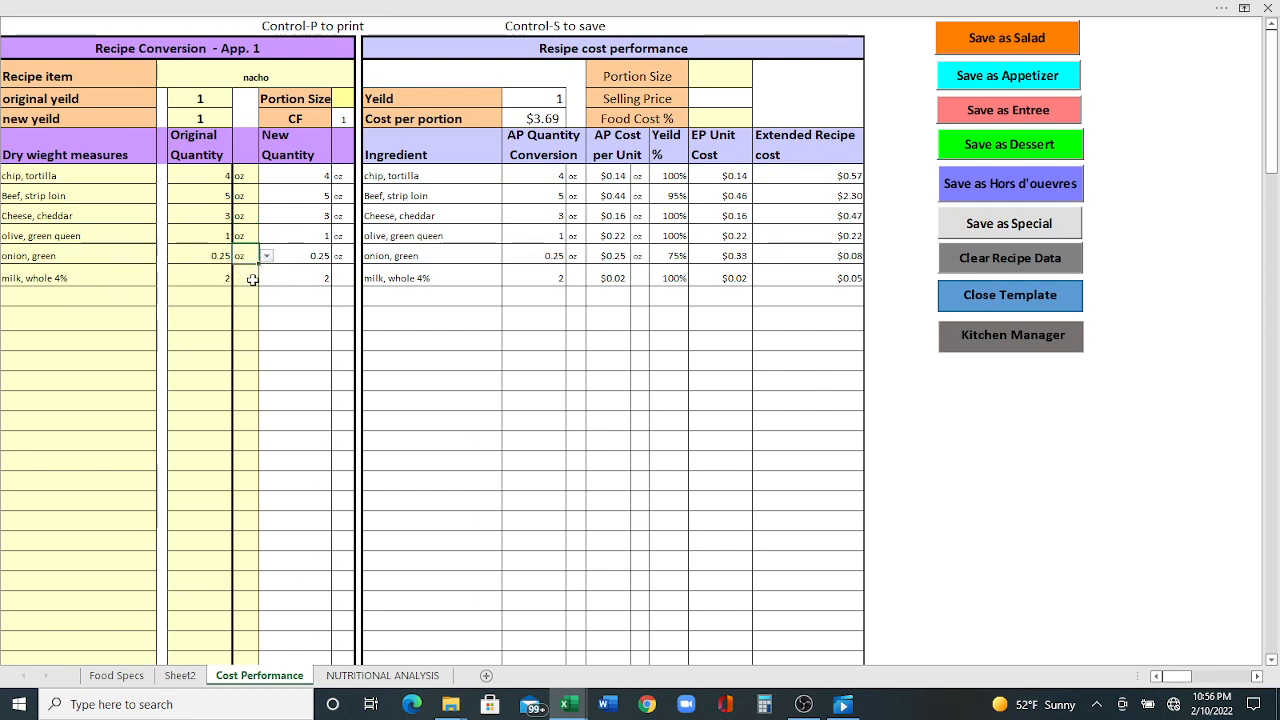
click(251, 277)
click(266, 278)
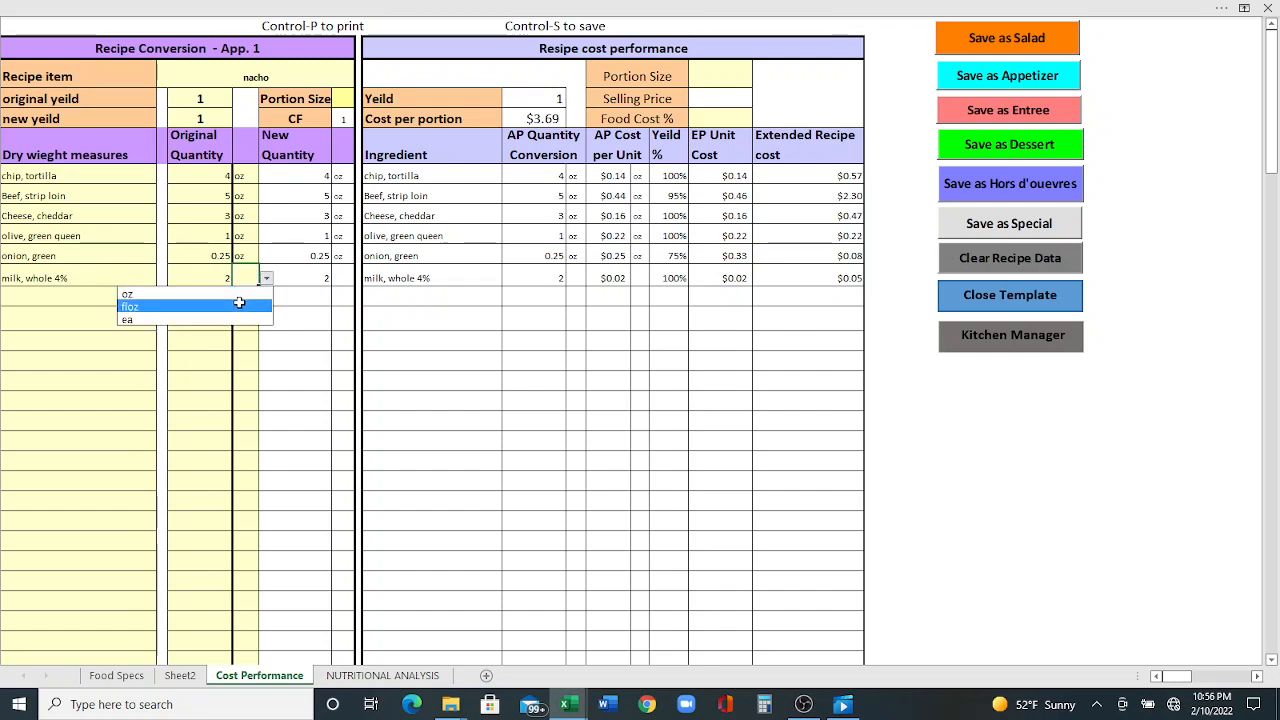
click(238, 303)
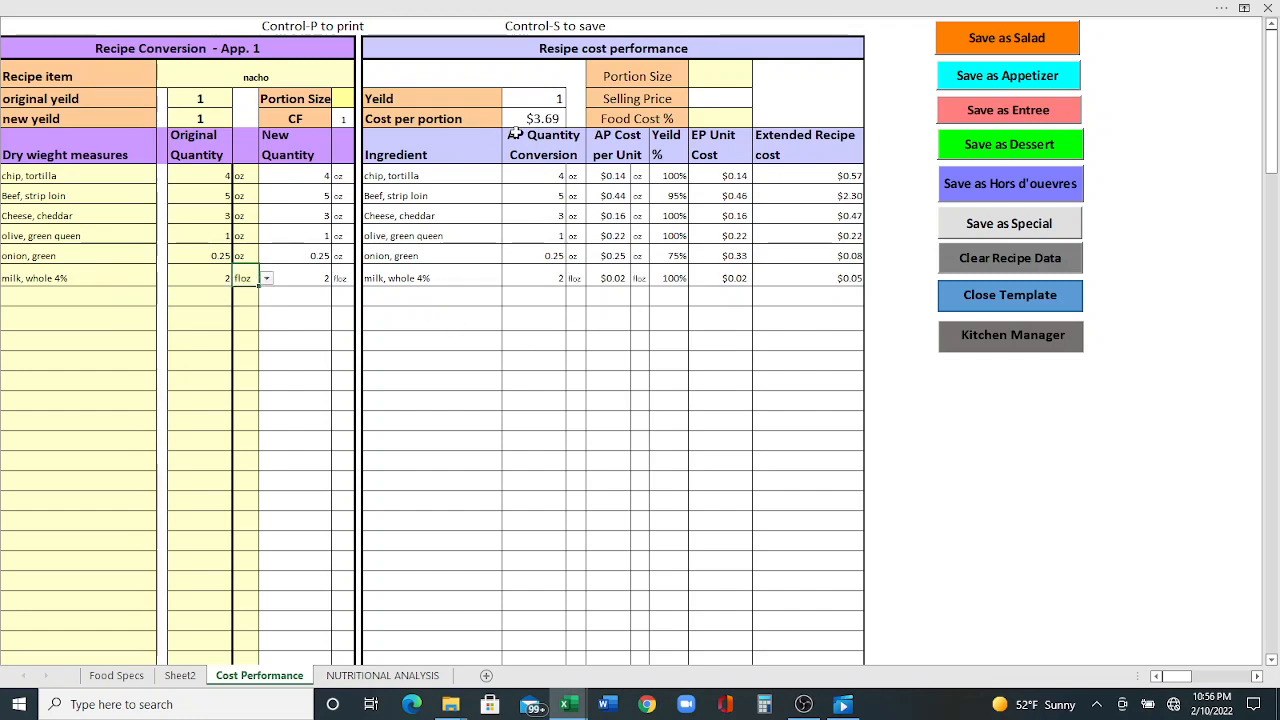
- Set the food cost percentage to 27%
click(712, 117)
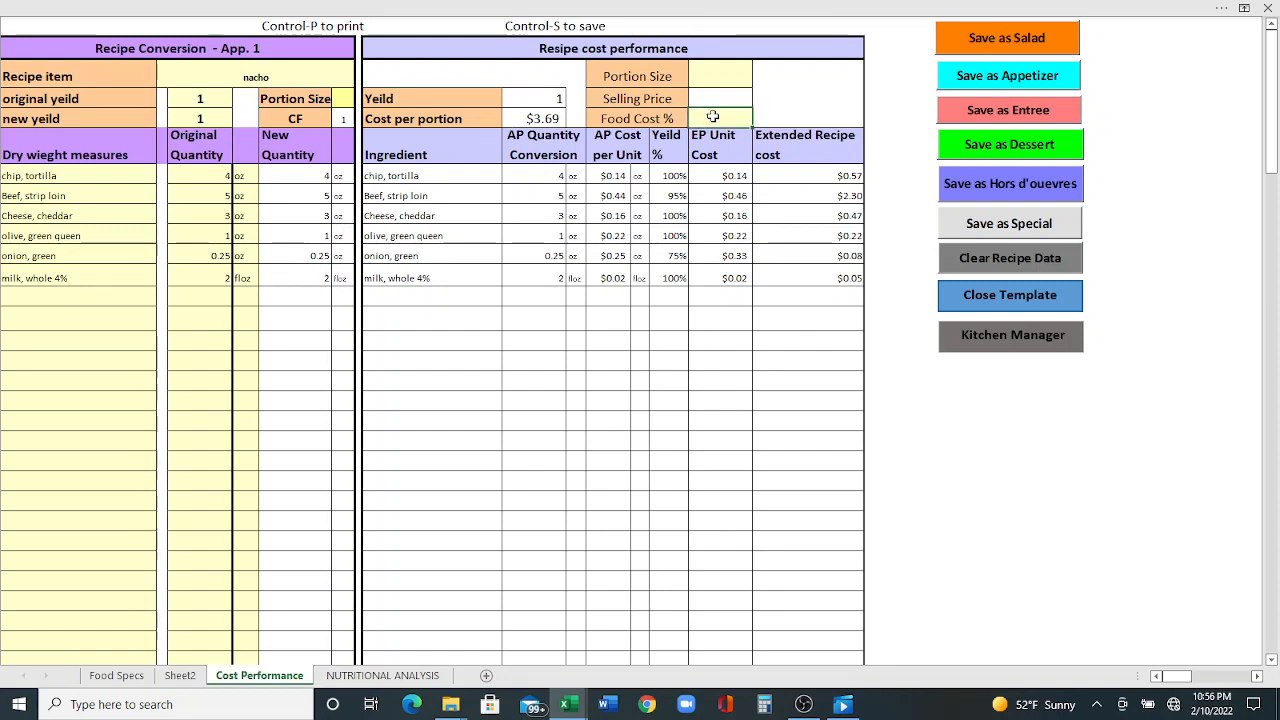
text(27)
key(Return)
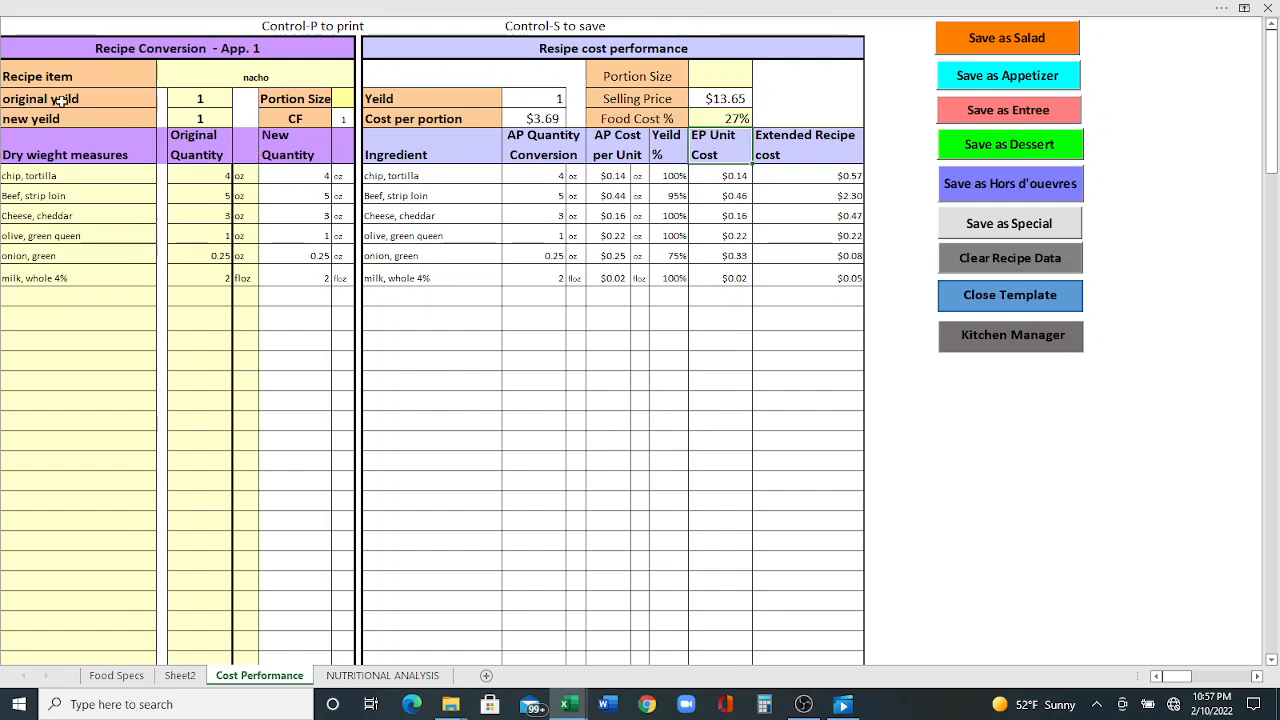
- Set the new yield to 100
click(173, 121)
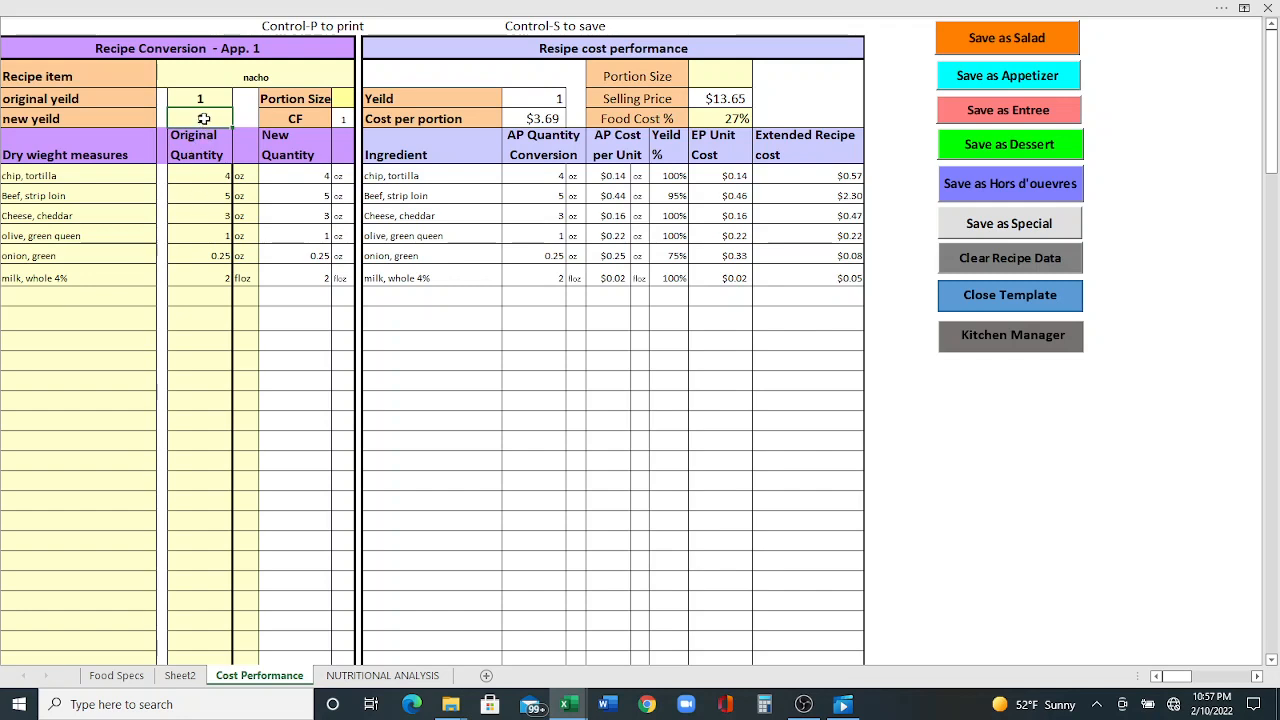
text(00)
key(Return)
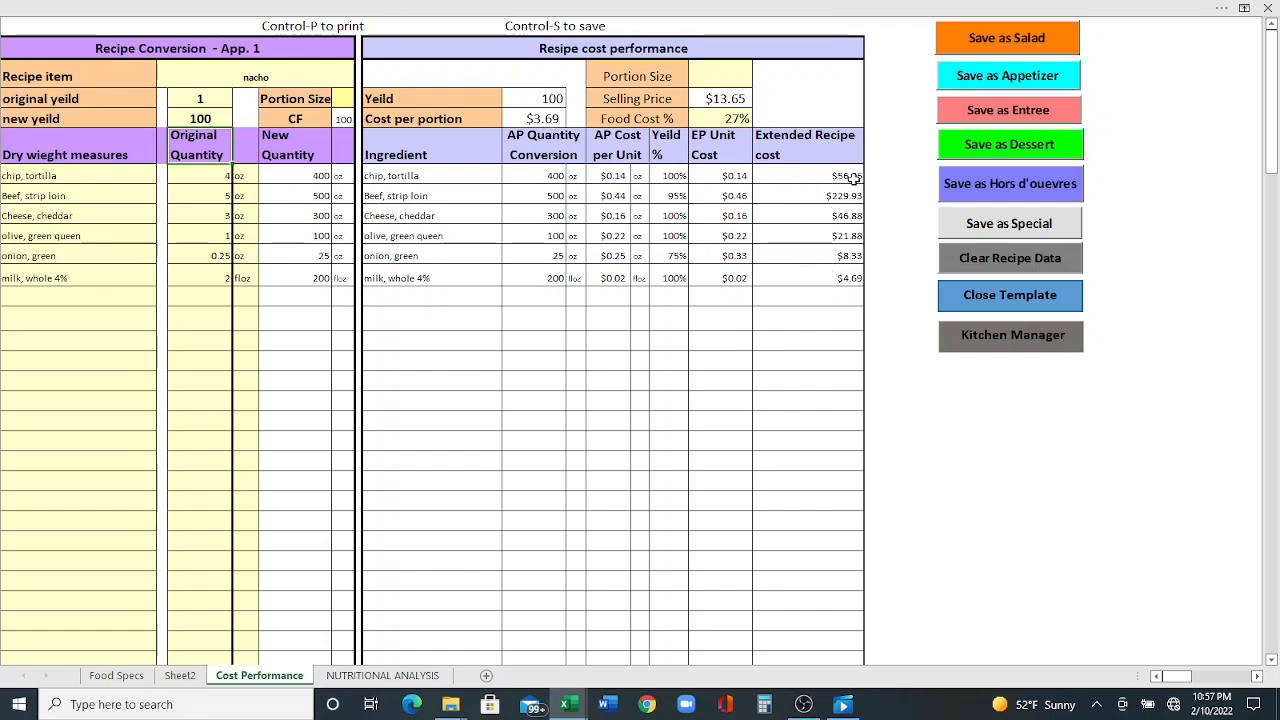
- Set the food cost percentage to 30%
scroll(851, 221, down, 2)
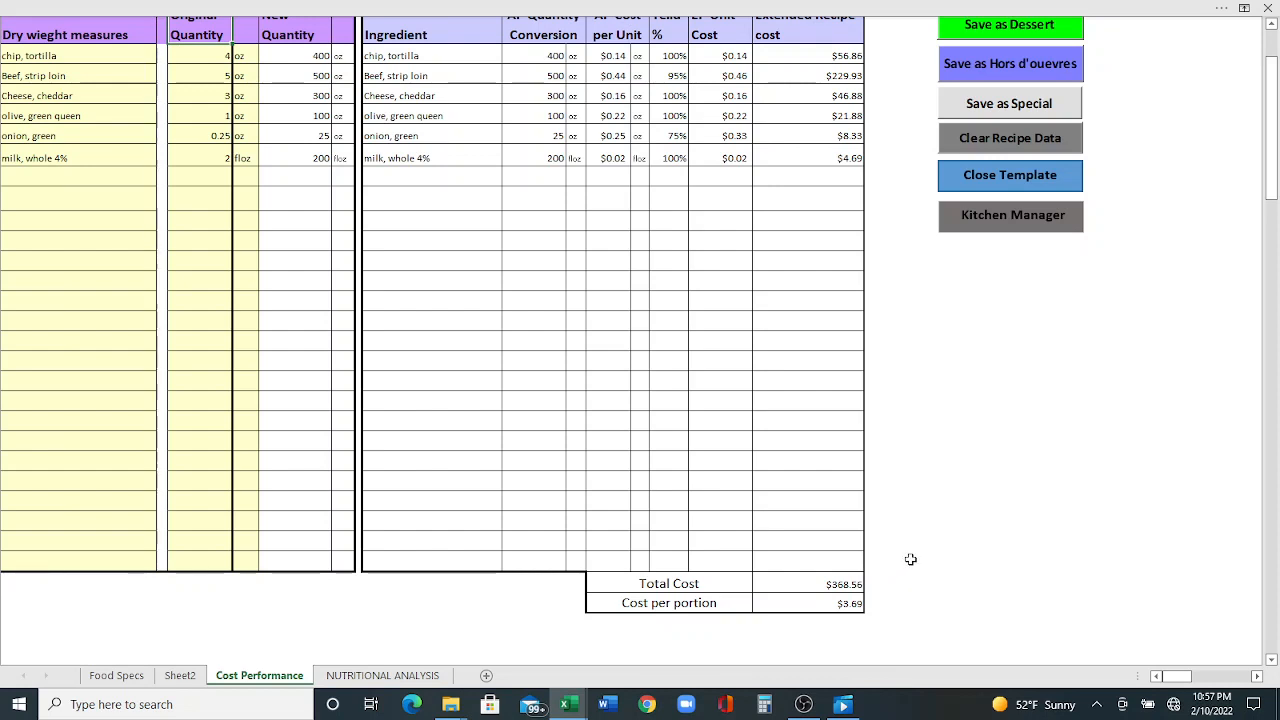
scroll(910, 559, up, 2)
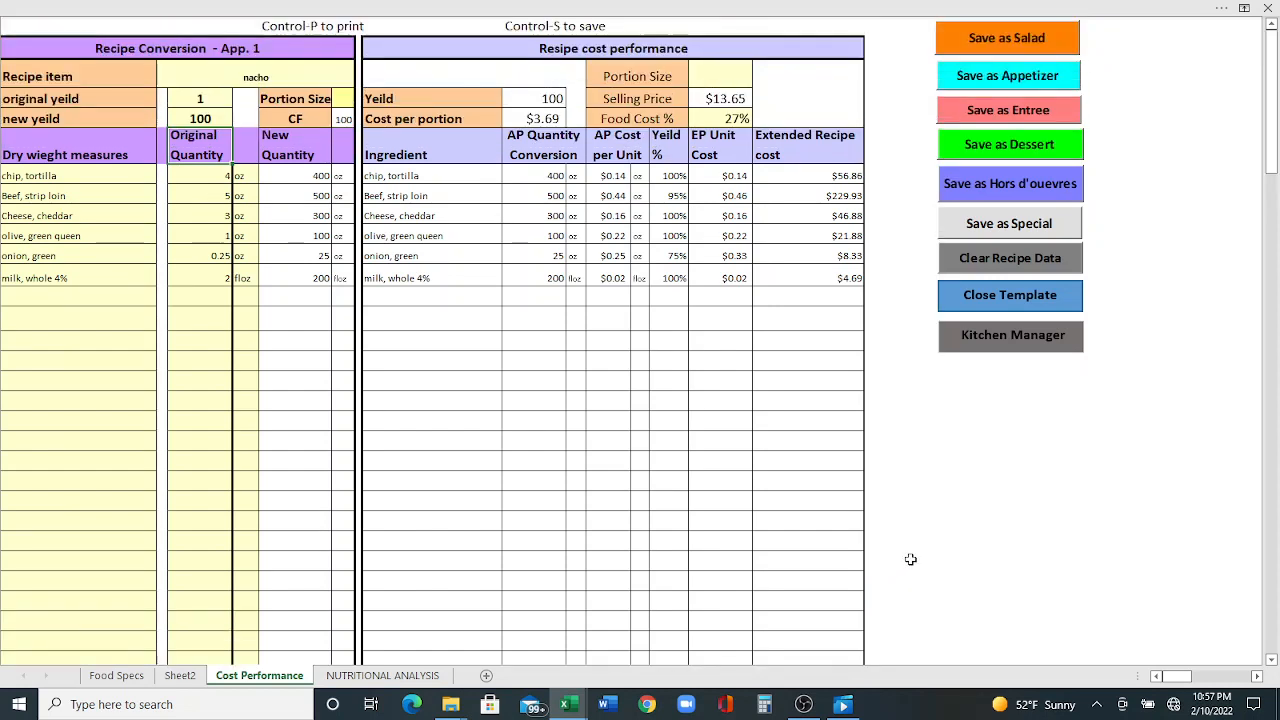
click(724, 119)
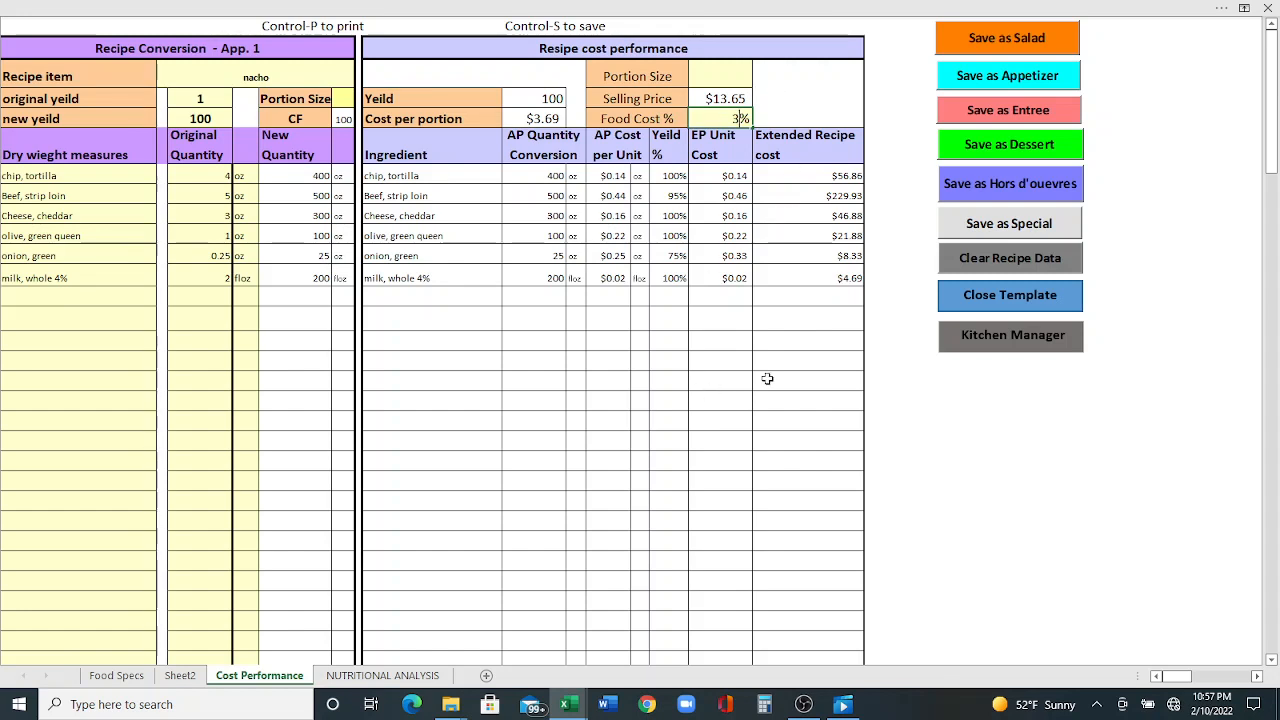
key(Return)
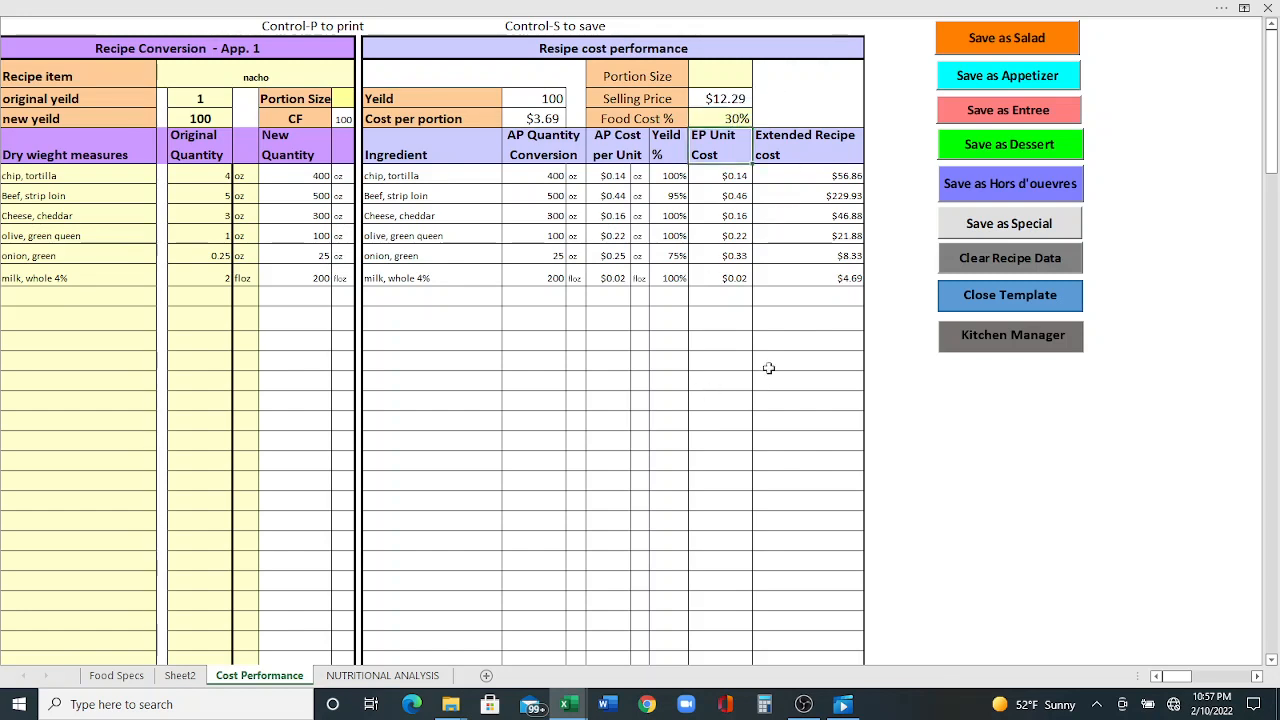
- Set the food cost percentage to 32%
click(742, 117)
text(32)
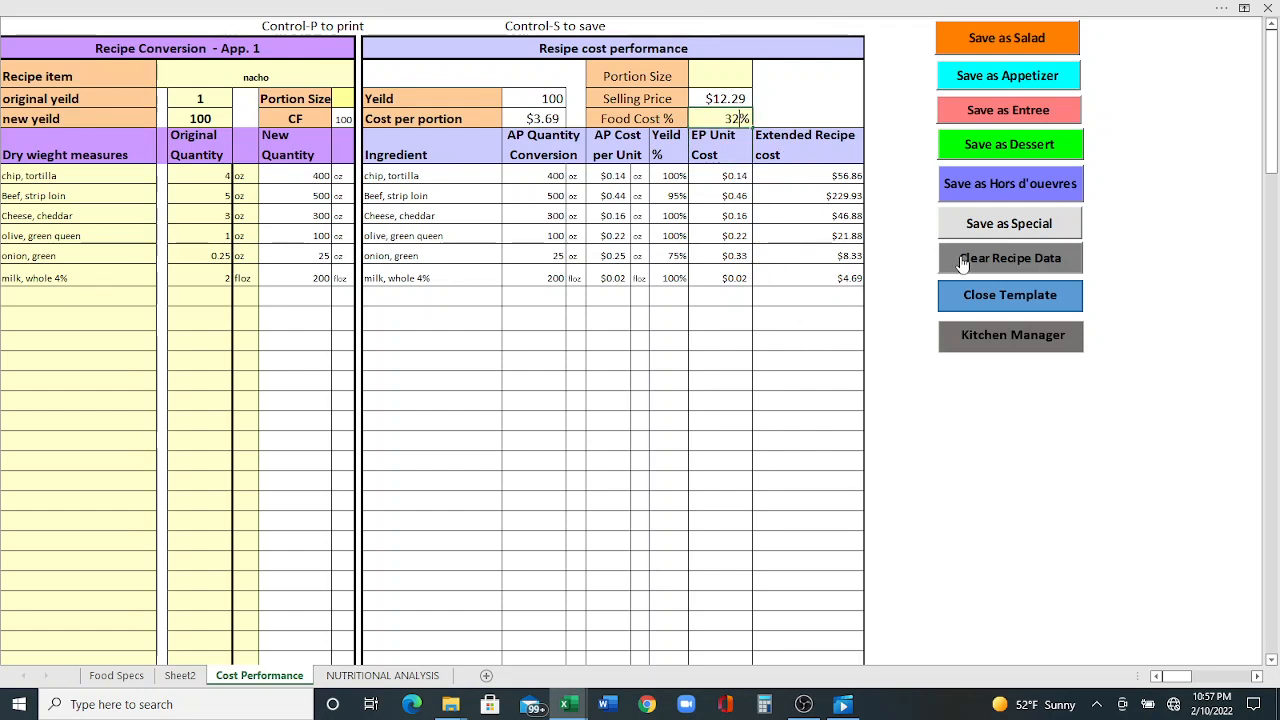
key(Return)
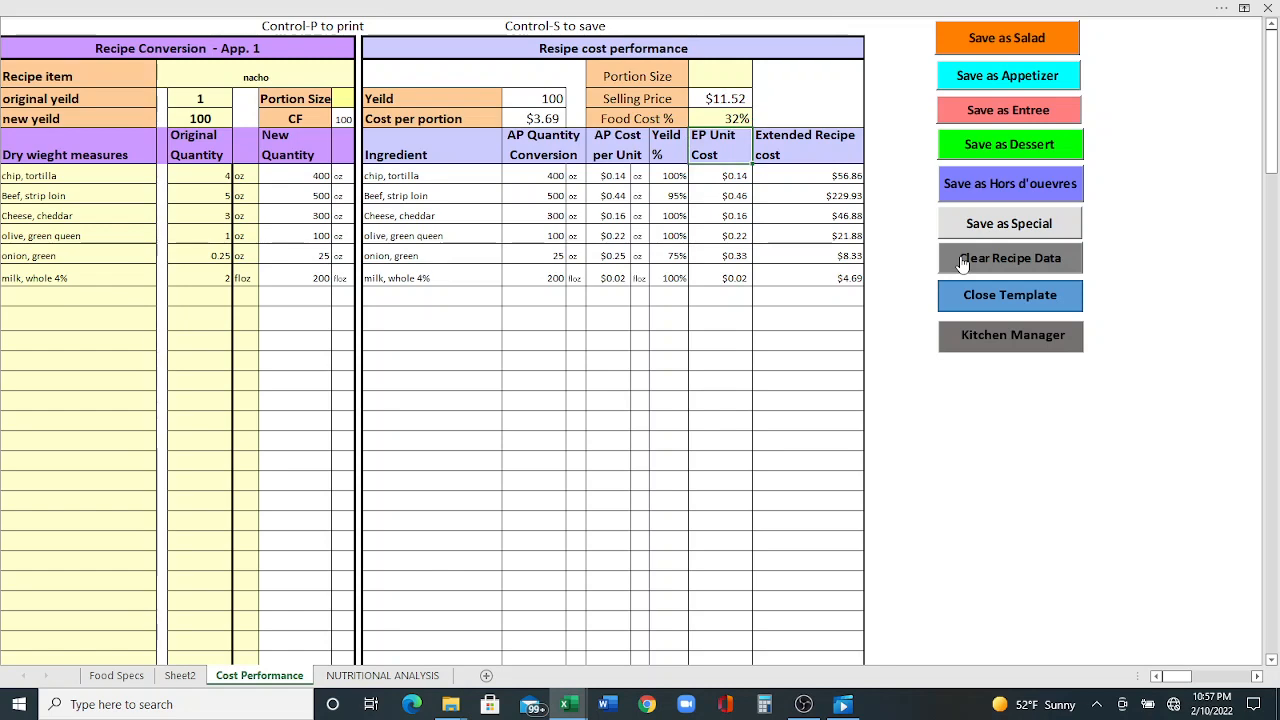
- Try to clear the recipe data
click(962, 261)
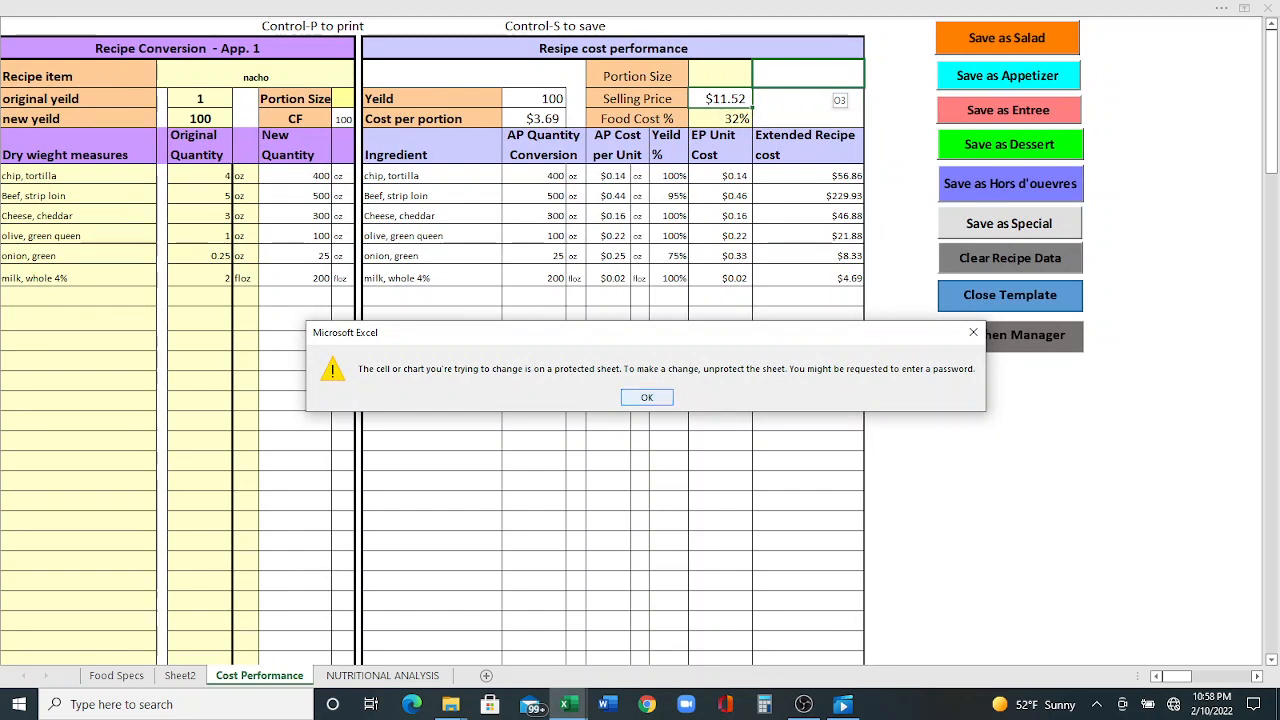
click(647, 397)
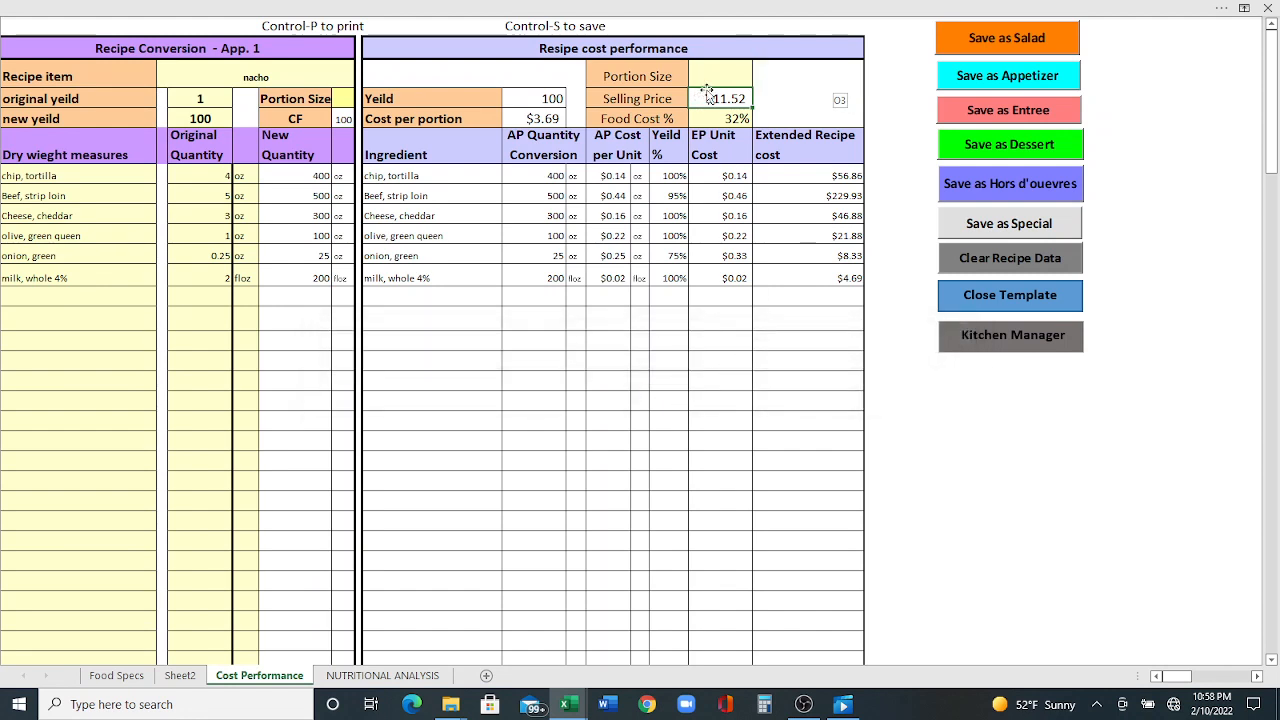
- Set the food cost percentage to 33%
click(736, 118)
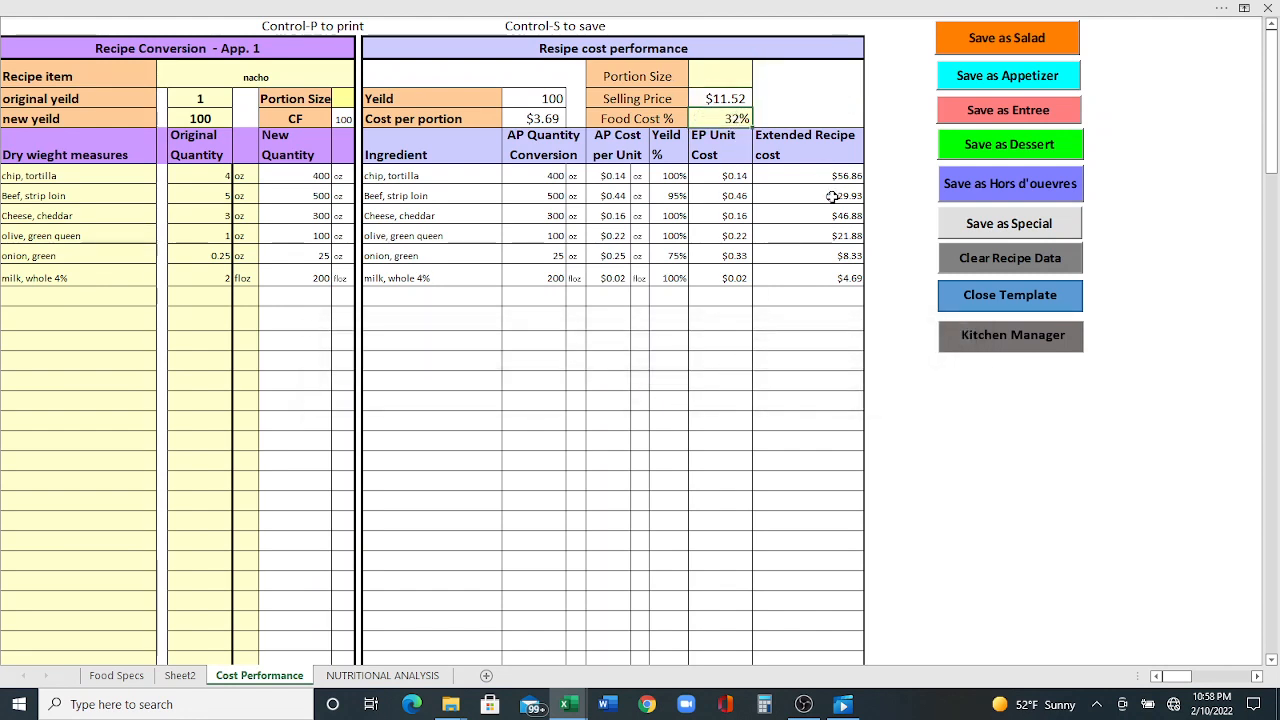
text(33)
key(Return)
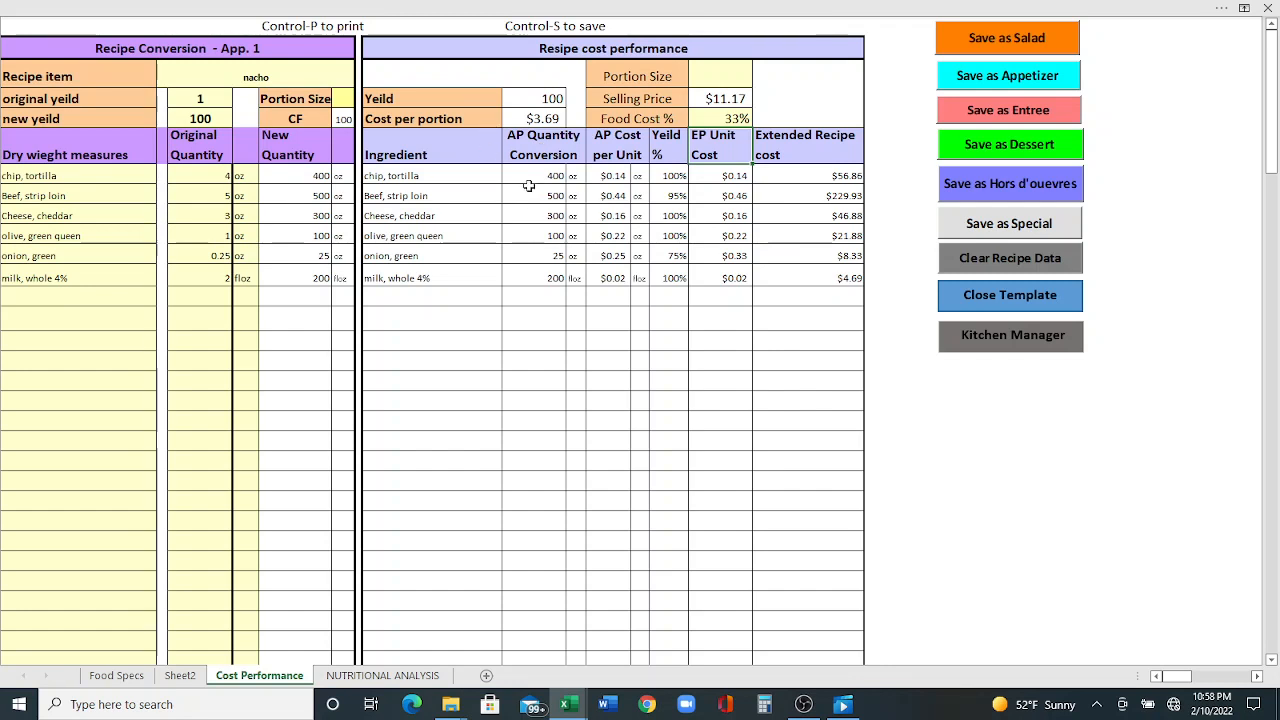
- Set the new yield to 600
click(731, 120)
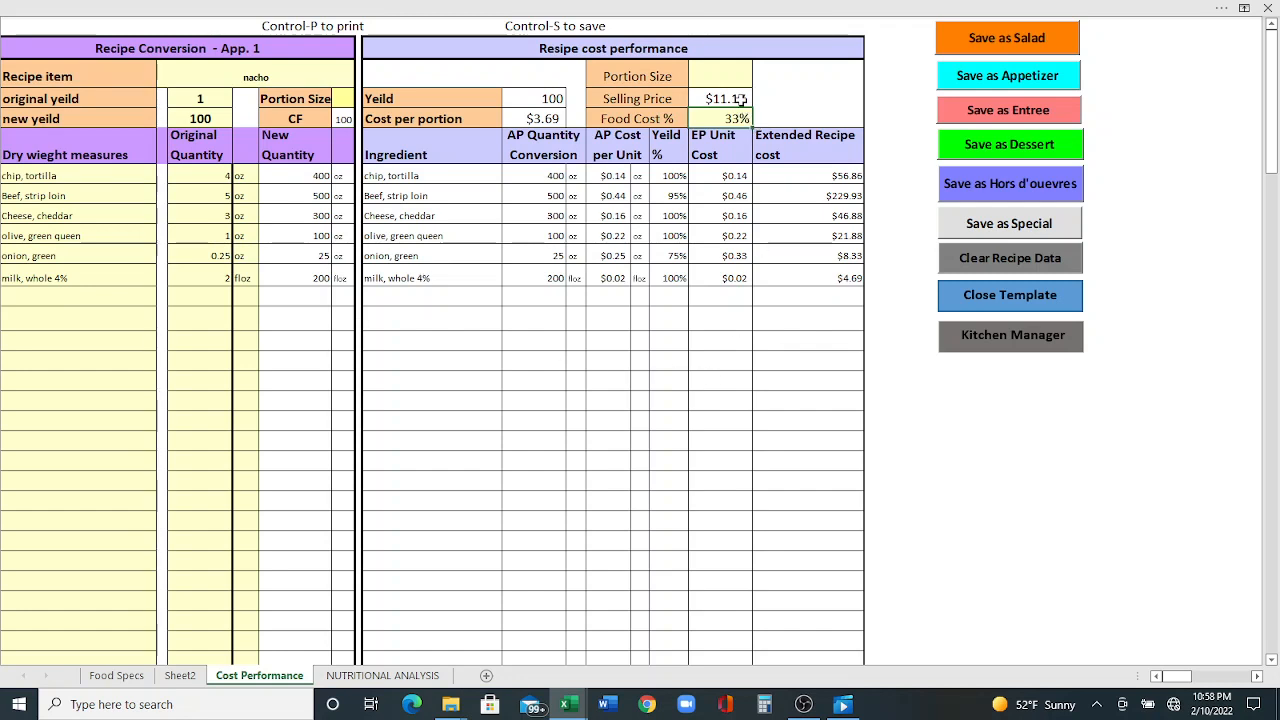
click(222, 122)
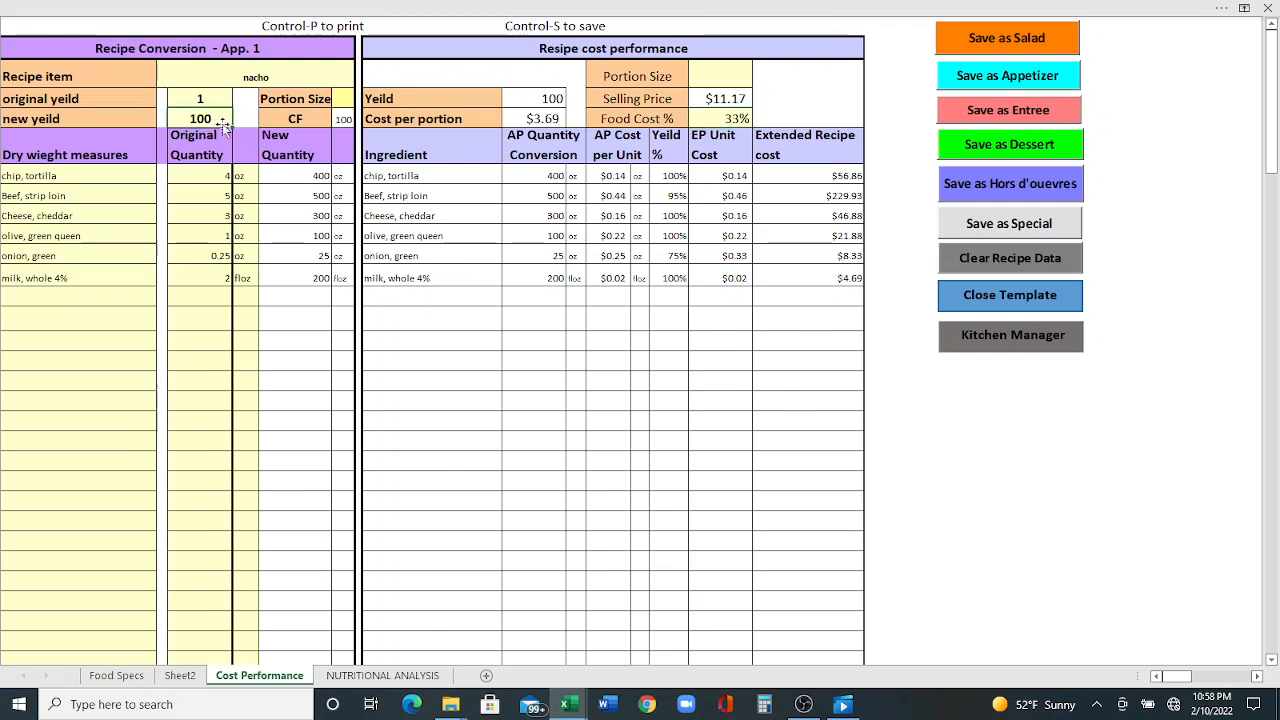
text(600)
key(Return)
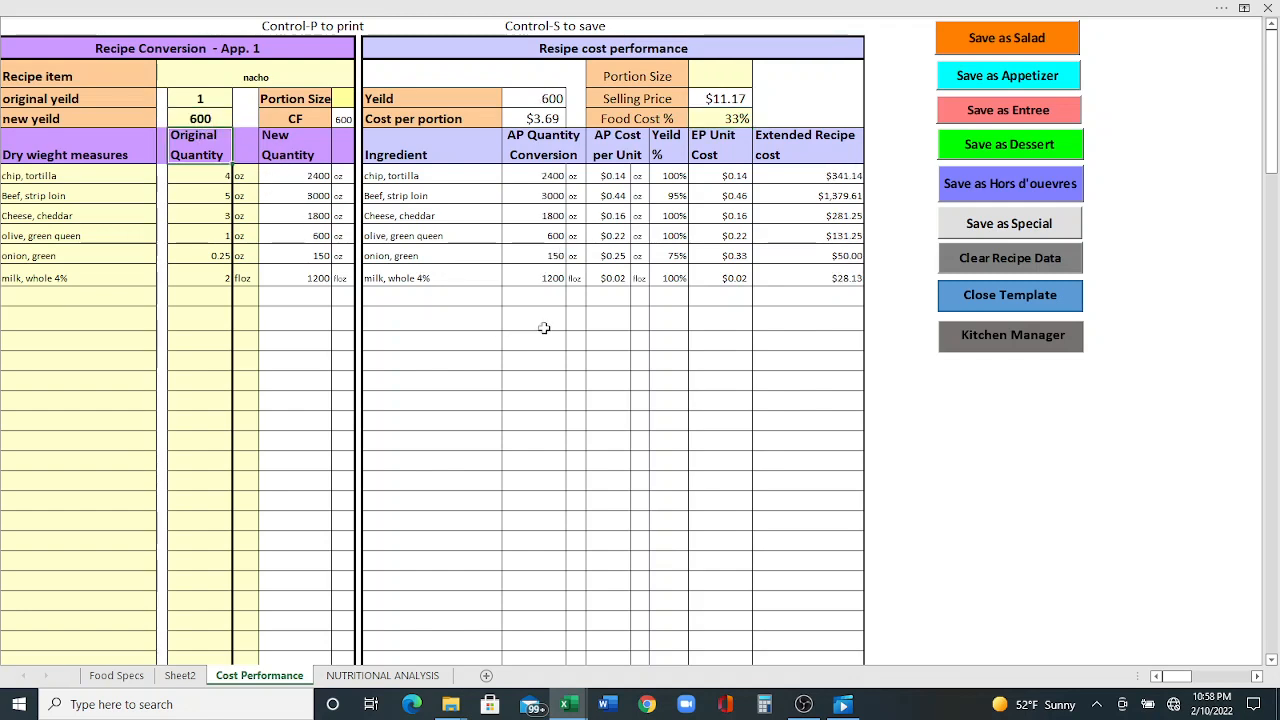
- Clear the new yield entry so the recipe returns to a yield of 1
scroll(791, 440, down, 3)
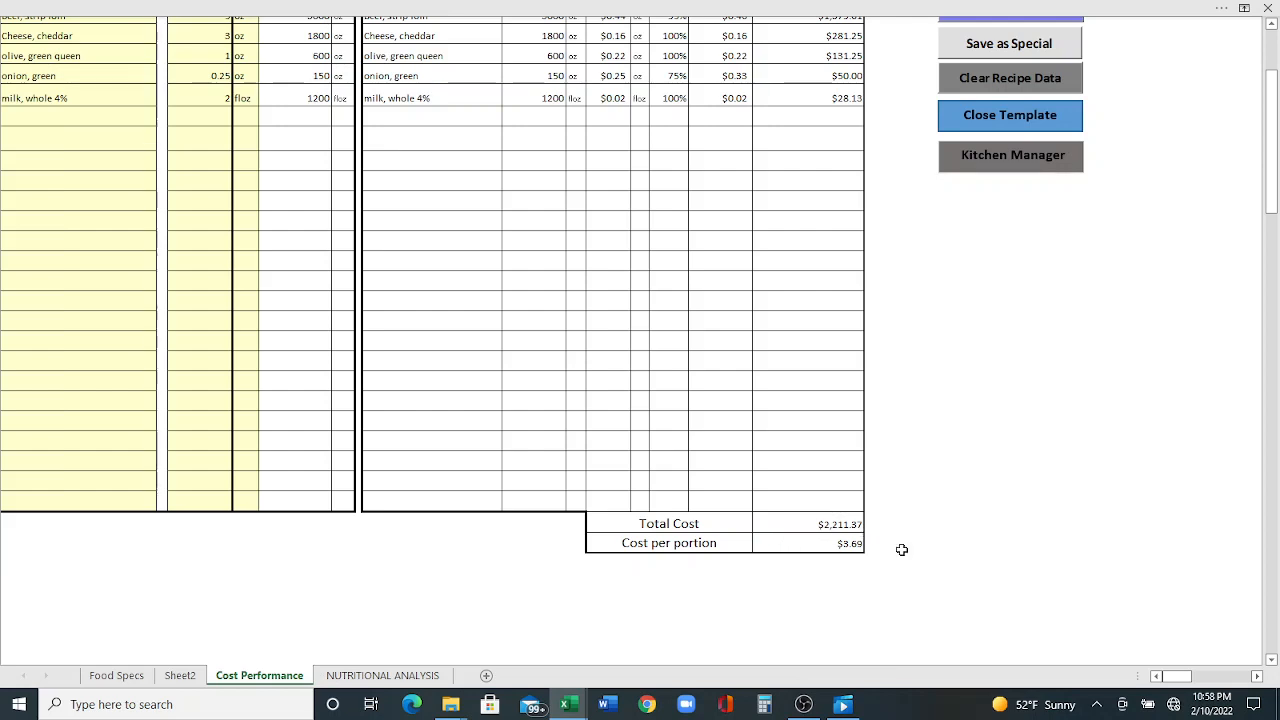
scroll(901, 549, up, 3)
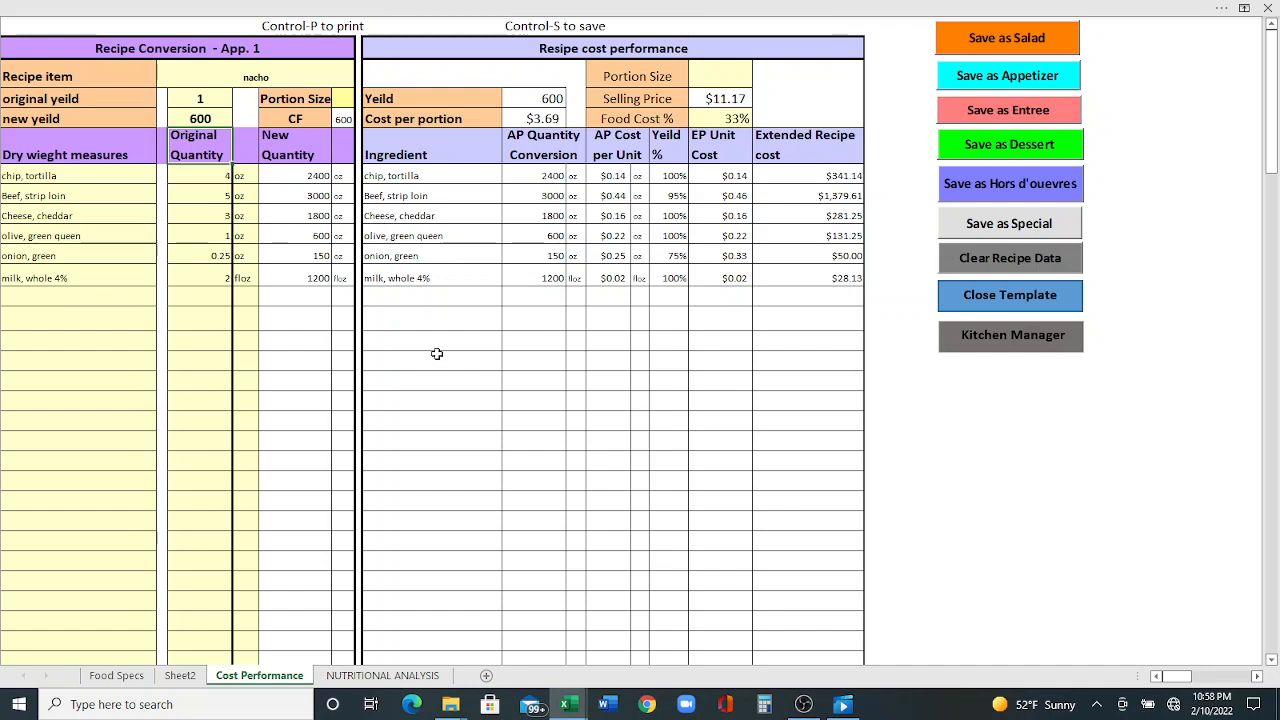
click(198, 117)
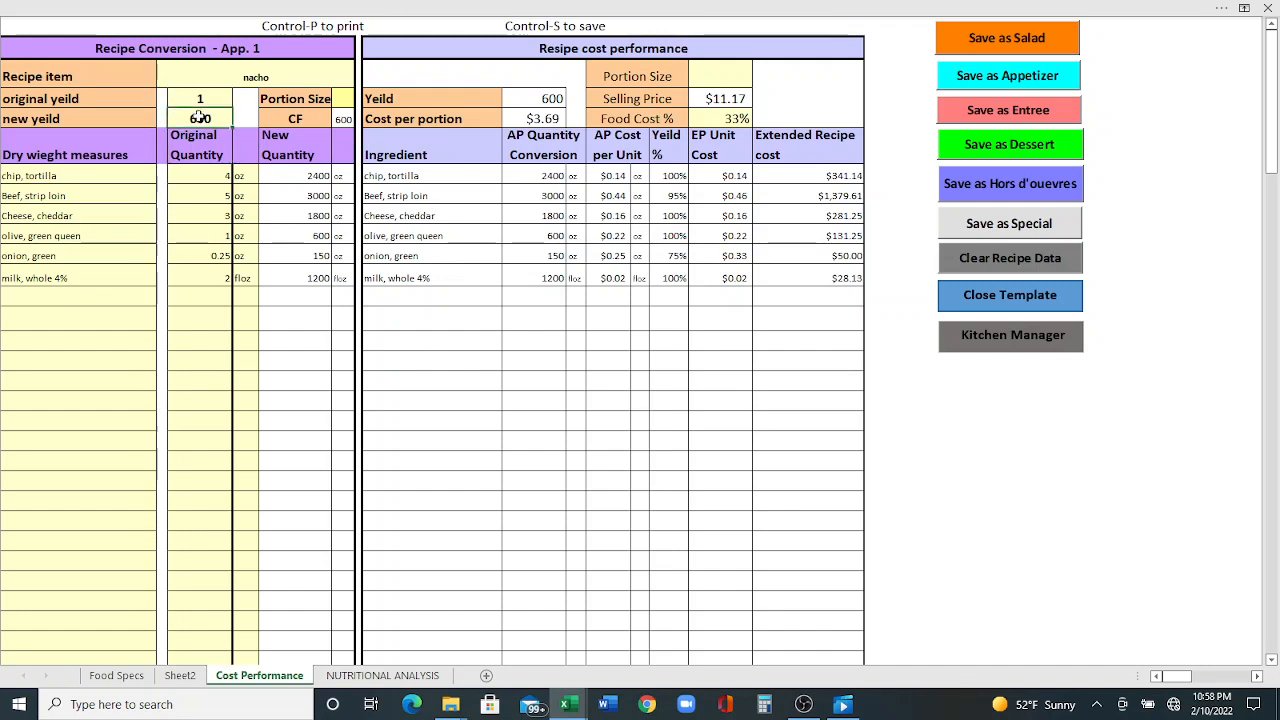
key(BackSpace)
key(Return)
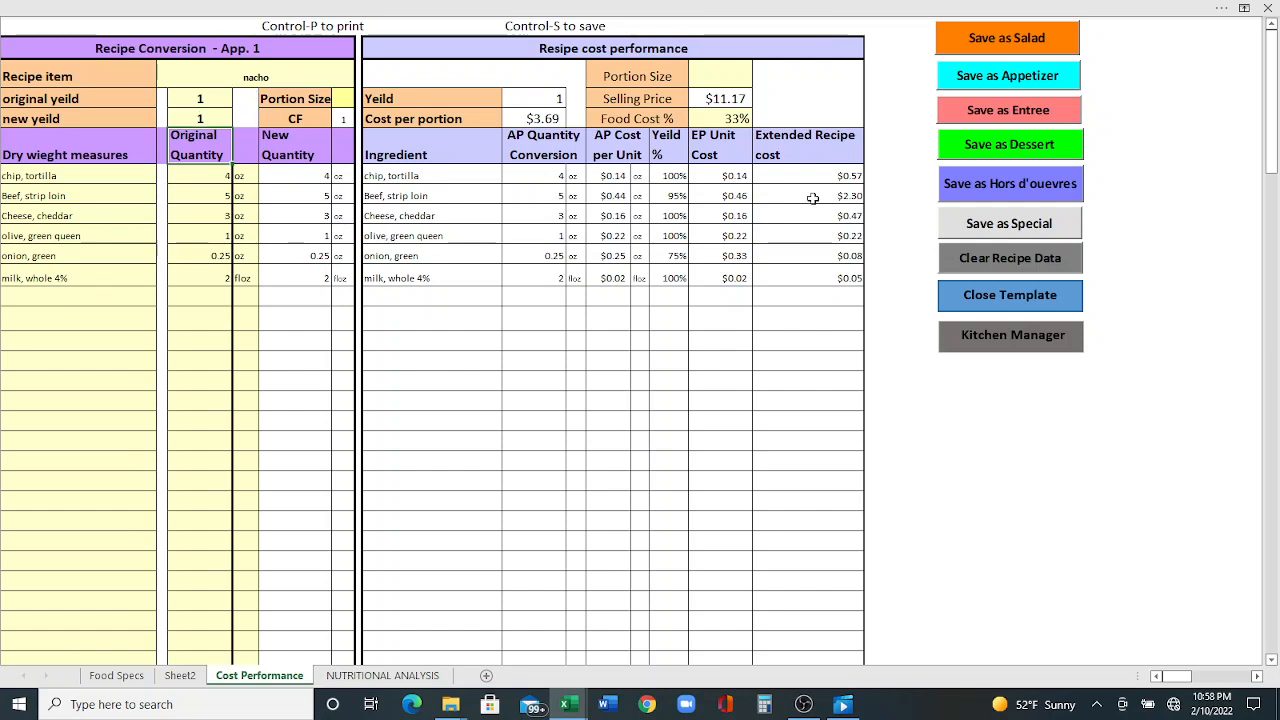
- Set the food cost percentage back to 27%
click(738, 117)
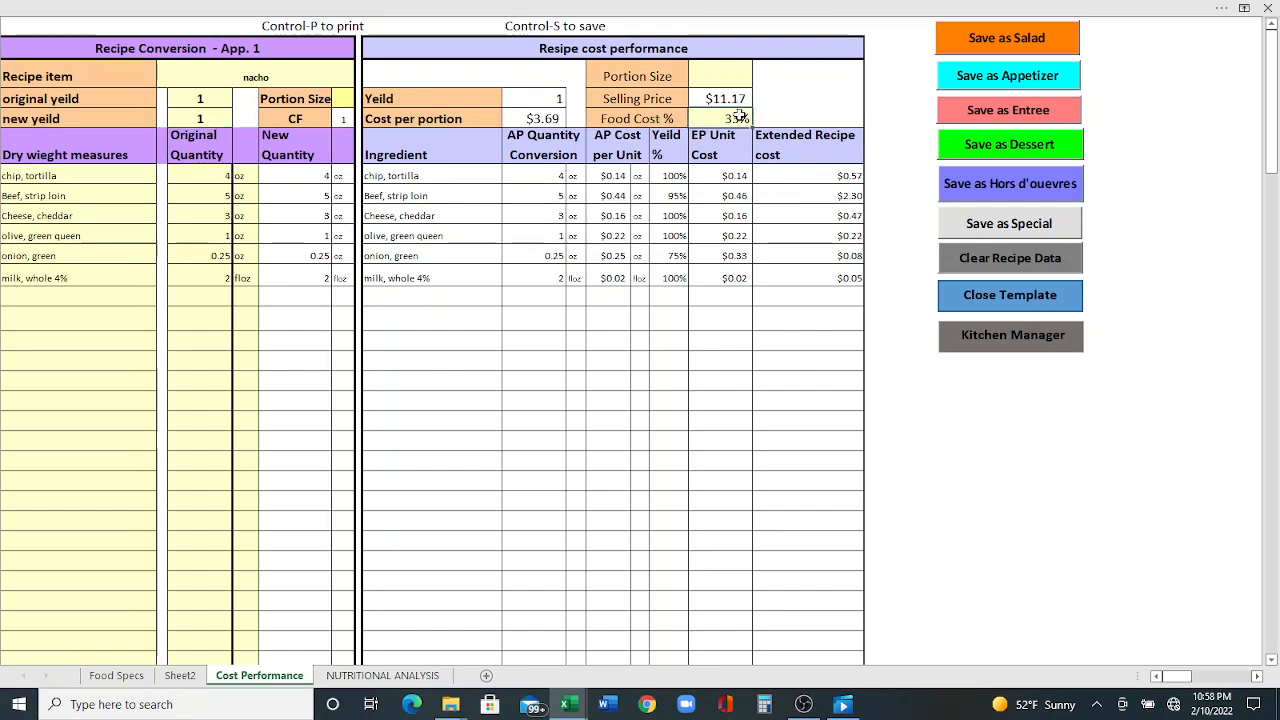
text(27)
key(Return)
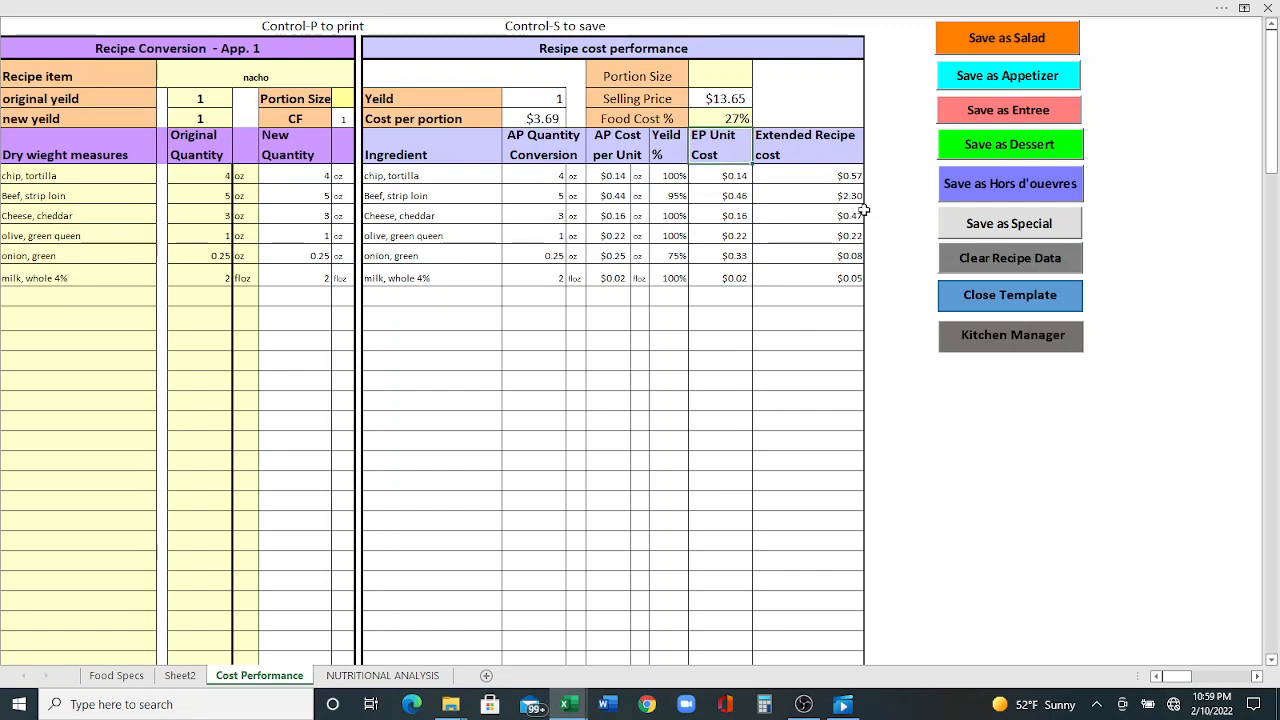
- Open the nutritional analysis sheet for the nacho recipe and compare it with the cost performance sheet
click(375, 677)
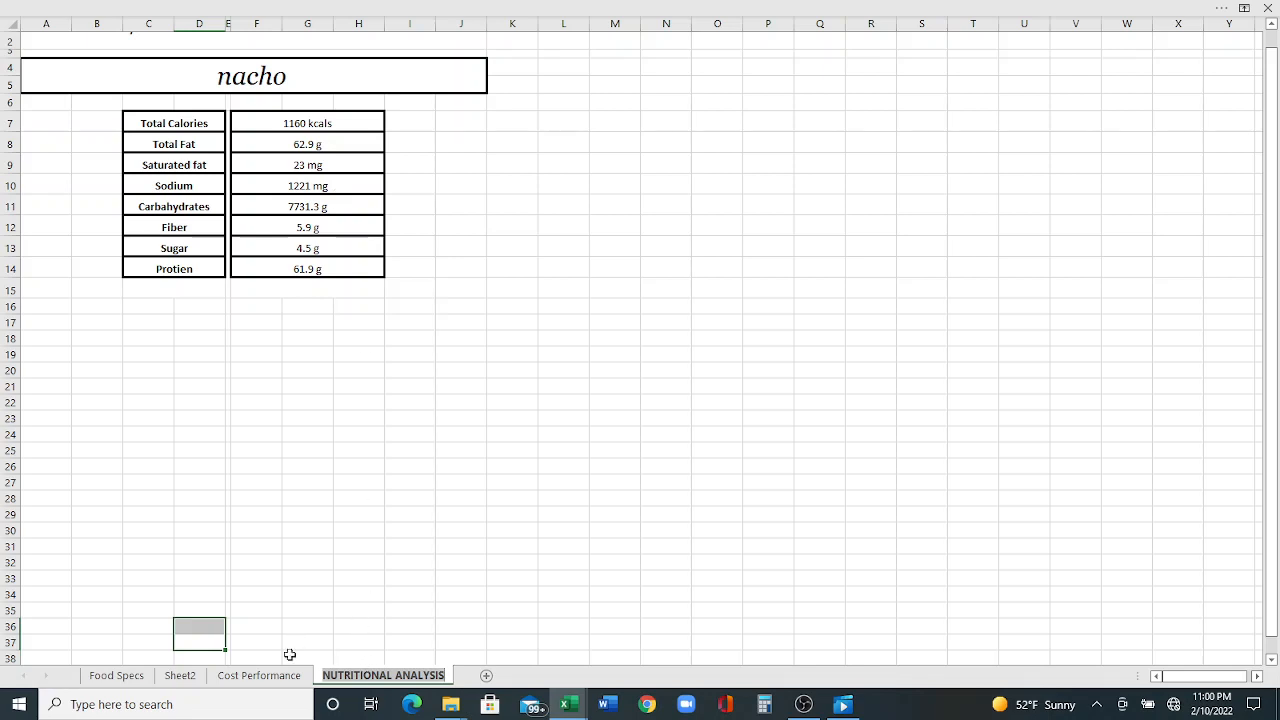
click(265, 675)
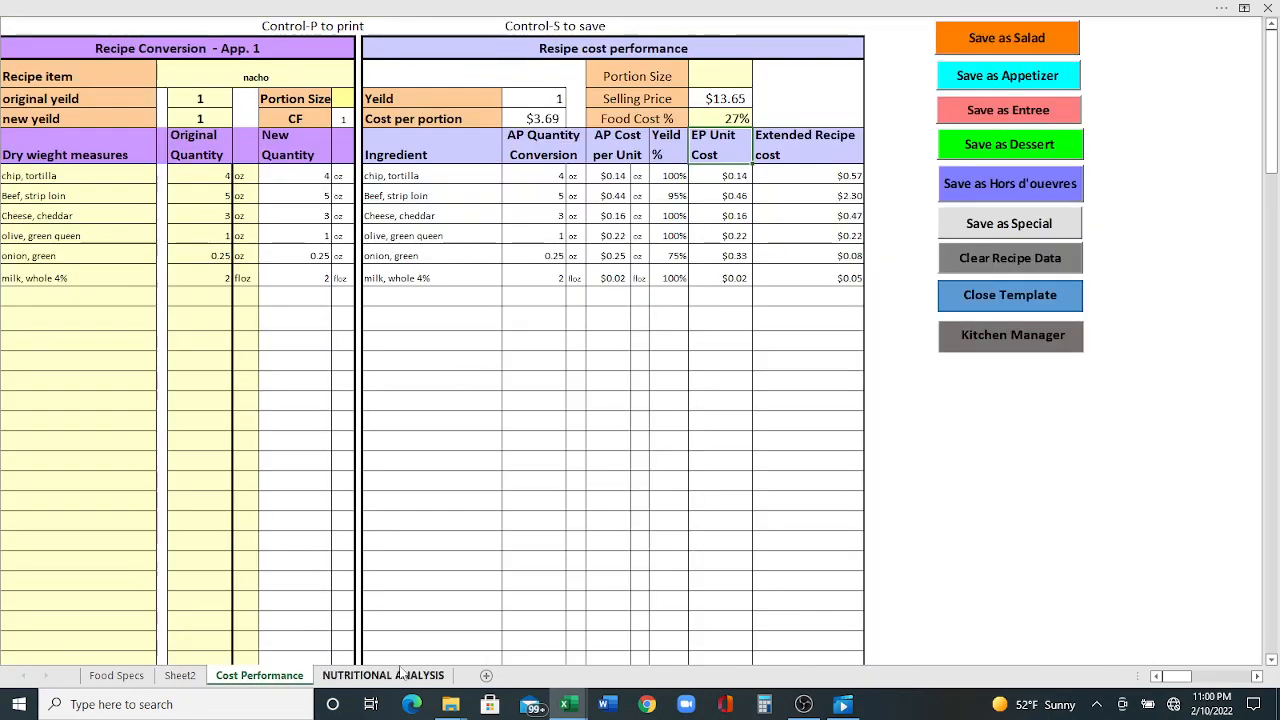
click(402, 675)
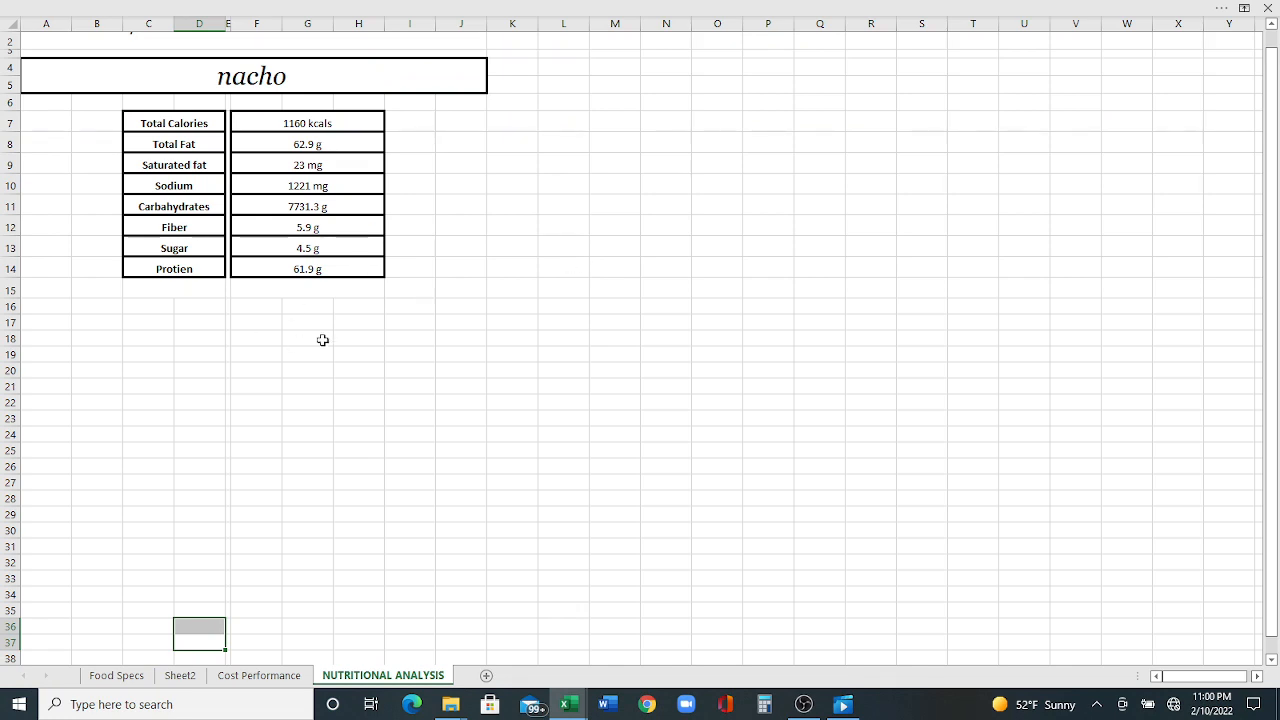
- Open the print preview of the nutritional analysis, then return to the worksheet
key(ctrl+p)
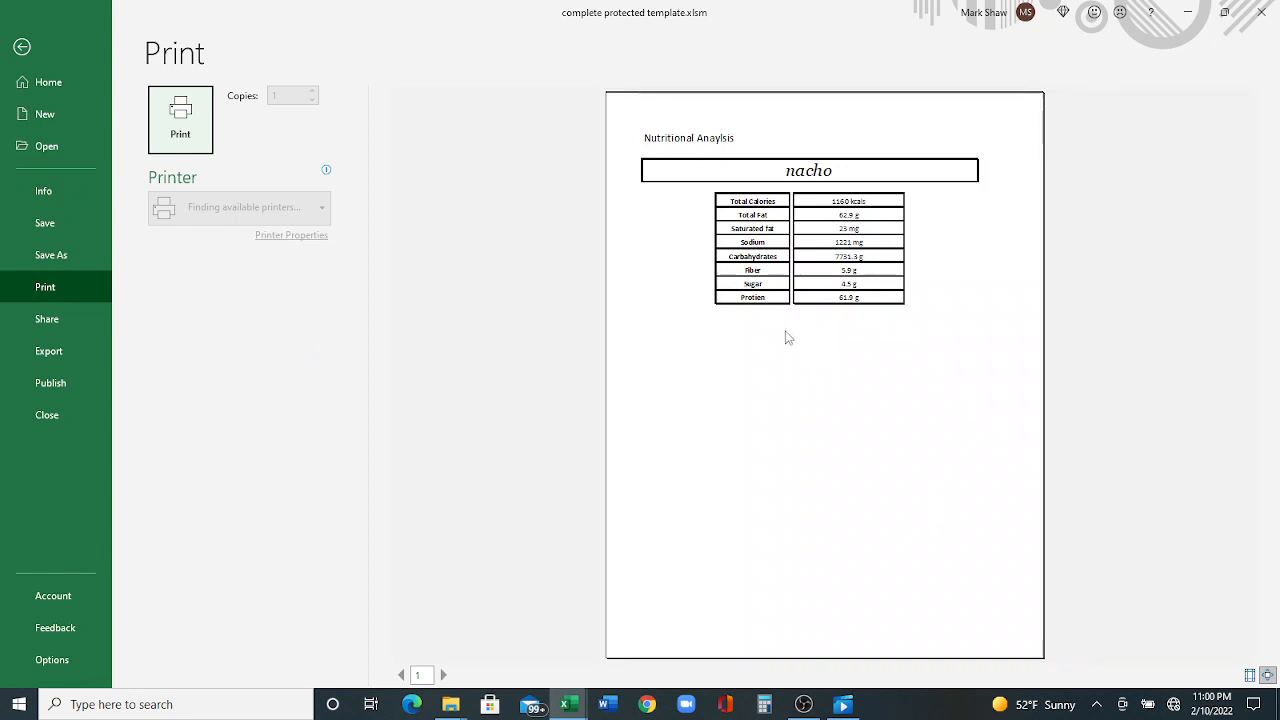
click(299, 94)
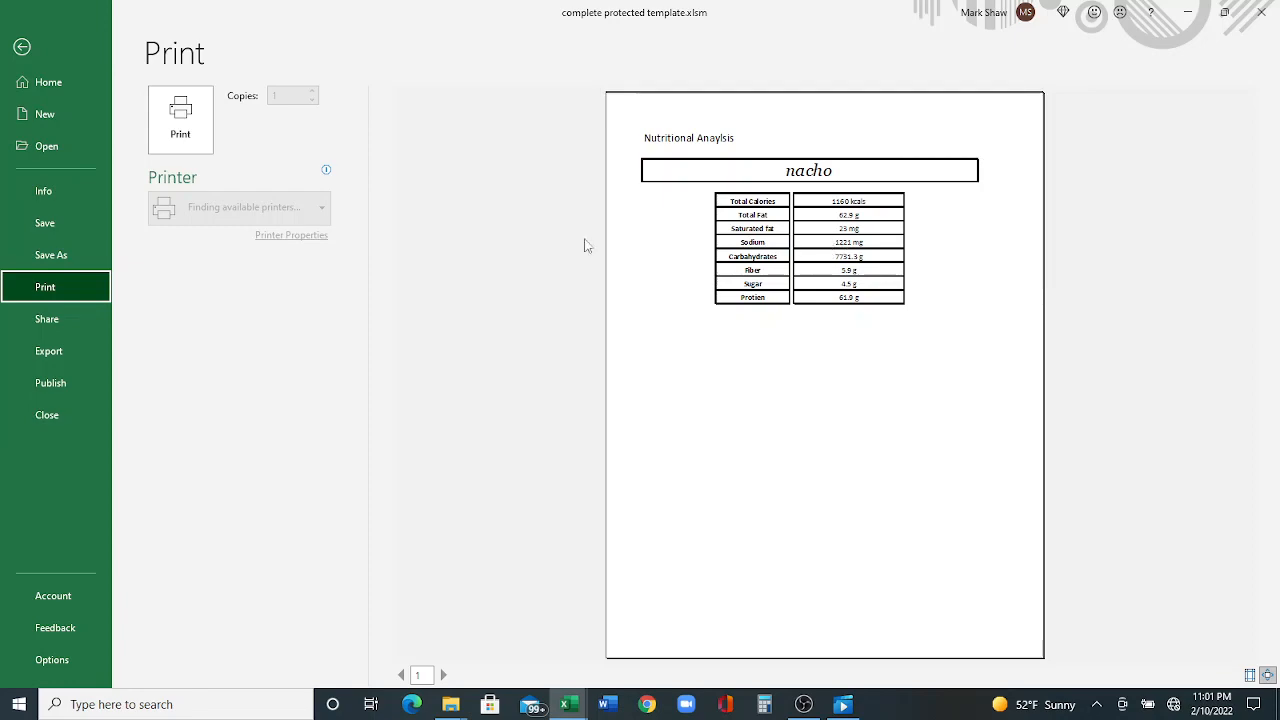
click(22, 46)
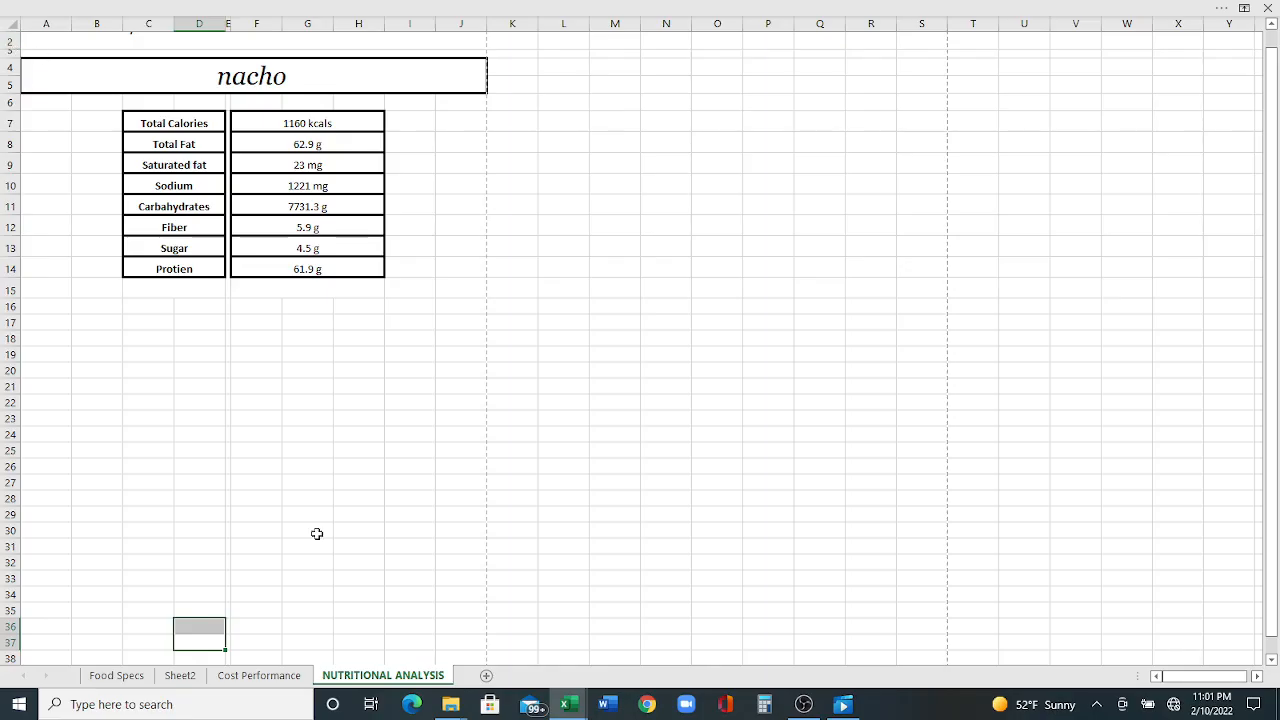
- Switch between the cost performance and nutritional analysis sheets, then close the Menu Creator template
click(259, 675)
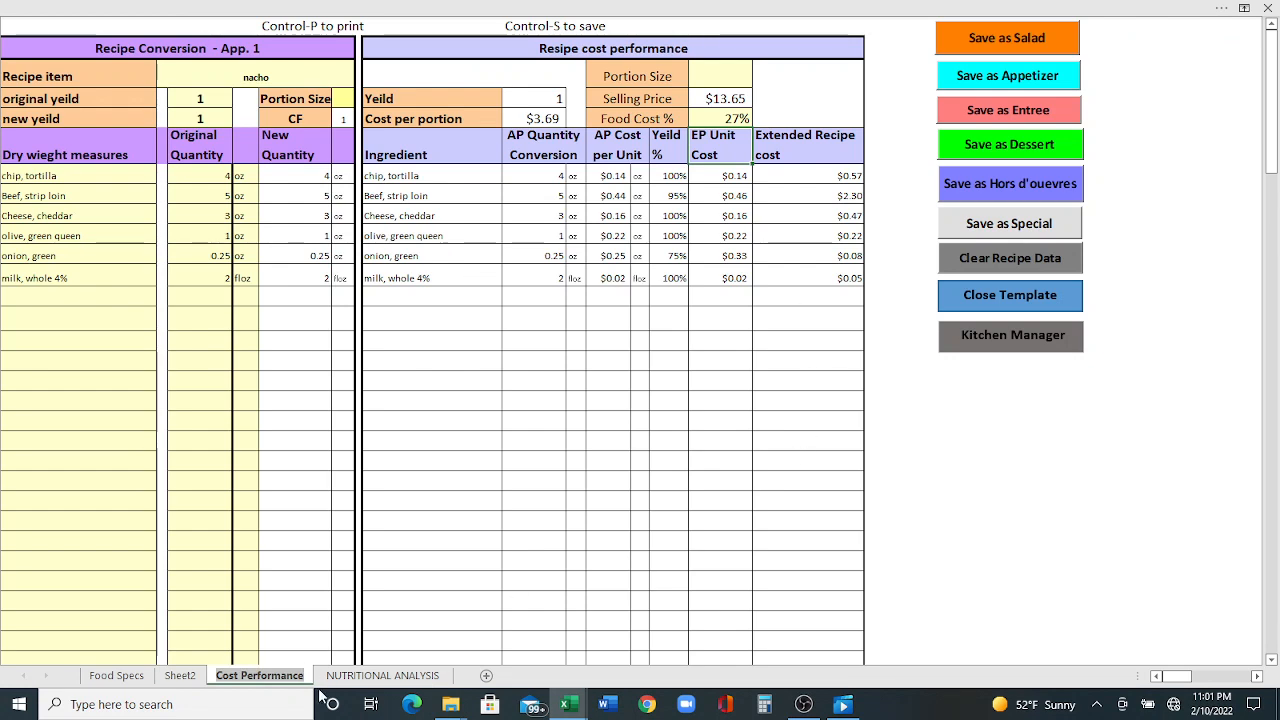
click(352, 679)
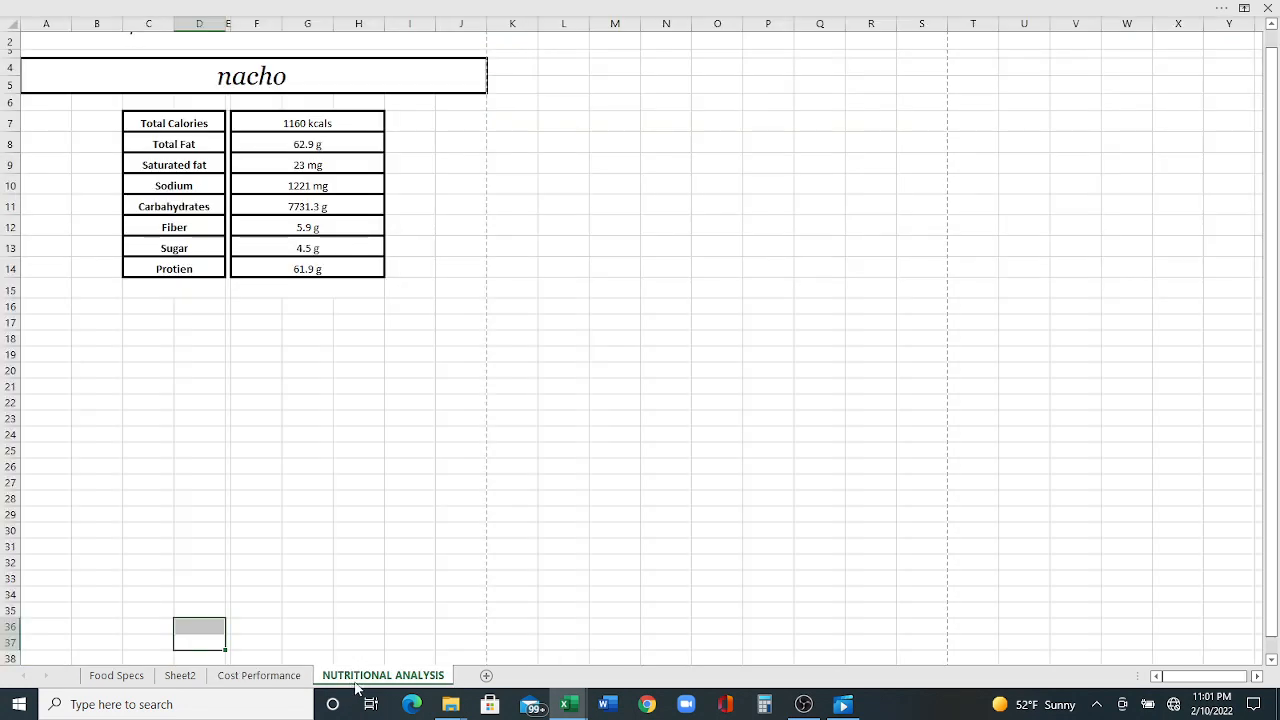
click(295, 677)
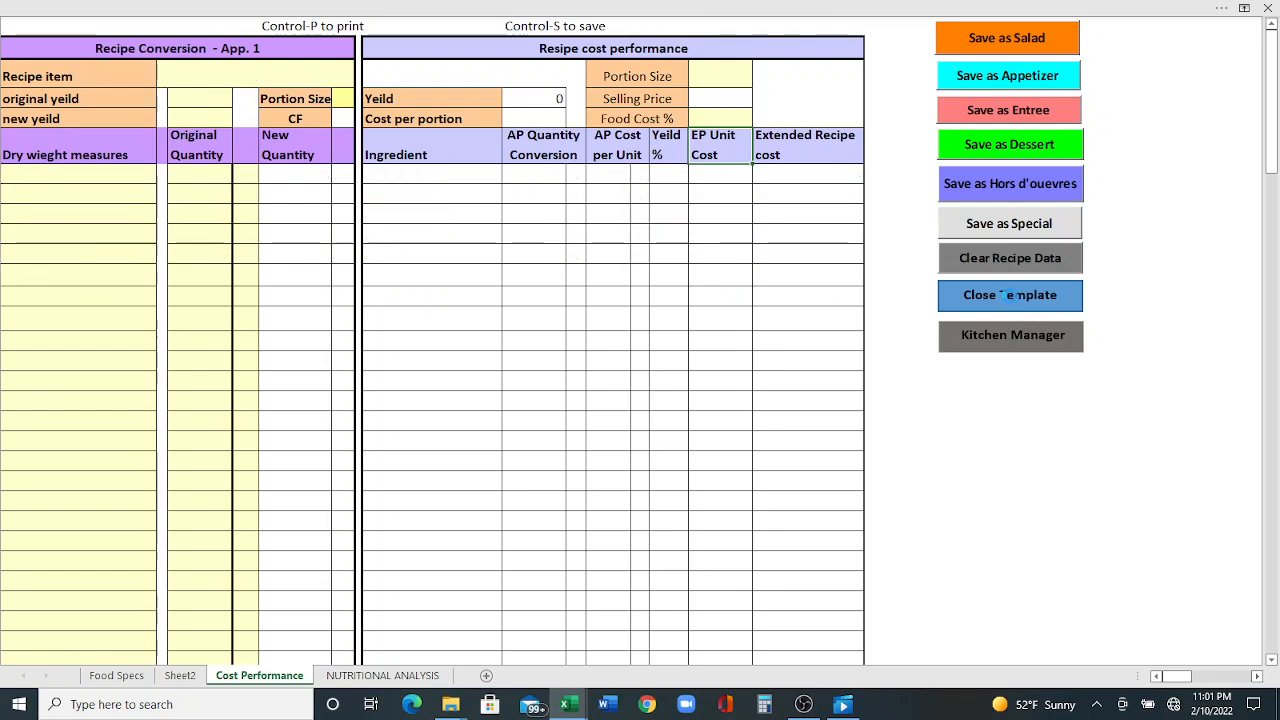
click(1020, 303)
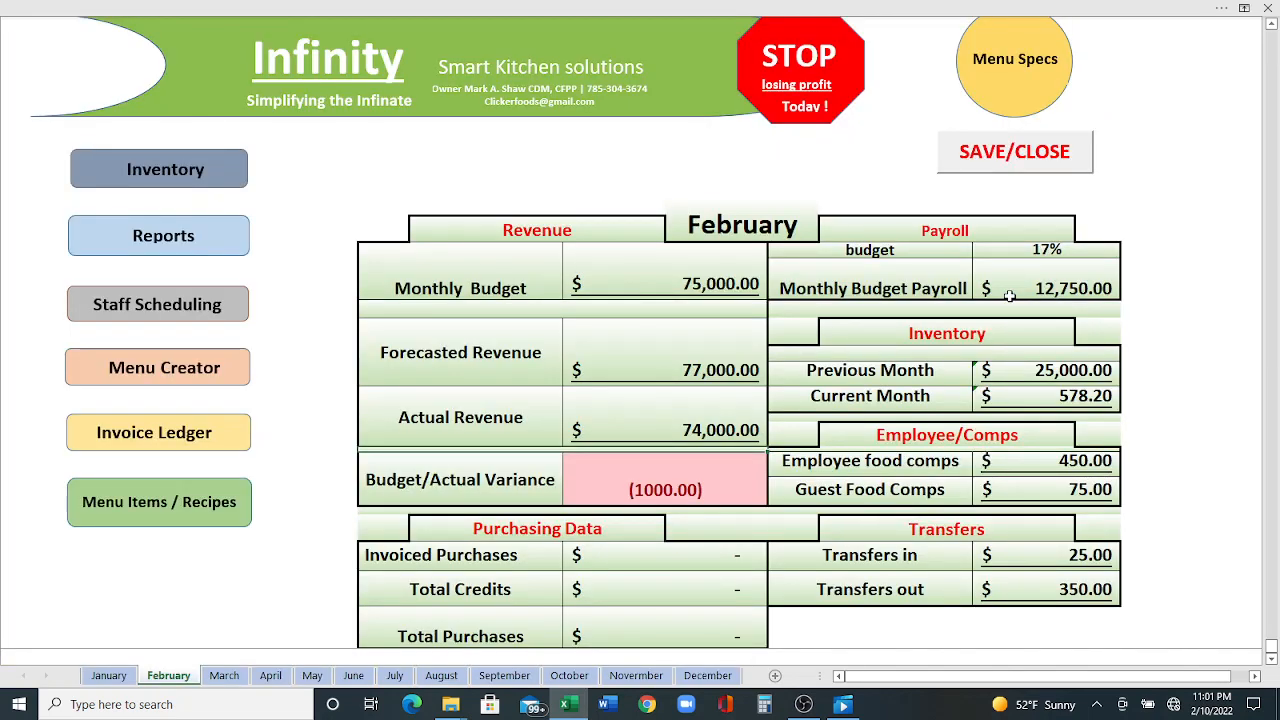